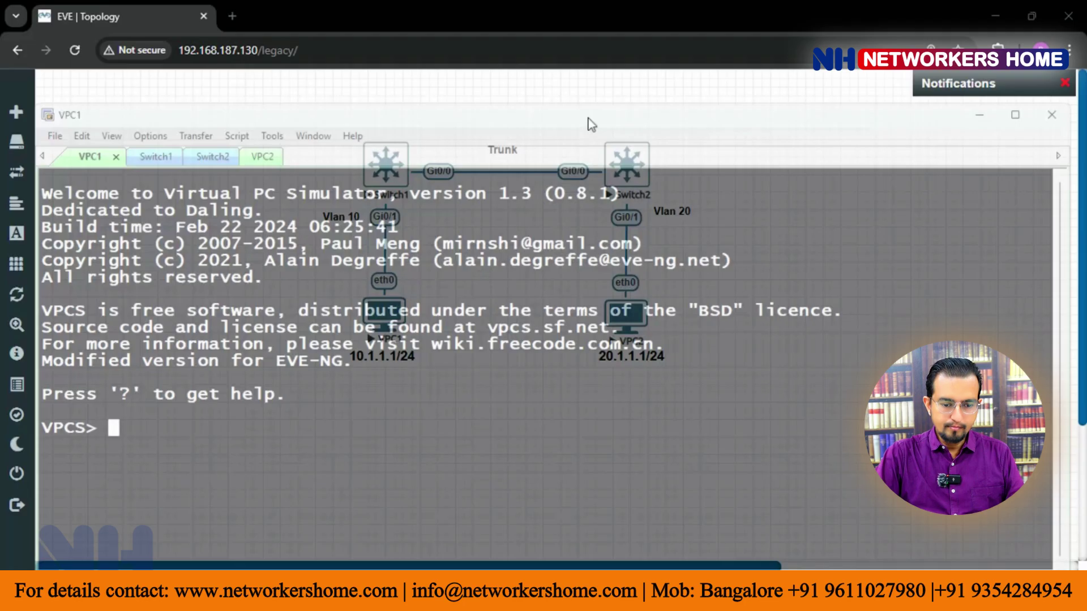
- Assign VPC1 the IP address 10.1.1.1/24 in its console
{"action": "left_click_drag", "start_coordinate": [601, 118], "coordinate": [621, 91]}
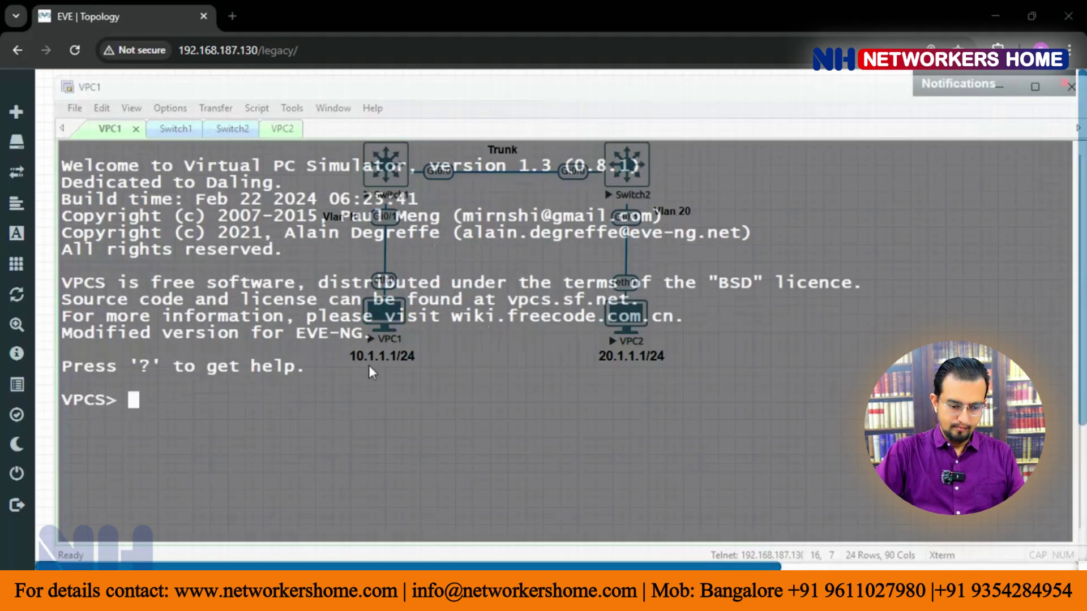
{"action": "type", "text": "ip"}
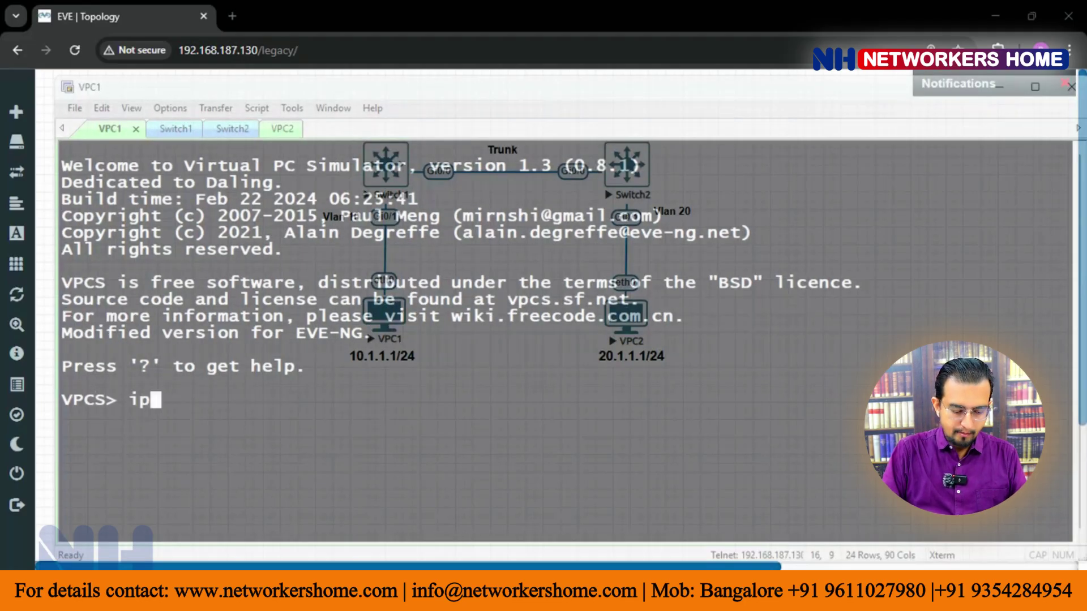
{"action": "type", "text": " 10.1.1.1"}
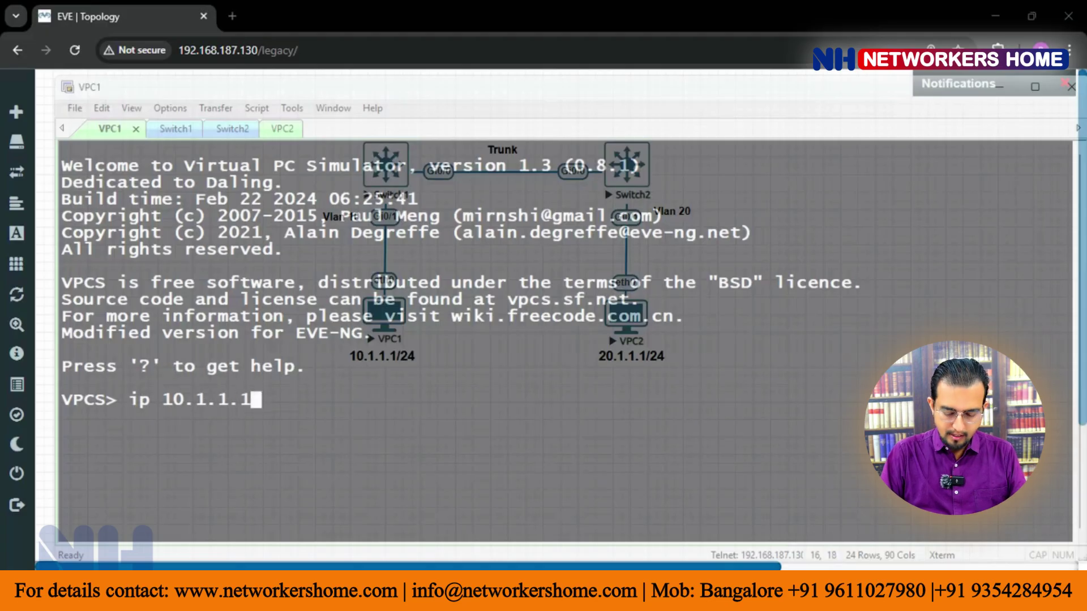
{"action": "type", "text": "/24"}
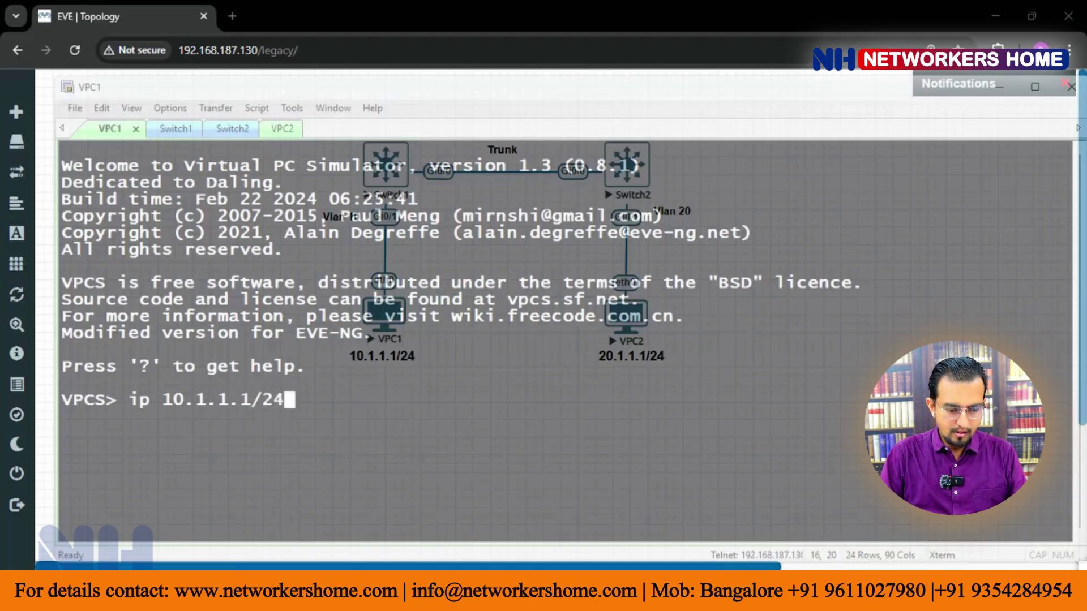
{"action": "key", "text": "Return"}
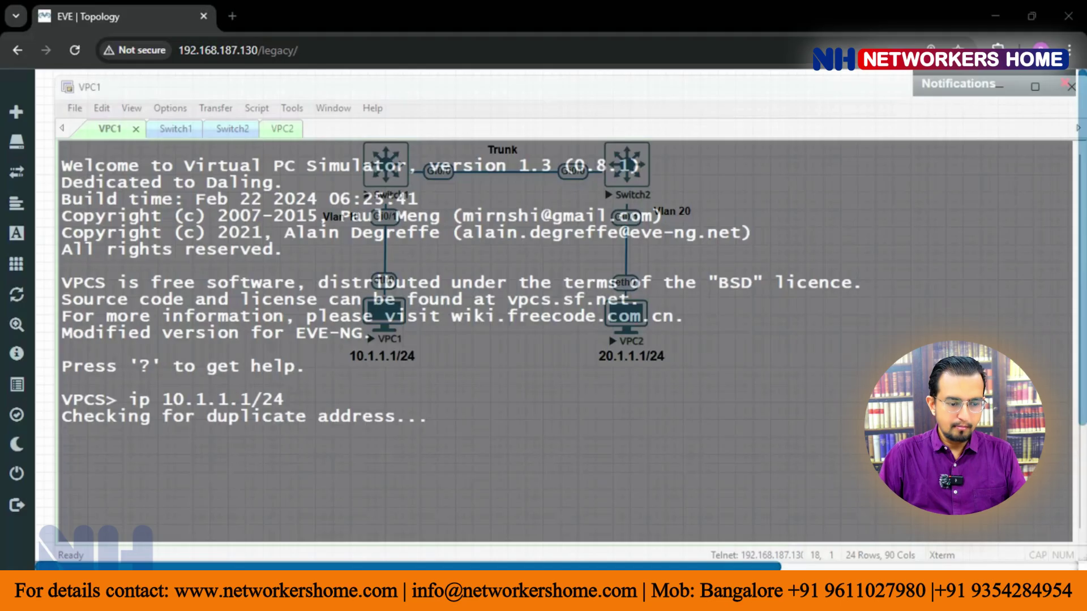
- Assign VPC2 the IP address 20.1.1.1/24 in its console
{"action": "left_click", "coordinate": [280, 130]}
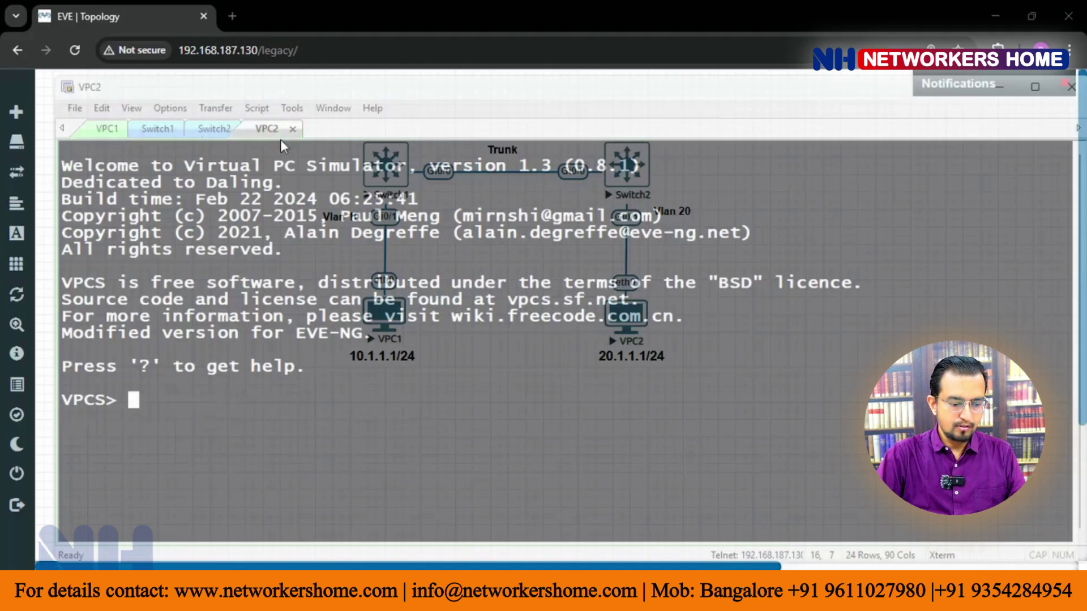
{"action": "type", "text": "ip 2"}
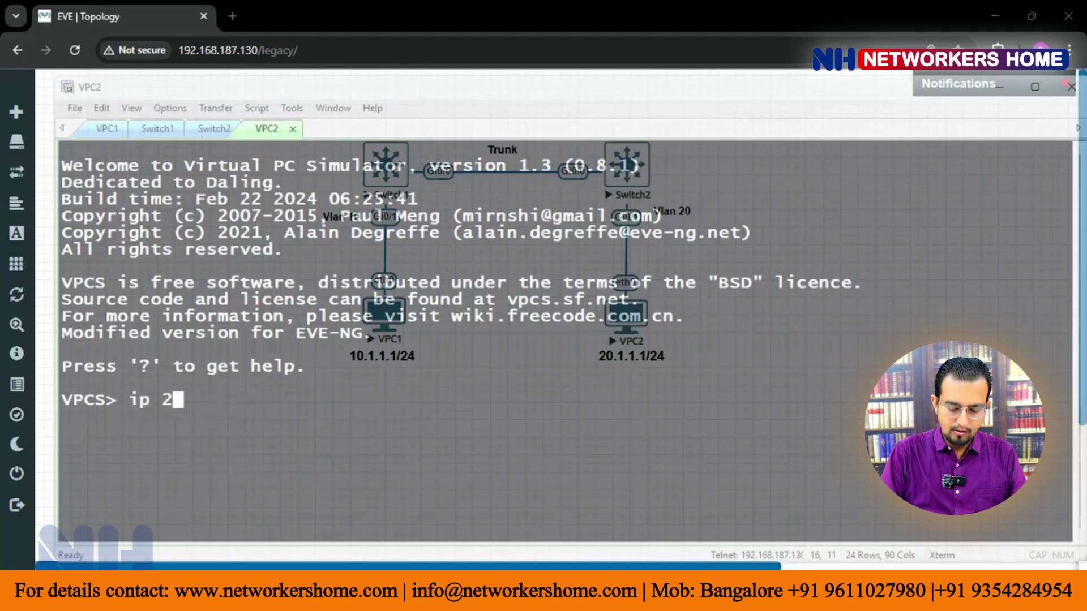
{"action": "type", "text": "0.1.1.1/24"}
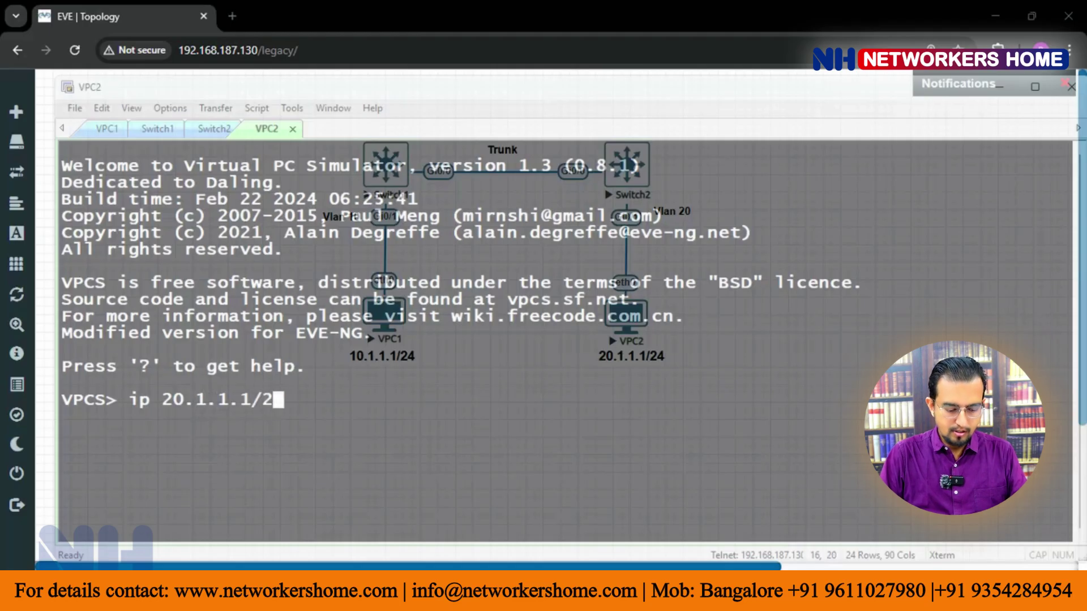
{"action": "key", "text": "Return"}
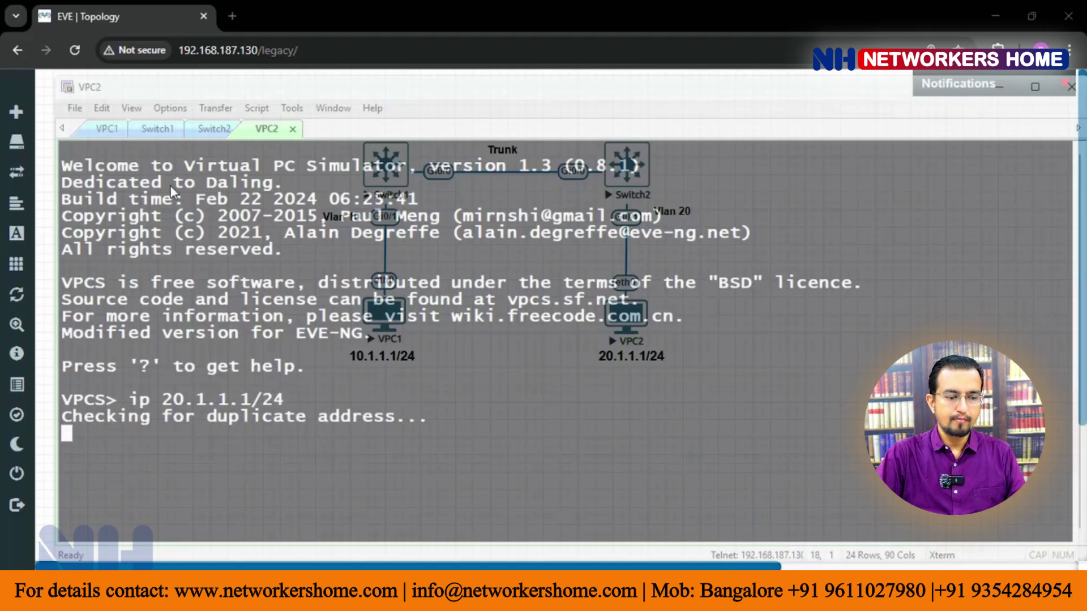
- Bring up the Switch1 console and fill the screen with blank configuration prompts
{"action": "left_click", "coordinate": [155, 129]}
{"action": "key", "text": "Return"}
{"action": "key", "text": "Return"}
{"action": "key", "text": "Return"}
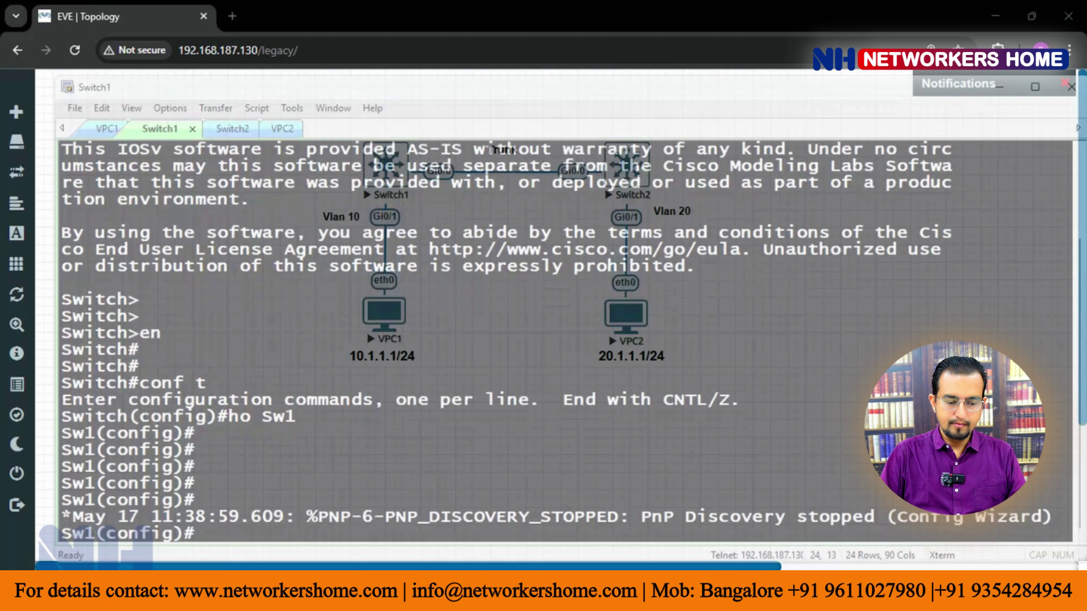
{"action": "key", "text": "Return"}
{"action": "key", "text": "Return"}
{"action": "key", "text": "Return"}
{"action": "key", "text": "Return"}
{"action": "key", "text": "Return"}
{"action": "key", "text": "Return"}
{"action": "key", "text": "Return"}
{"action": "key", "text": "Return"}
{"action": "key", "text": "Return"}
{"action": "key", "text": "Return"}
{"action": "key", "text": "Return"}
{"action": "key", "text": "Return"}
{"action": "key", "text": "Return"}
{"action": "key", "text": "Return"}
{"action": "key", "text": "Return"}
{"action": "key", "text": "Return"}
{"action": "key", "text": "Return"}
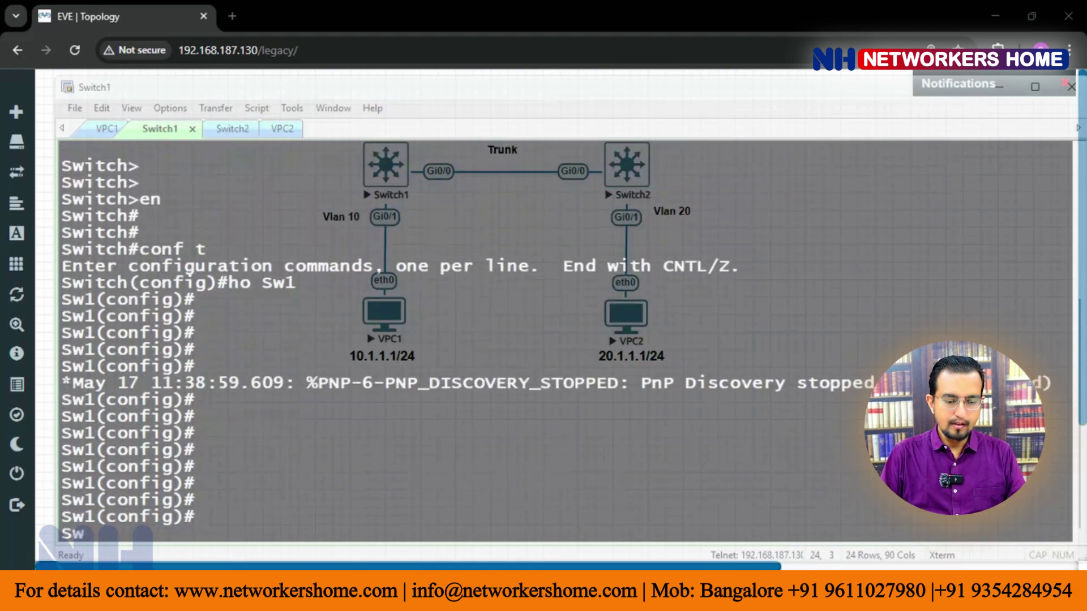
{"action": "key", "text": "Return"}
{"action": "key", "text": "Return"}
{"action": "key", "text": "Return"}
{"action": "key", "text": "Return"}
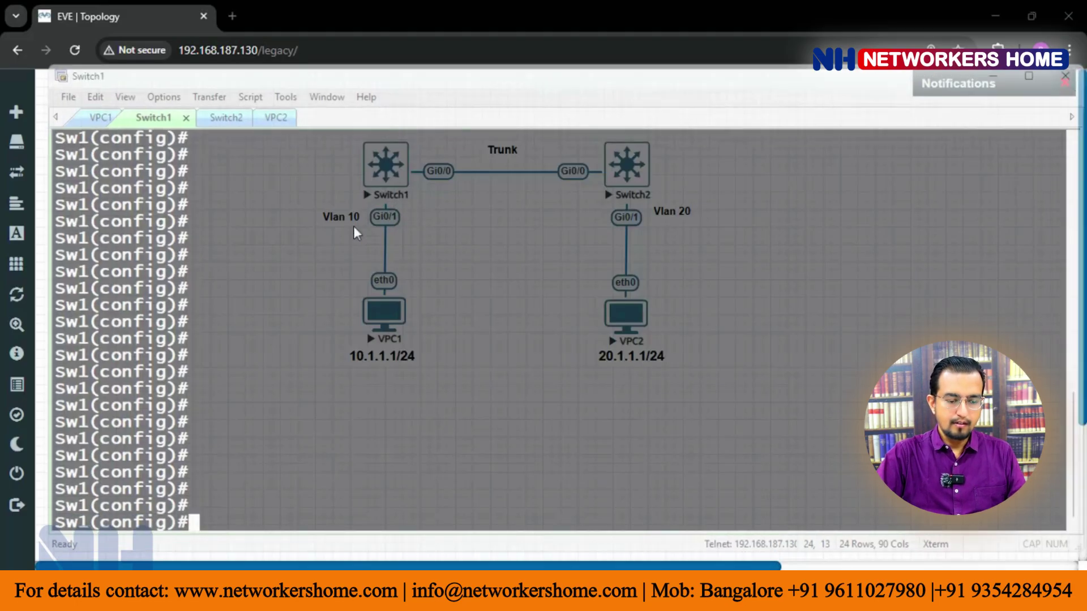
- On Switch1, configure interface g 0/1 with switchport access vlan 10
{"action": "type", "text": "in"}
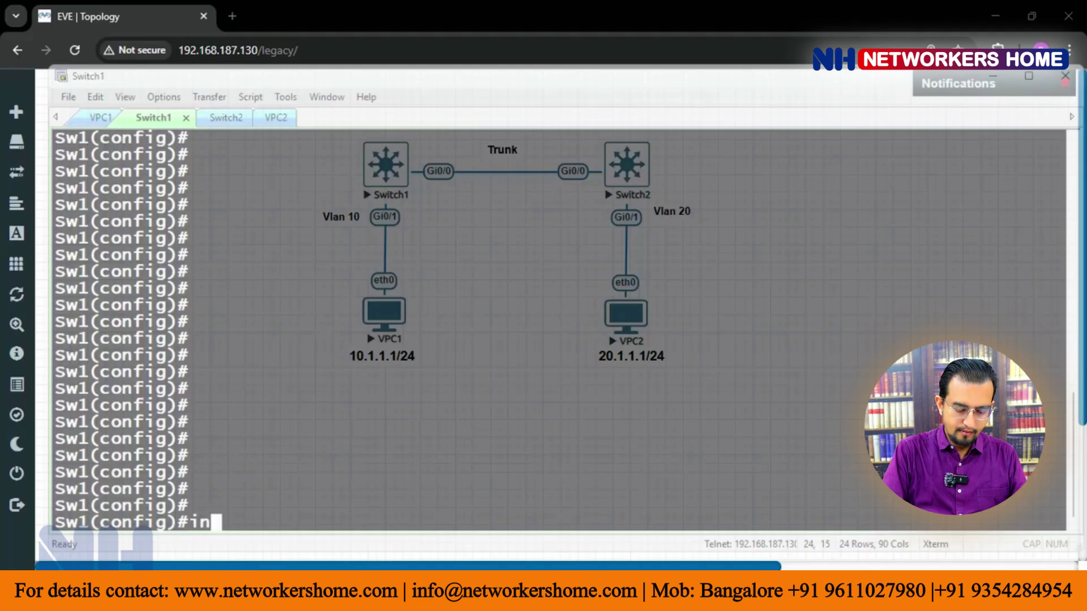
{"action": "type", "text": "t g 0/.0"}
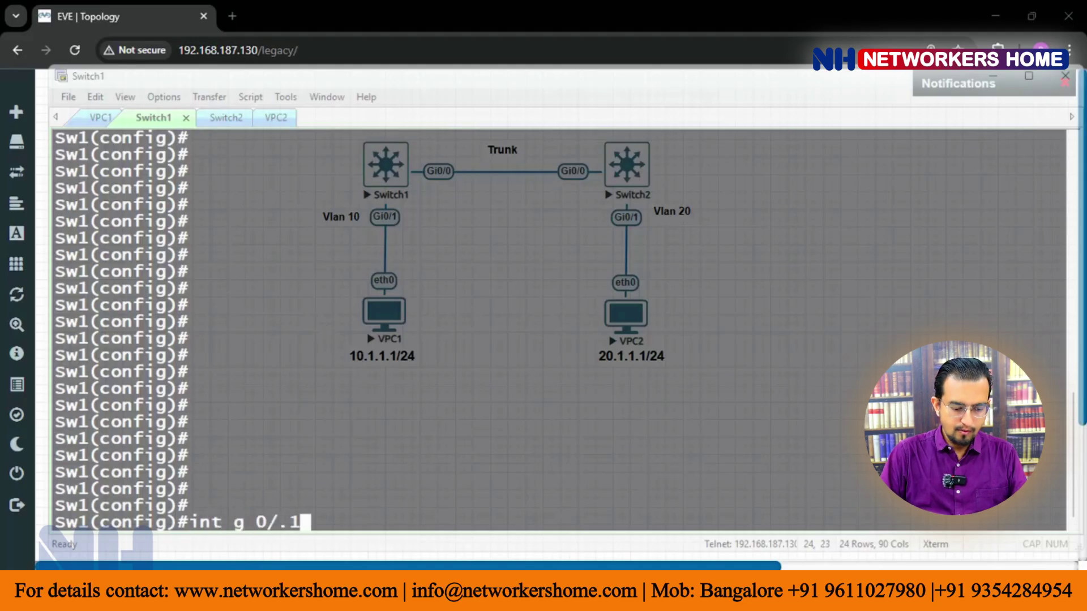
{"action": "key", "text": "BackSpace"}
{"action": "key", "text": "BackSpace"}
{"action": "type", "text": "1"}
{"action": "key", "text": "Return"}
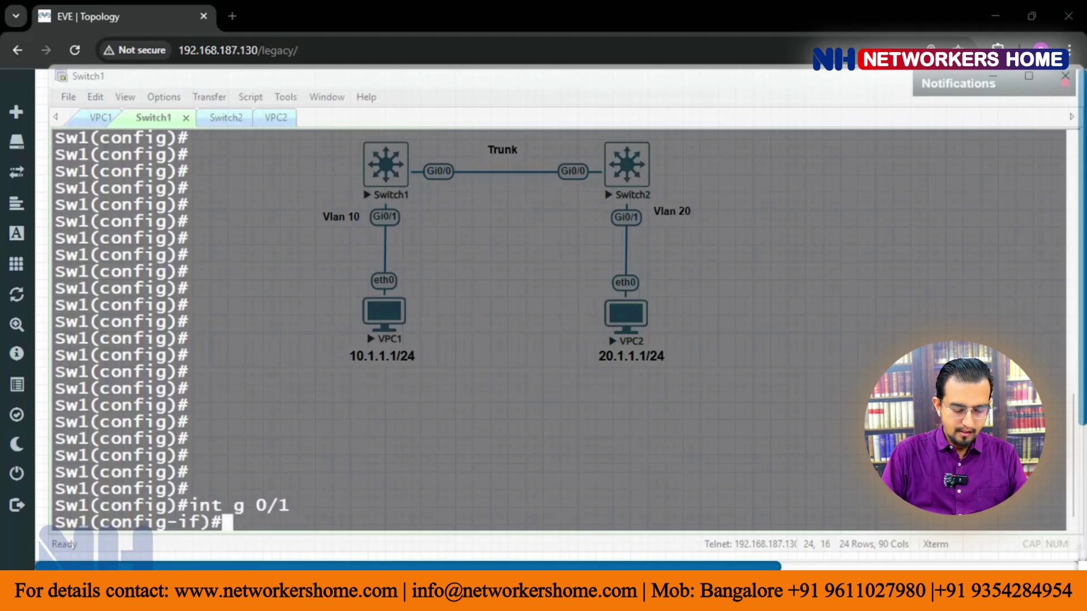
{"action": "type", "text": "sw"}
{"action": "key", "text": "Tab"}
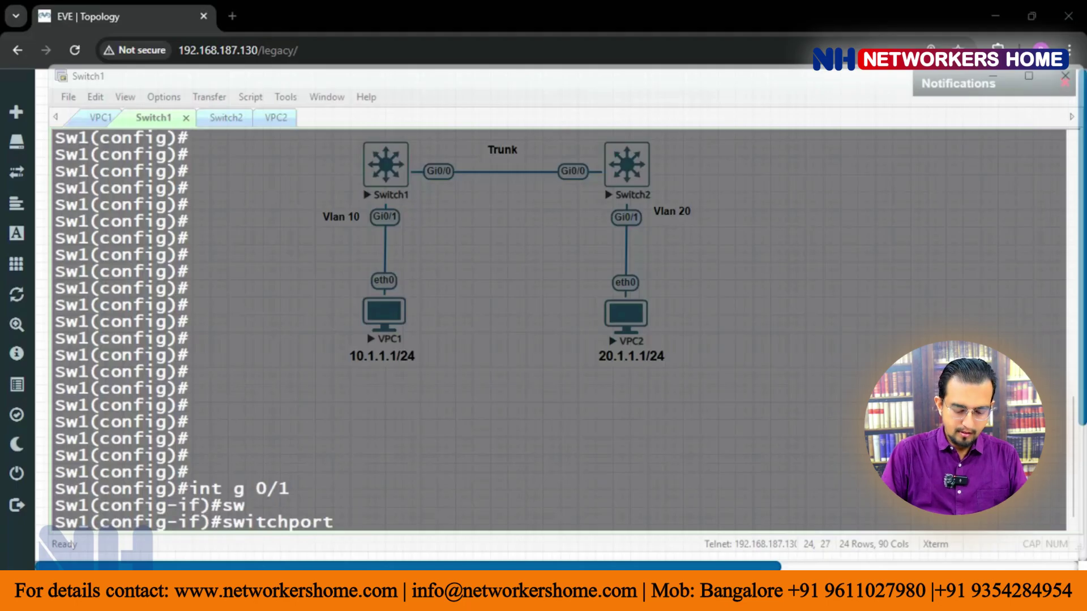
{"action": "type", "text": "acc"}
{"action": "key", "text": "Tab"}
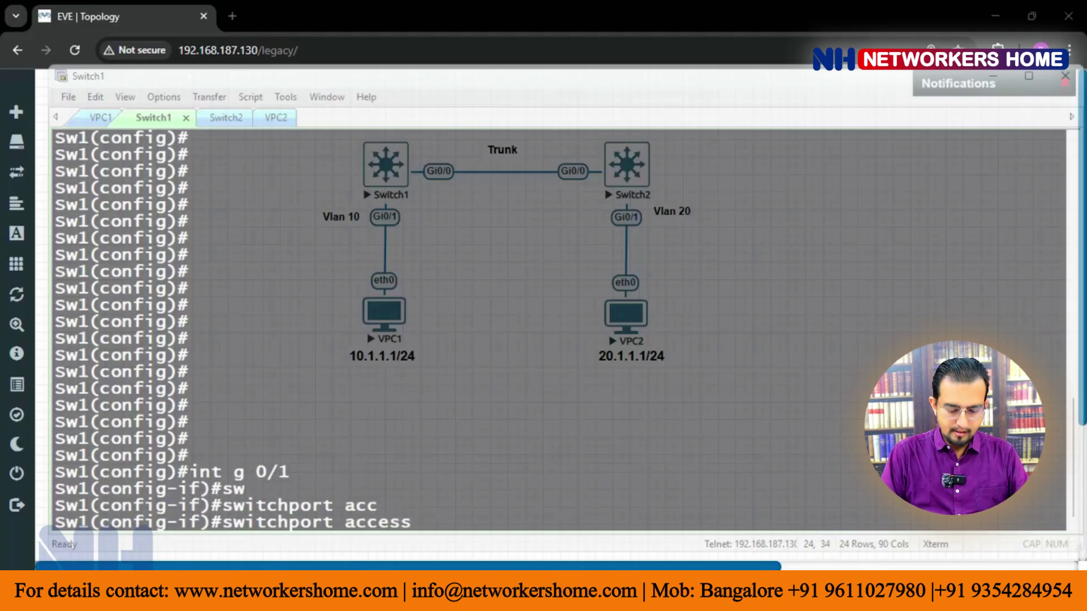
{"action": "type", "text": "vk"}
{"action": "key", "text": "Tab"}
{"action": "key", "text": "BackSpace"}
{"action": "type", "text": "l"}
{"action": "key", "text": "Tab"}
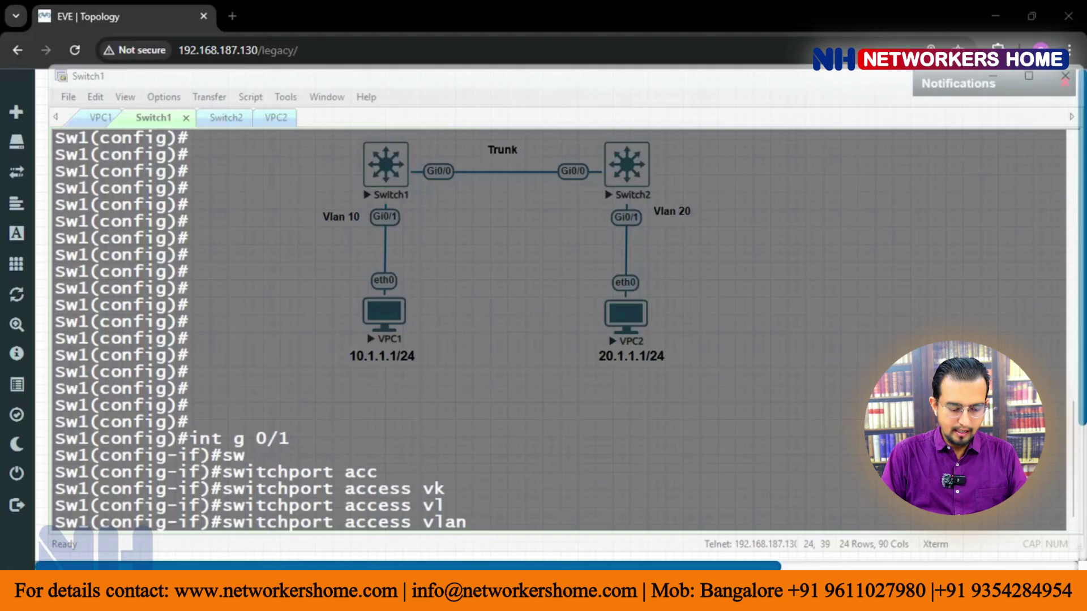
{"action": "type", "text": "10"}
{"action": "key", "text": "Return"}
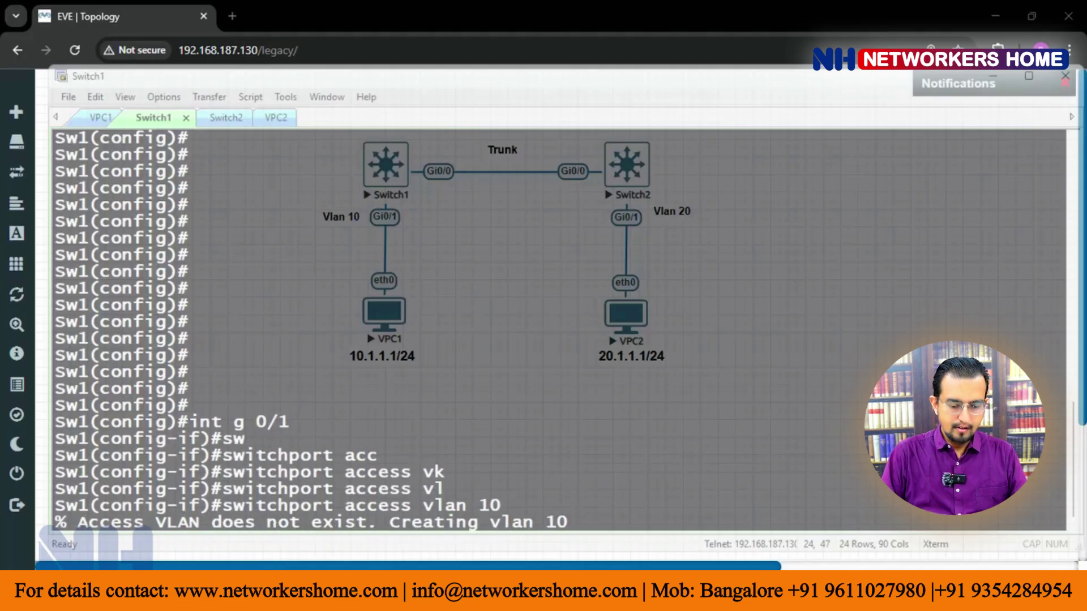
{"action": "key", "text": "Return"}
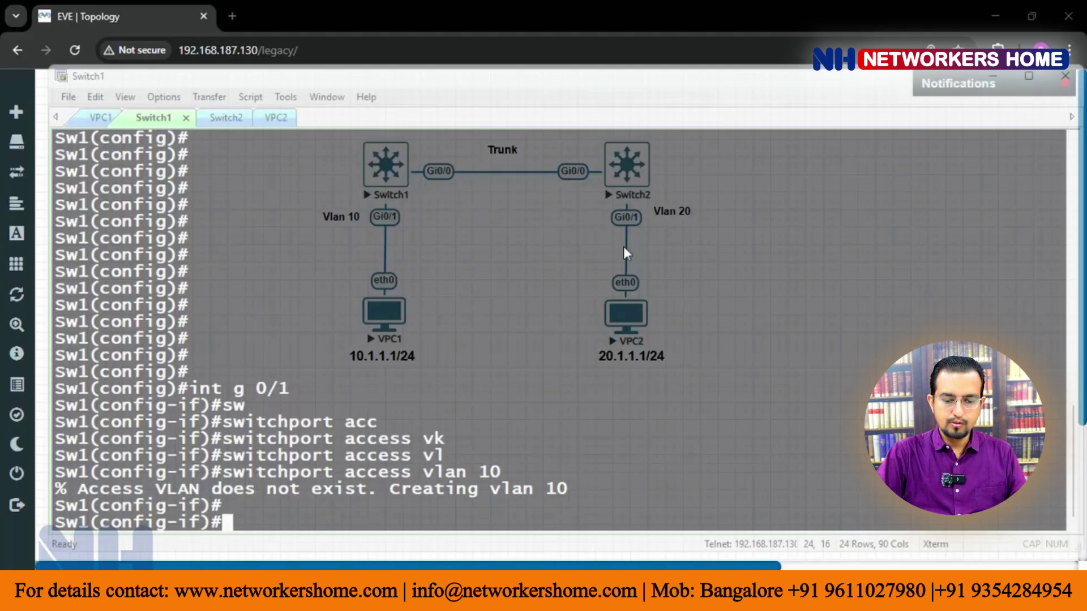
- Bring up the Switch2 console and advance to a fresh configuration prompt
{"action": "left_click", "coordinate": [227, 118]}
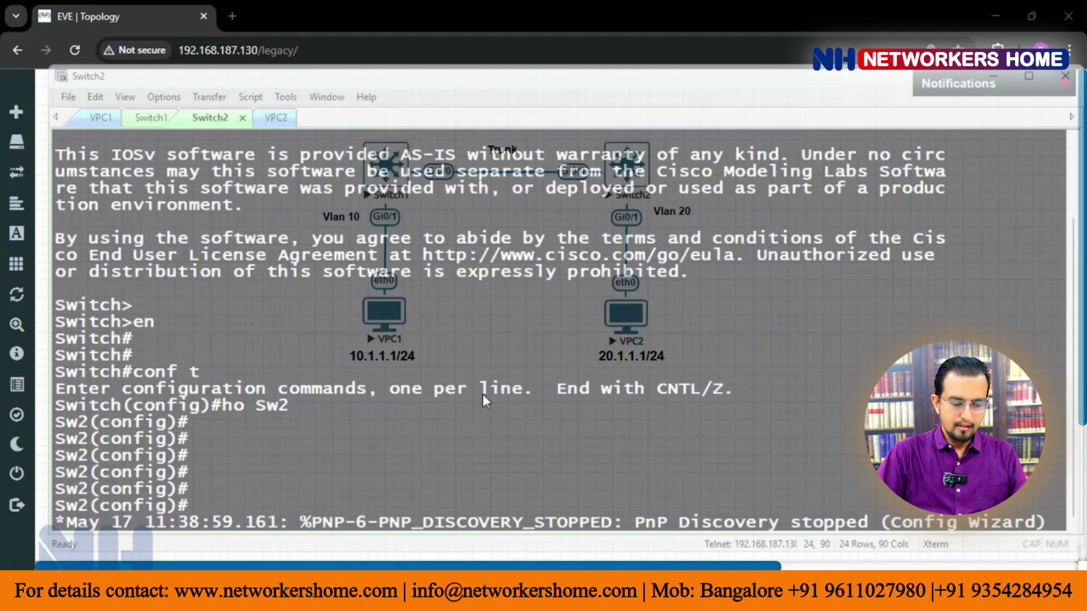
{"action": "key", "text": "Return"}
{"action": "key", "text": "Return"}
{"action": "key", "text": "Return"}
{"action": "key", "text": "Return"}
{"action": "key", "text": "Return"}
{"action": "key", "text": "Return"}
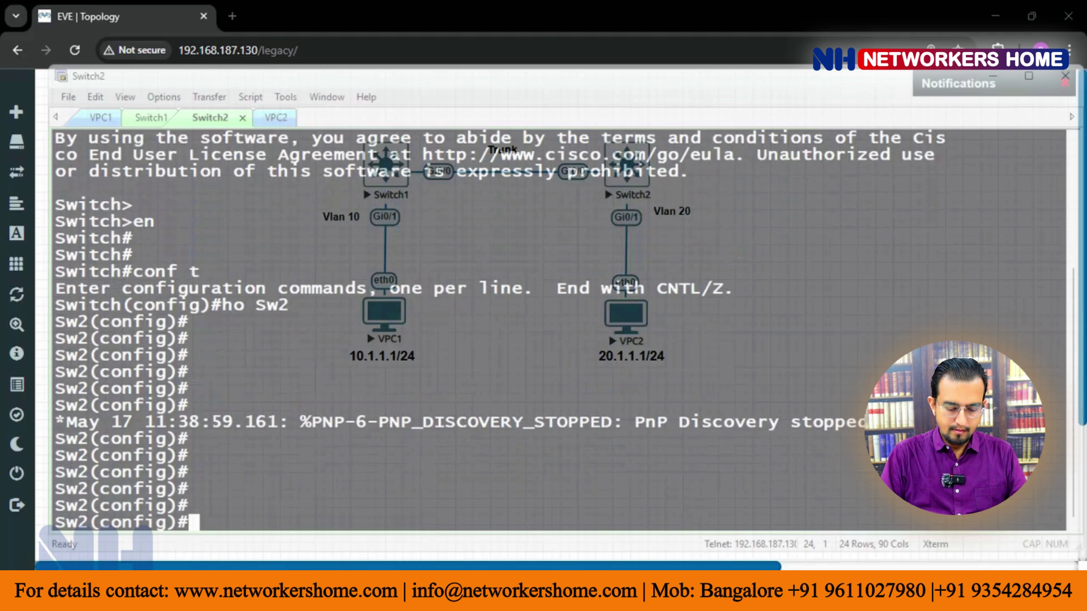
- On Switch2, configure interface g 0/1 with switchport access vlan 20
{"action": "type", "text": "o"}
{"action": "key", "text": "BackSpace"}
{"action": "type", "text": "in"}
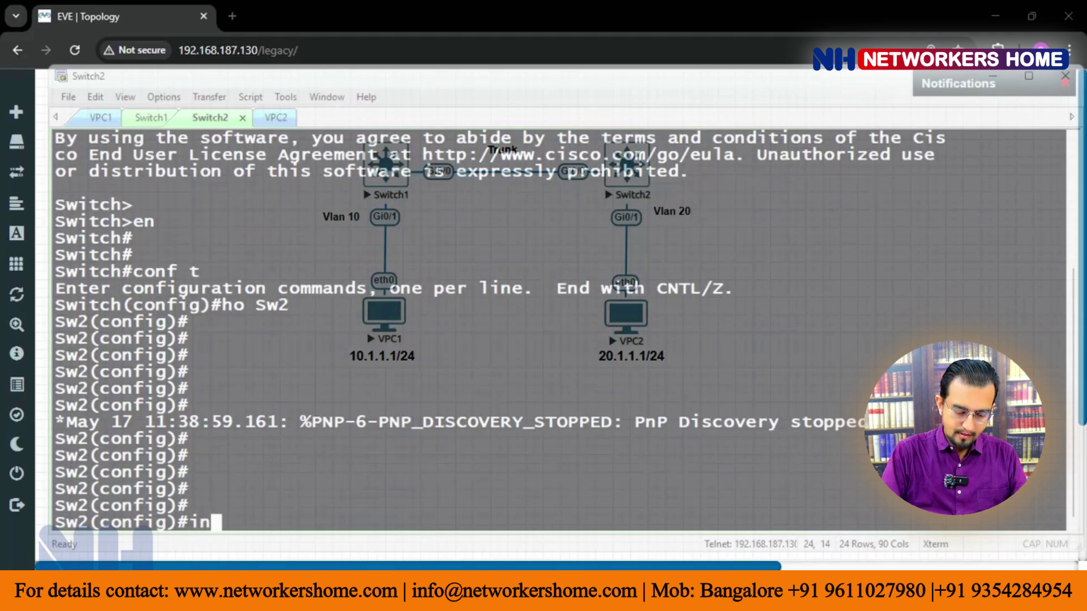
{"action": "type", "text": "y"}
{"action": "key", "text": "BackSpace"}
{"action": "type", "text": "t "}
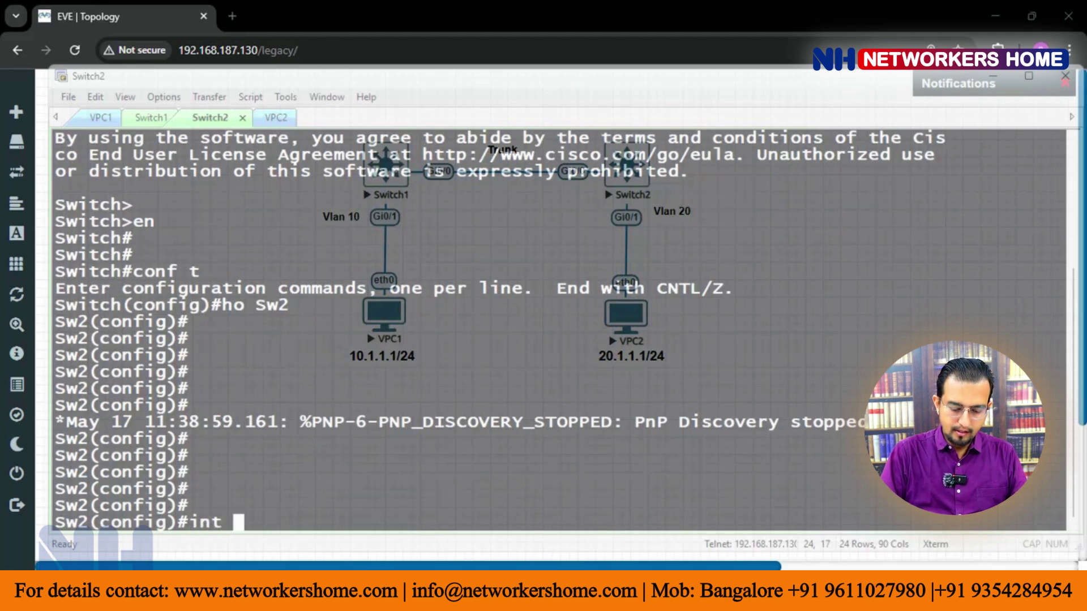
{"action": "type", "text": "g 0/1"}
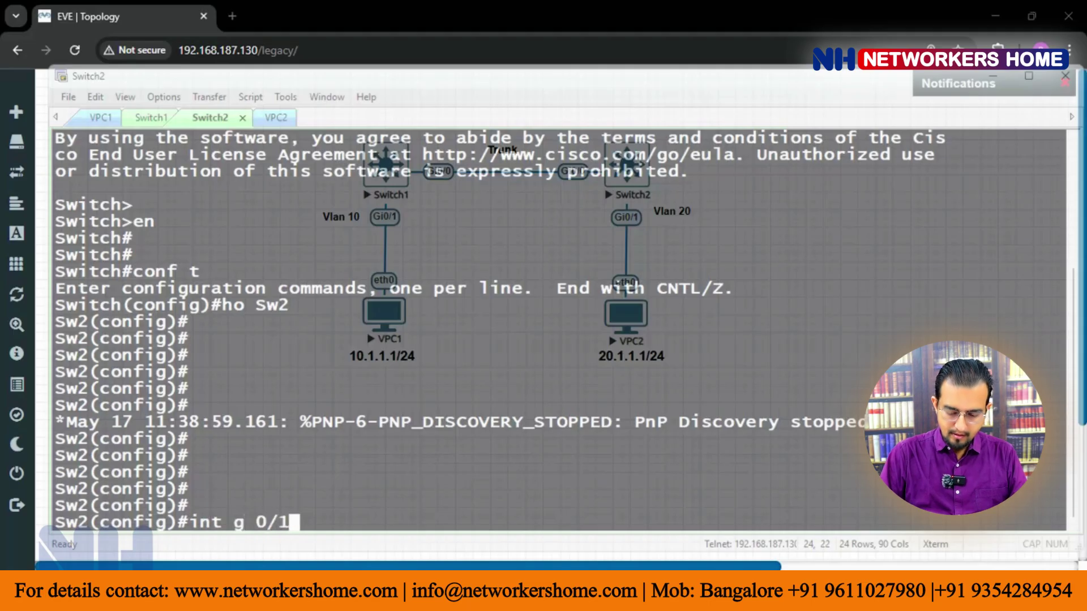
{"action": "key", "text": "Return"}
{"action": "type", "text": "sw"}
{"action": "key", "text": "Tab"}
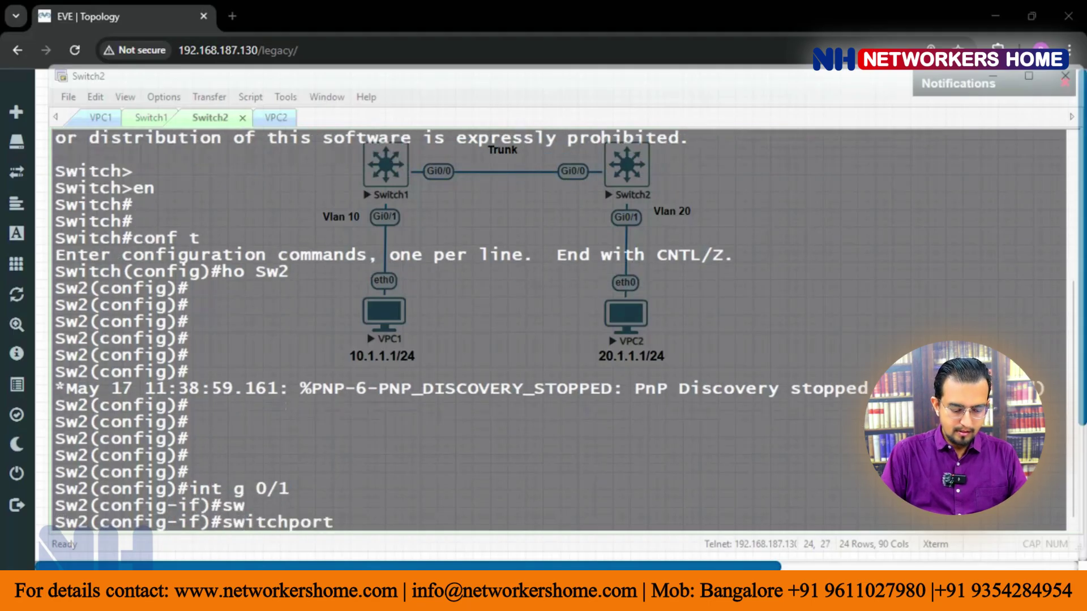
{"action": "type", "text": "acc"}
{"action": "key", "text": "Tab"}
{"action": "type", "text": "vl"}
{"action": "key", "text": "Tab"}
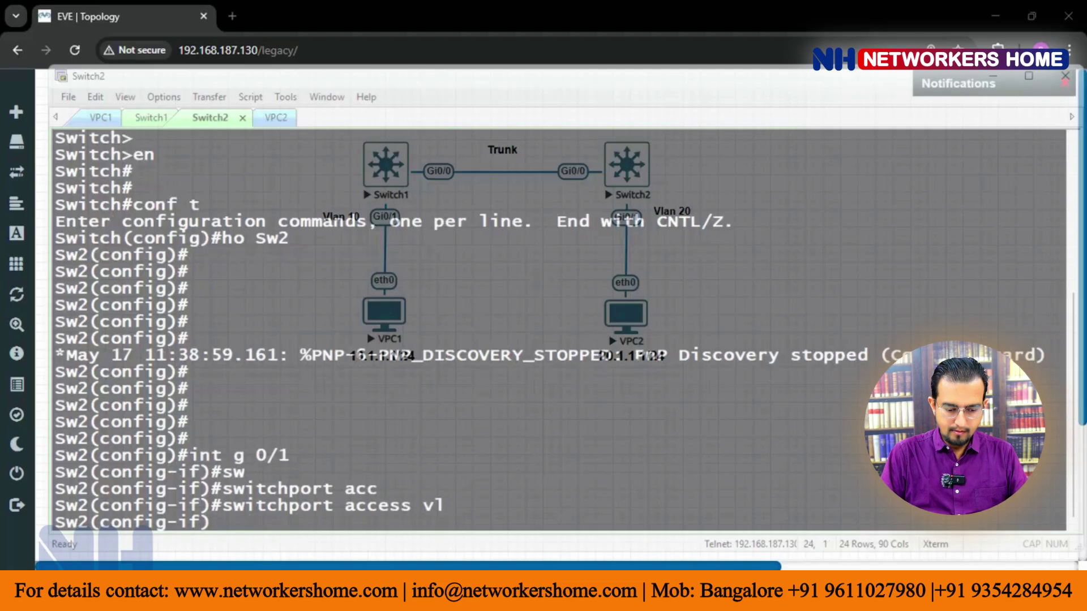
{"action": "type", "text": "20"}
{"action": "key", "text": "Return"}
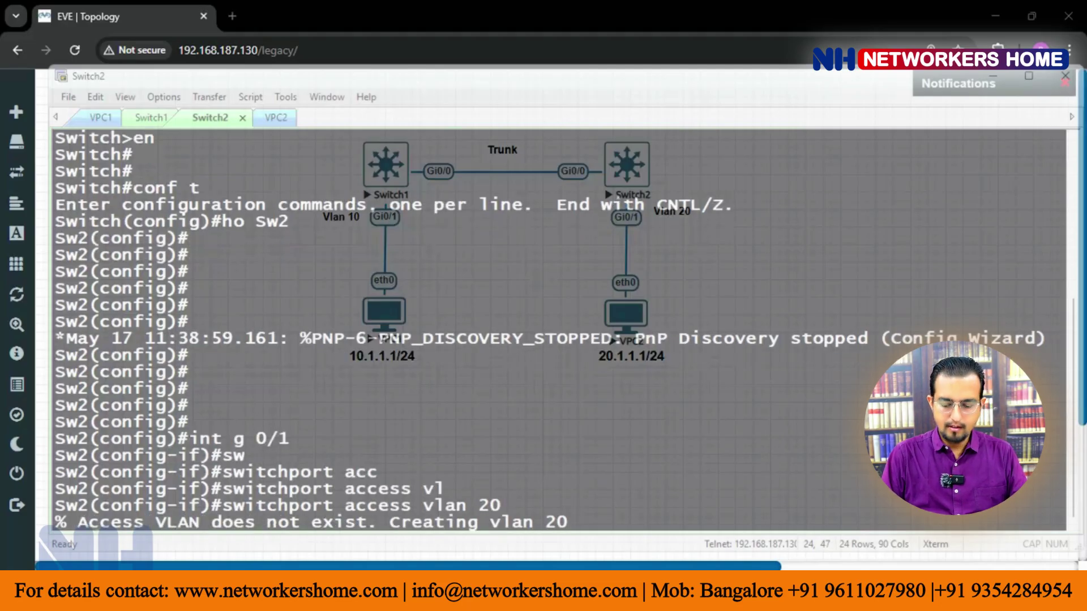
{"action": "key", "text": "Return"}
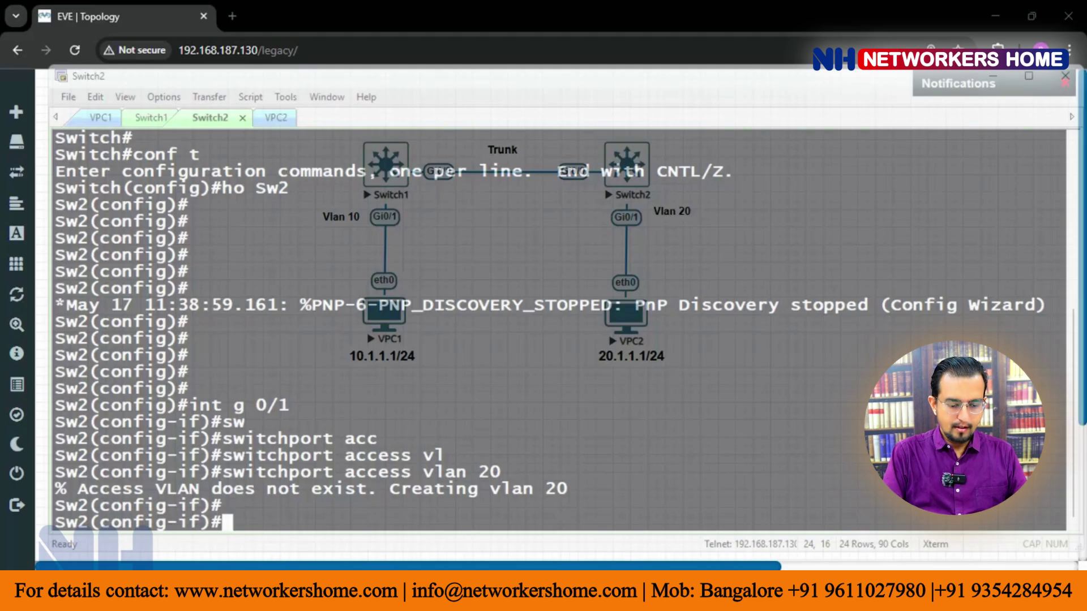
- Exit configuration mode on Switch2 to the privileged EXEC prompt
{"action": "key", "text": "ctrl+z"}
{"action": "key", "text": "Return"}
{"action": "key", "text": "Return"}
{"action": "key", "text": "Return"}
- Return to the Switch1 console, exit configuration mode to privileged EXEC, and fill the screen with blank prompts
{"action": "key", "text": "ctrl+Tab"}
{"action": "key", "text": "ctrl+Tab"}
{"action": "key", "text": "ctrl+Tab"}
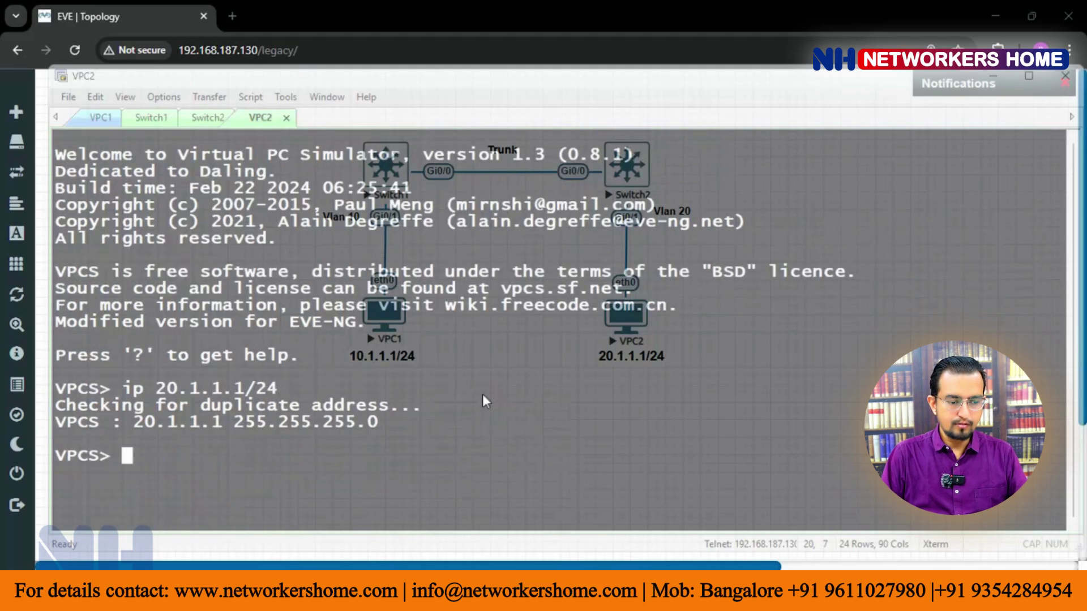
{"action": "key", "text": "ctrl+z"}
{"action": "key", "text": "Return"}
{"action": "key", "text": "Return"}
{"action": "key", "text": "Return"}
{"action": "key", "text": "Return"}
{"action": "key", "text": "Return"}
{"action": "key", "text": "Return"}
{"action": "key", "text": "Return"}
{"action": "key", "text": "Return"}
{"action": "key", "text": "Return"}
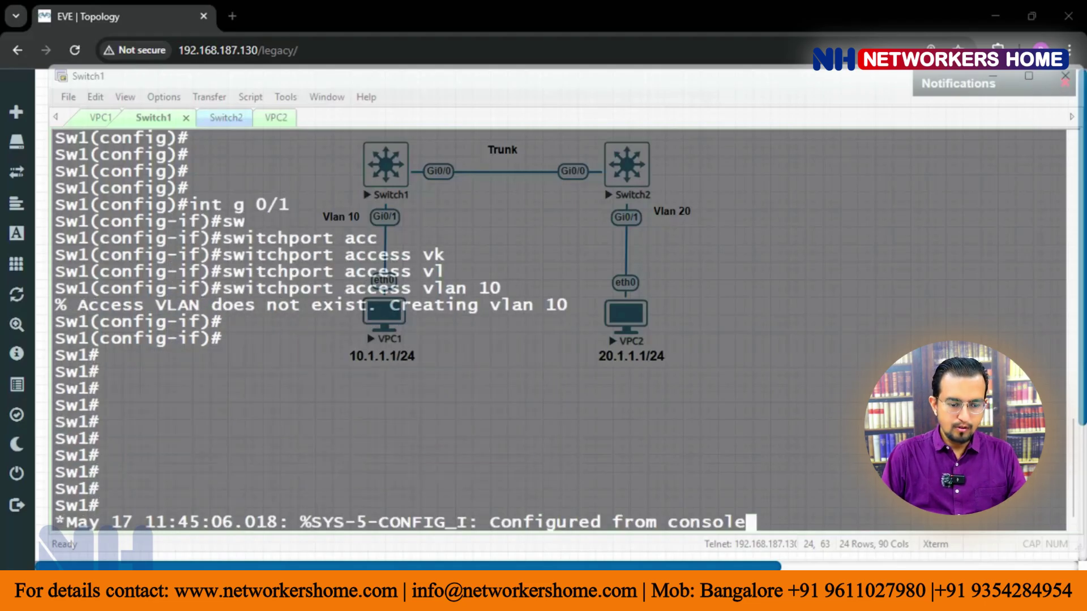
{"action": "key", "text": "Return"}
{"action": "key", "text": "Return"}
{"action": "key", "text": "Return"}
{"action": "key", "text": "Return"}
{"action": "key", "text": "Return"}
{"action": "key", "text": "Return"}
{"action": "key", "text": "Return"}
{"action": "key", "text": "Return"}
{"action": "key", "text": "Return"}
{"action": "key", "text": "Return"}
{"action": "key", "text": "Return"}
{"action": "key", "text": "Return"}
{"action": "key", "text": "Return"}
{"action": "key", "text": "Return"}
{"action": "key", "text": "Return"}
{"action": "key", "text": "Return"}
{"action": "key", "text": "Return"}
{"action": "key", "text": "Return"}
{"action": "key", "text": "Return"}
{"action": "key", "text": "Return"}
- On Switch1, enter configuration mode for interface g 0/0 and set its switchport trunk encapsulation to dot1q
{"action": "type", "text": "conf t"}
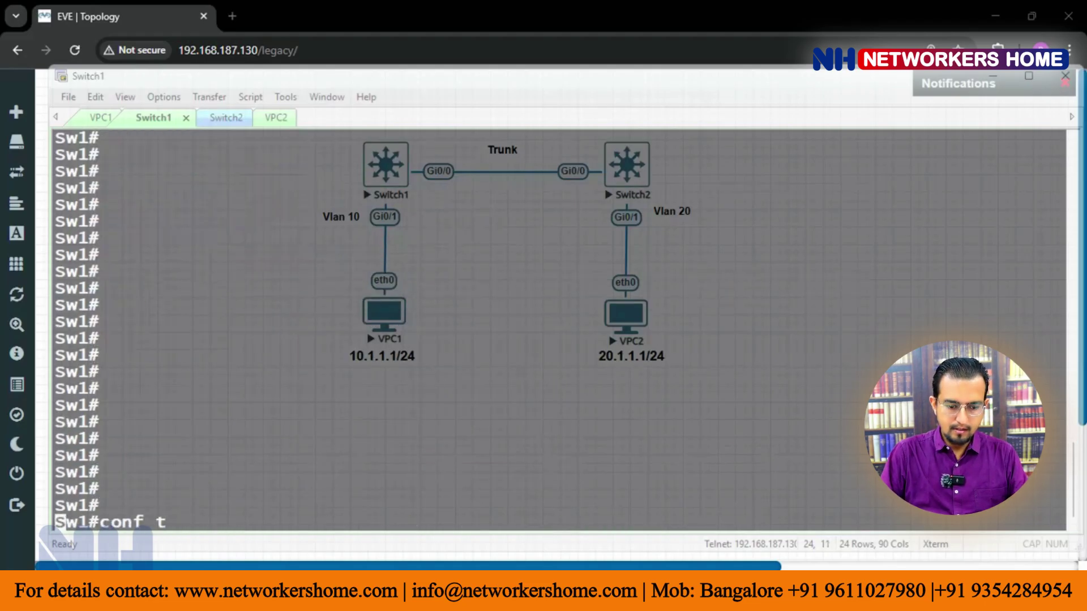
{"action": "key", "text": "Return"}
{"action": "type", "text": "int g 0/0"}
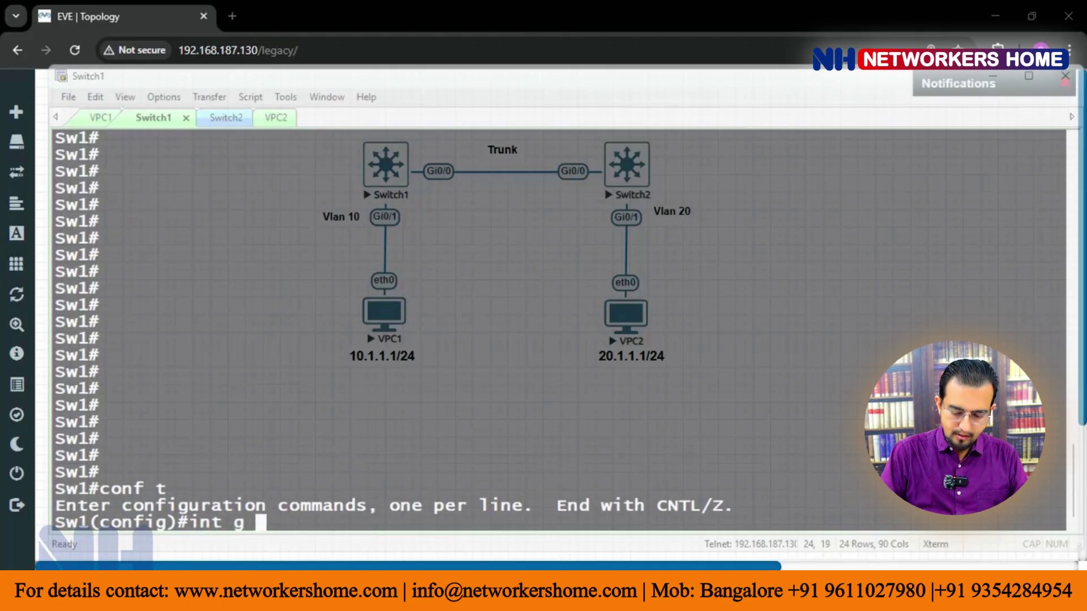
{"action": "key", "text": "Return"}
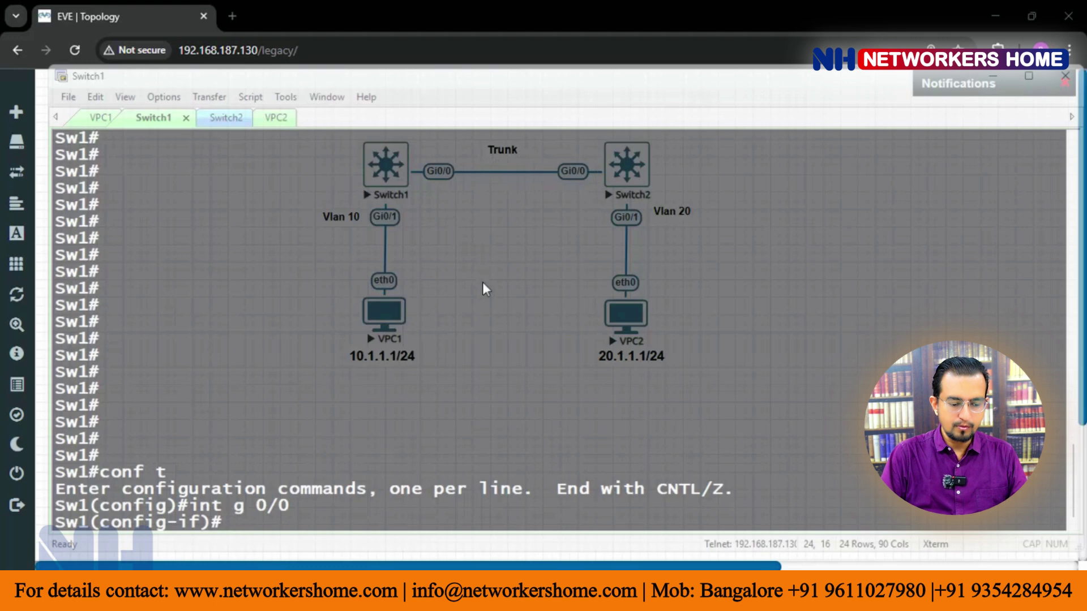
{"action": "type", "text": "s"}
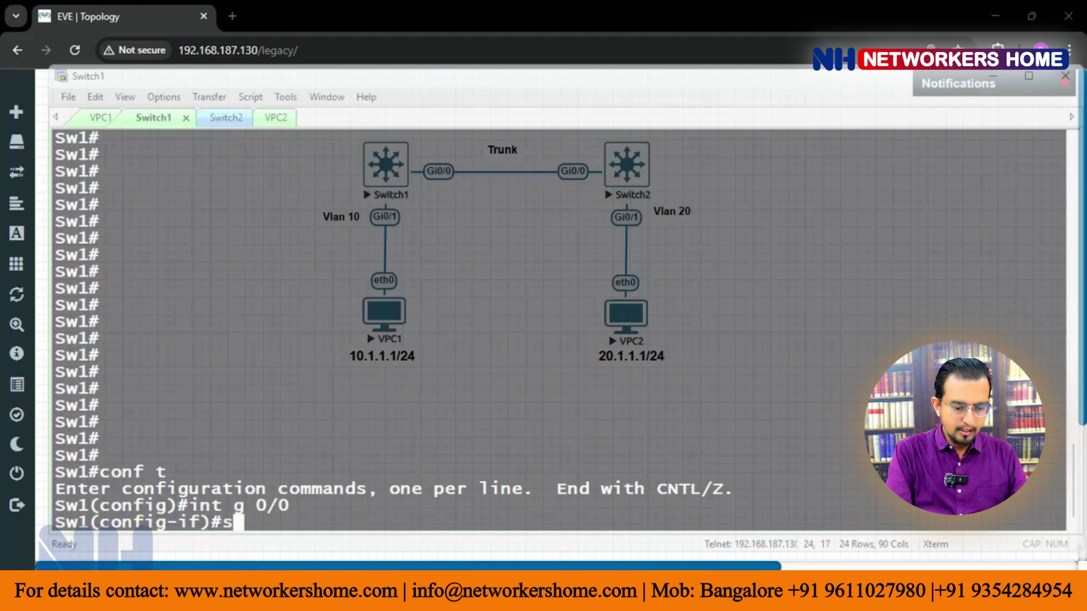
{"action": "type", "text": "w"}
{"action": "key", "text": "Tab"}
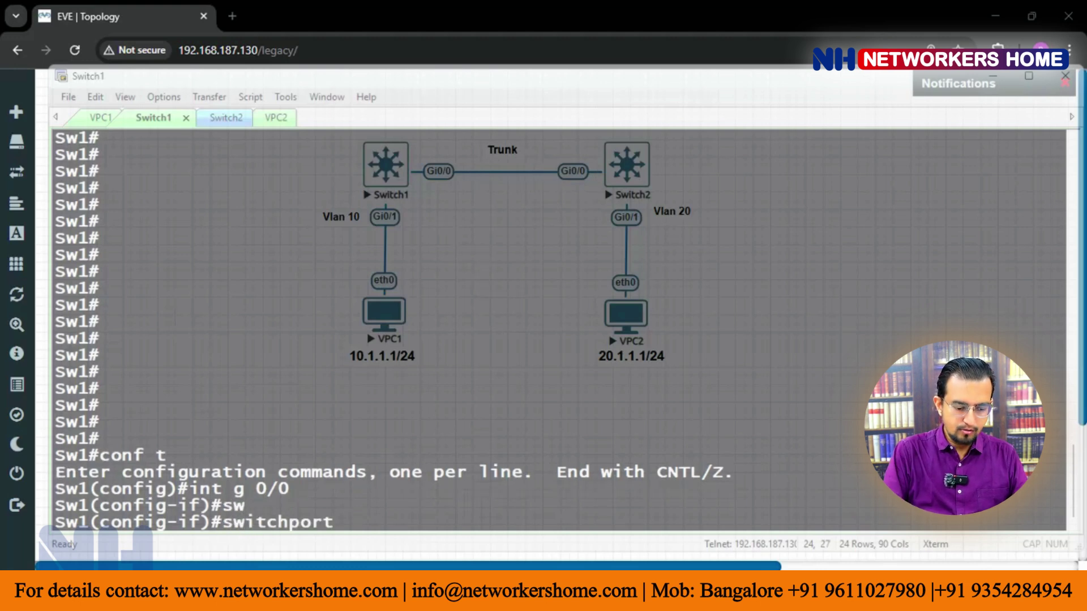
{"action": "type", "text": "tr"}
{"action": "key", "text": "Tab"}
{"action": "type", "text": "en"}
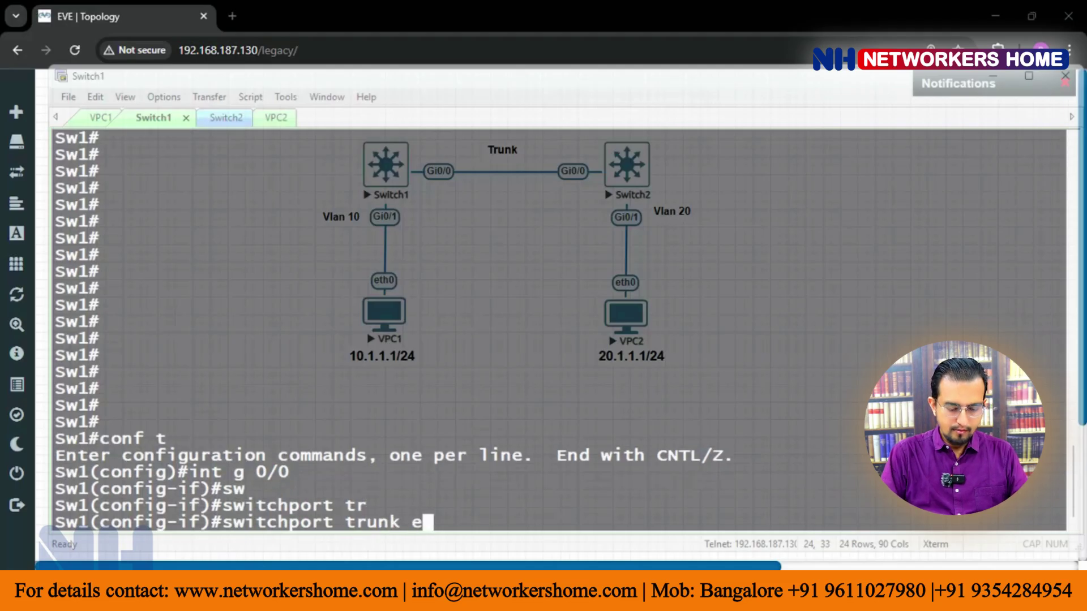
{"action": "key", "text": "Tab"}
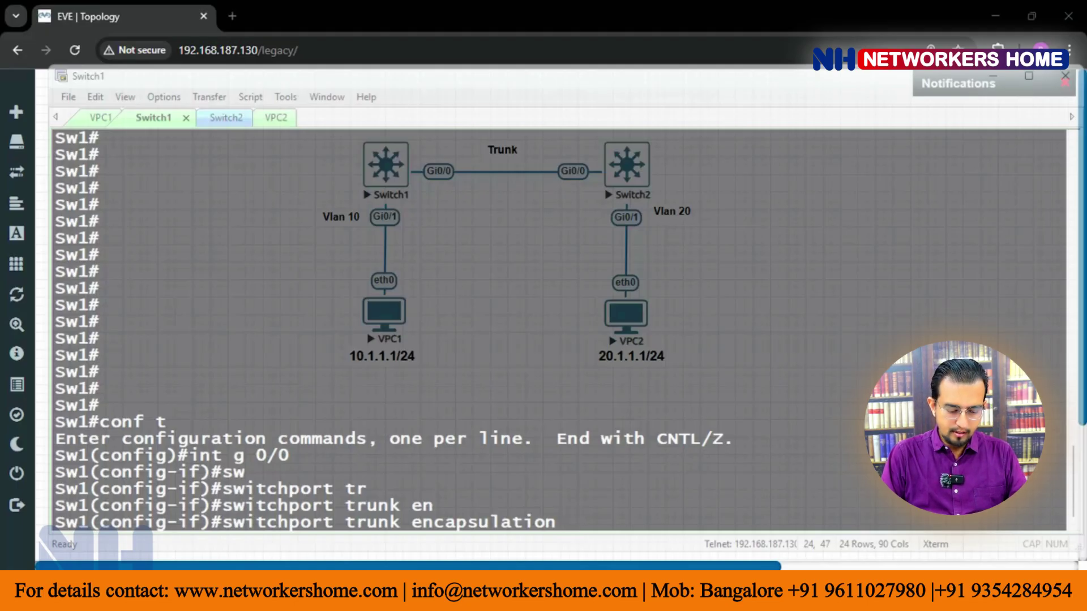
{"action": "type", "text": "dot"}
{"action": "key", "text": "Tab"}
{"action": "key", "text": "Return"}
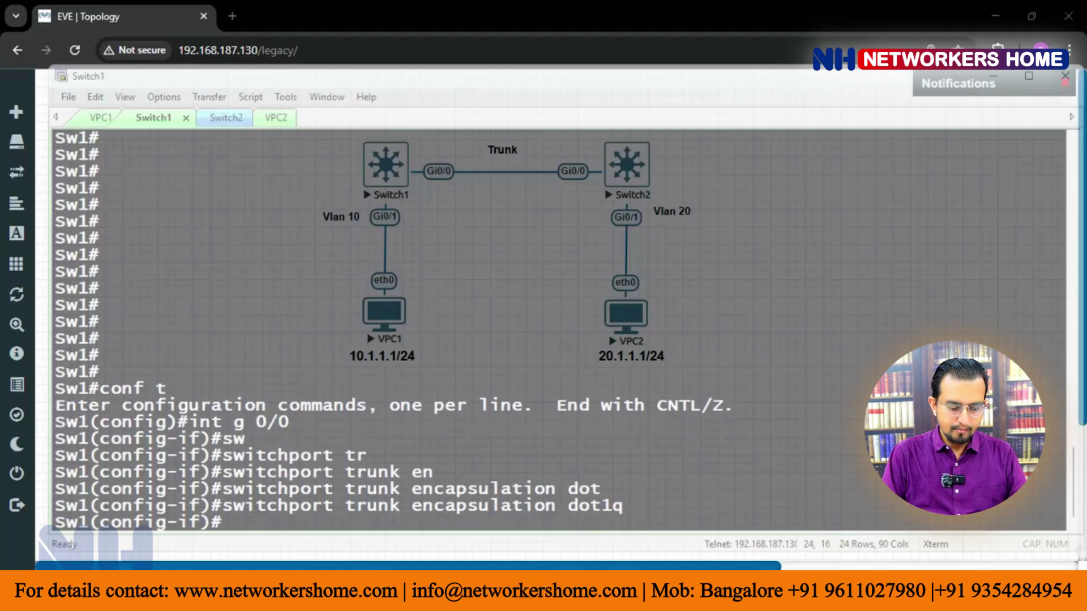
- Set Switch1's g 0/0 interface to switchport mode trunk
{"action": "type", "text": "sw"}
{"action": "key", "text": "Tab"}
{"action": "type", "text": "tr"}
{"action": "key", "text": "BackSpace"}
{"action": "key", "text": "BackSpace"}
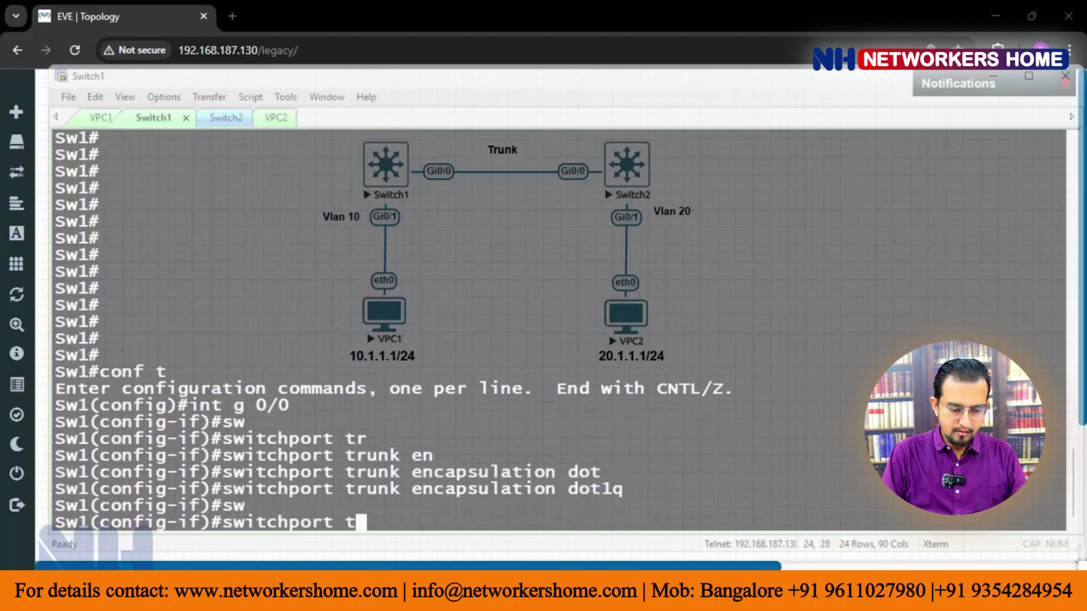
{"action": "type", "text": "mo"}
{"action": "key", "text": "Tab"}
{"action": "type", "text": "tr"}
{"action": "key", "text": "Tab"}
{"action": "key", "text": "Return"}
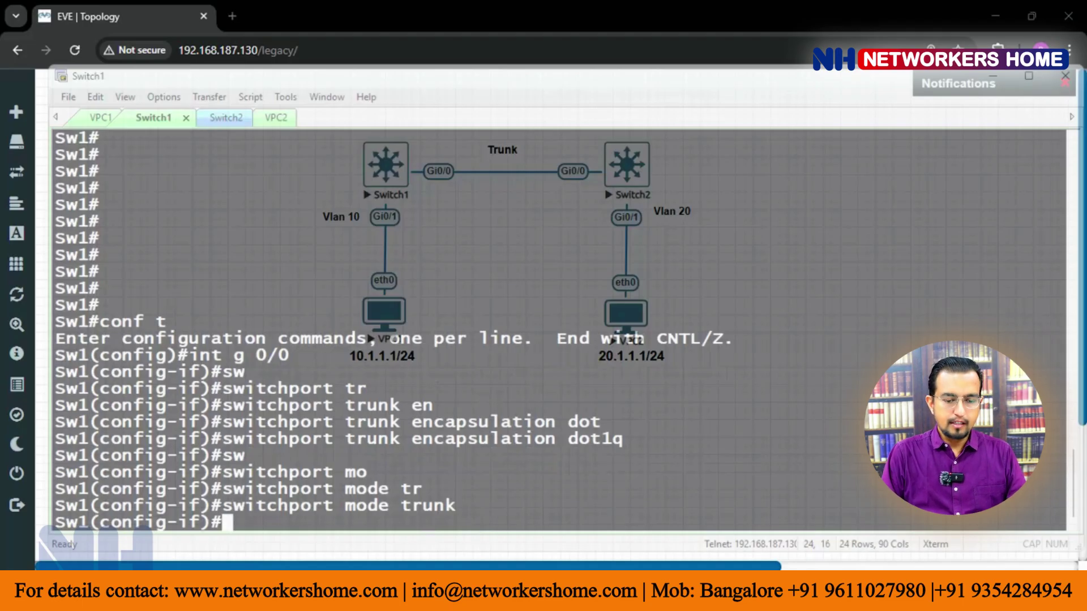
- Bring up the Switch2 console and fill the screen with blank privileged EXEC prompts
{"action": "key", "text": "ctrl+Tab"}
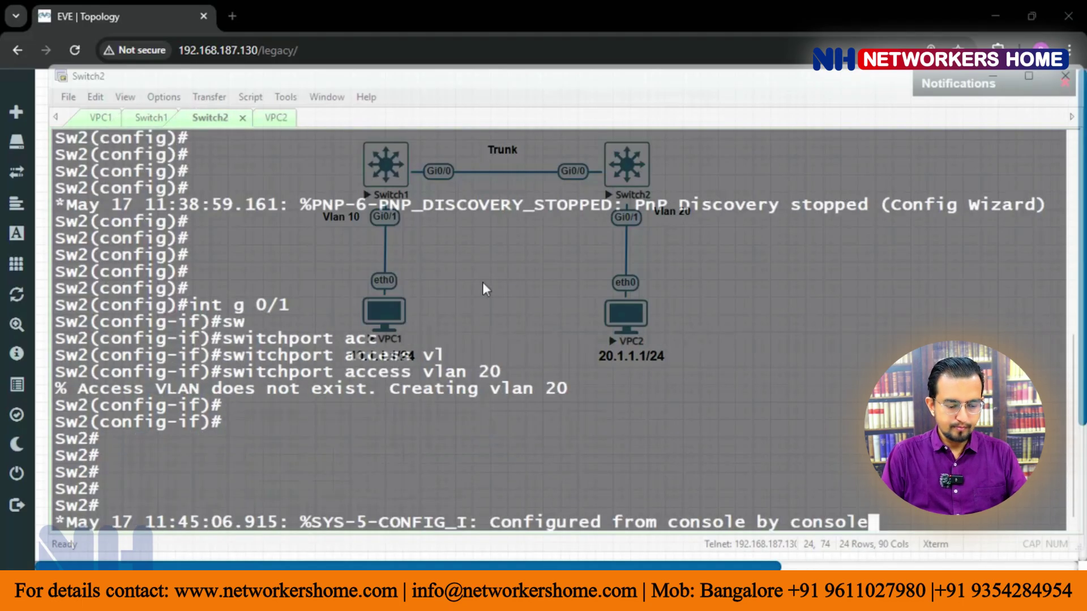
{"action": "key", "text": "Return"}
{"action": "key", "text": "Return"}
{"action": "key", "text": "Return"}
{"action": "key", "text": "Return"}
{"action": "key", "text": "Return"}
{"action": "key", "text": "Return"}
{"action": "key", "text": "Return"}
{"action": "key", "text": "Return"}
{"action": "key", "text": "Return"}
{"action": "key", "text": "Return"}
{"action": "key", "text": "Return"}
{"action": "key", "text": "Return"}
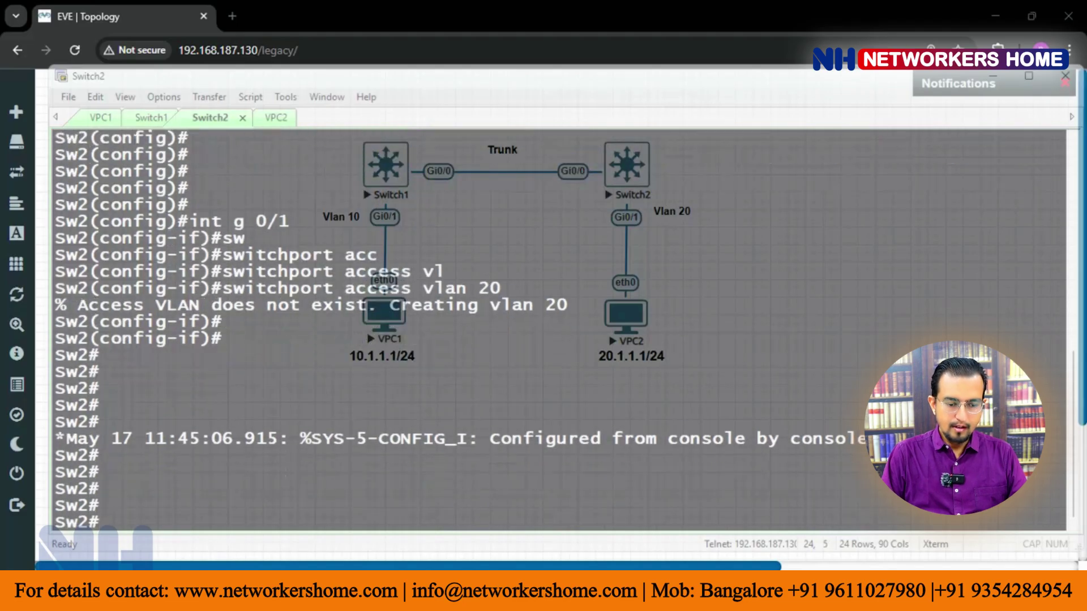
{"action": "key", "text": "Return"}
{"action": "key", "text": "Return"}
{"action": "key", "text": "Return"}
{"action": "key", "text": "Return"}
{"action": "key", "text": "Return"}
{"action": "key", "text": "Return"}
{"action": "key", "text": "Return"}
{"action": "key", "text": "Return"}
{"action": "key", "text": "Return"}
{"action": "key", "text": "Return"}
{"action": "key", "text": "Return"}
{"action": "key", "text": "Return"}
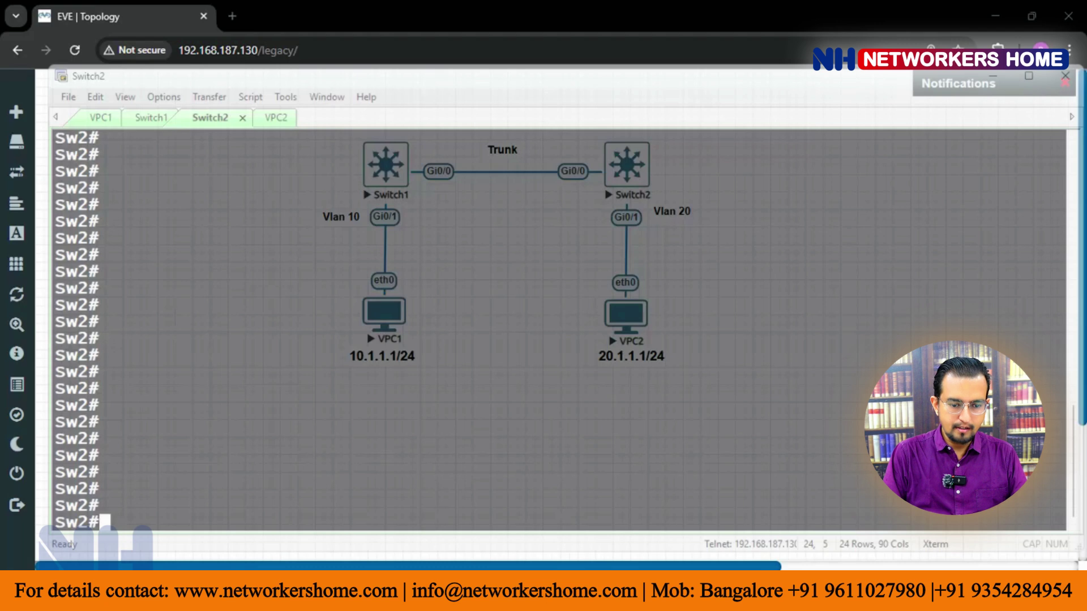
- Show the trunk interfaces on Switch2 and examine the VLANs allowed on the Gi0/0 trunk
{"action": "type", "text": "s"}
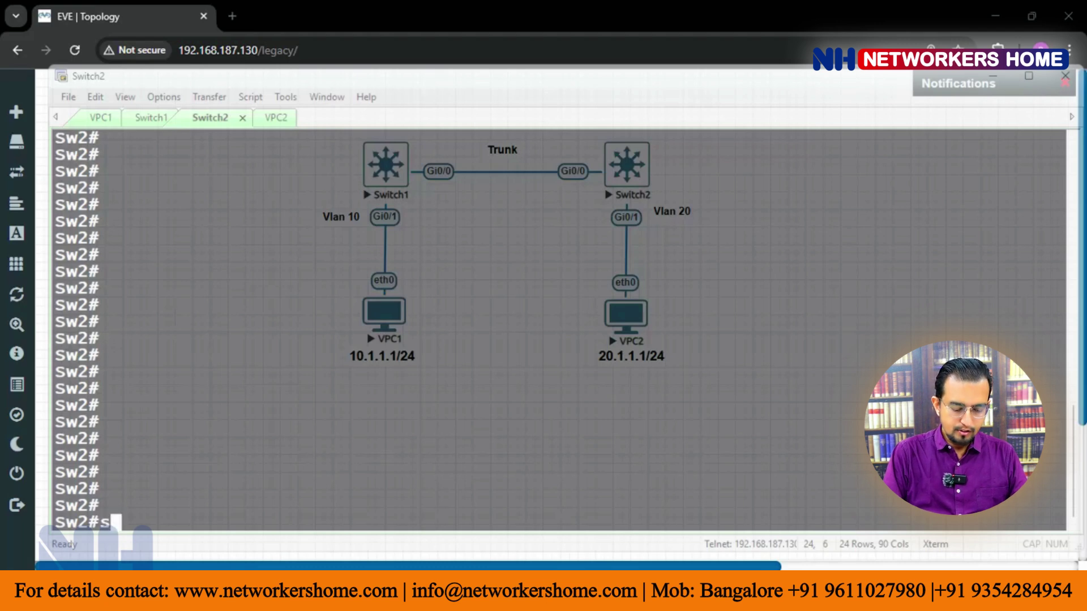
{"action": "type", "text": "h inter"}
{"action": "key", "text": "Tab"}
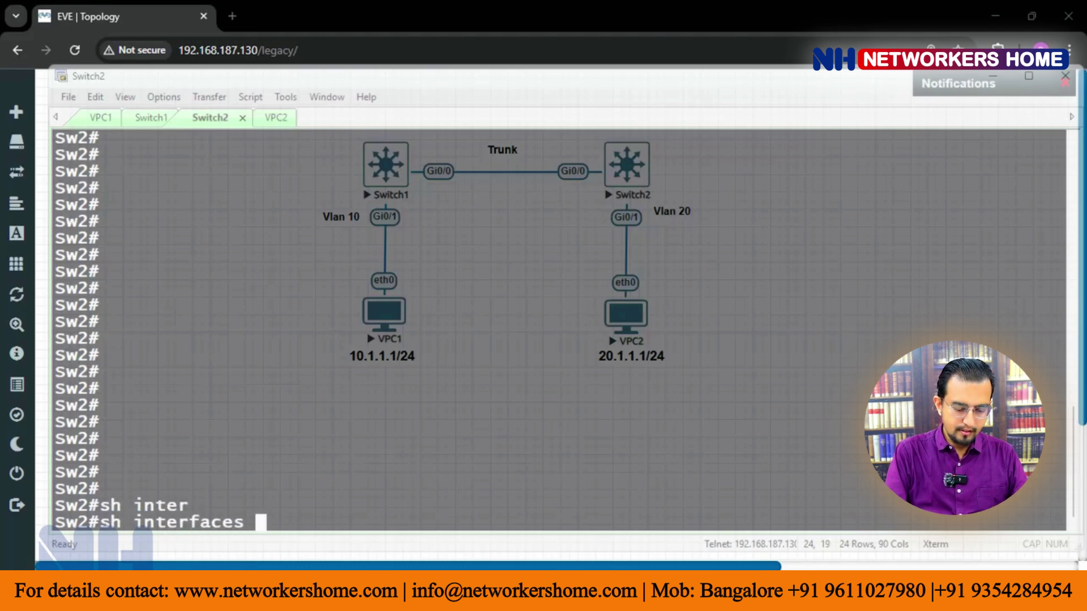
{"action": "type", "text": "tr"}
{"action": "key", "text": "Tab"}
{"action": "key", "text": "Return"}
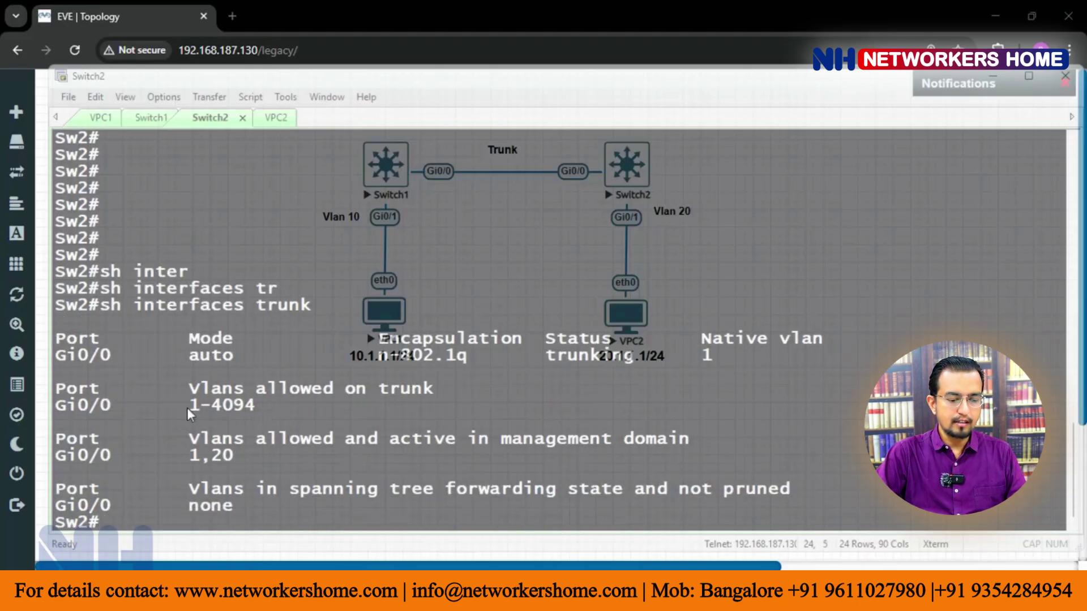
{"action": "left_click_drag", "start_coordinate": [187, 407], "coordinate": [249, 406]}
{"action": "left_click", "coordinate": [247, 470]}
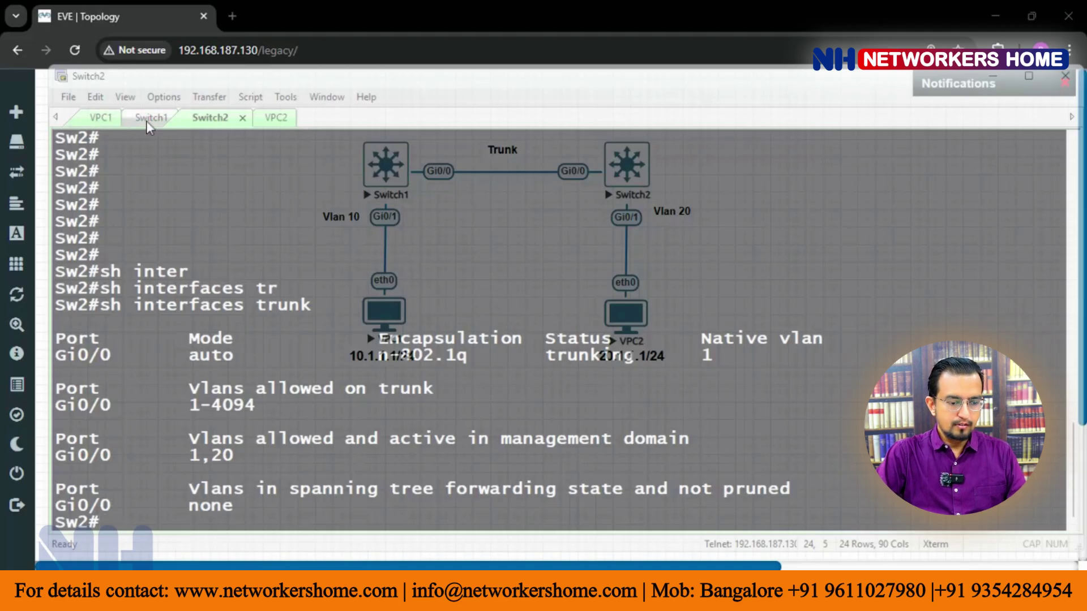
- Ping 20.1.1.1 from the VPC1 console and review the ip command entered there earlier
{"action": "left_click", "coordinate": [96, 119]}
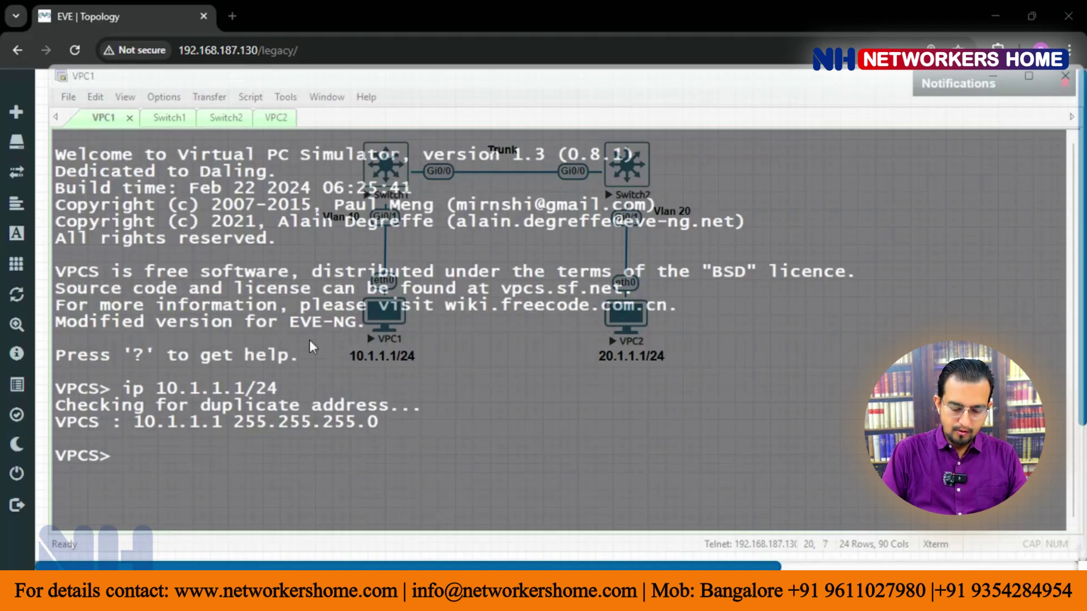
{"action": "type", "text": "ping 20.1.1.1"}
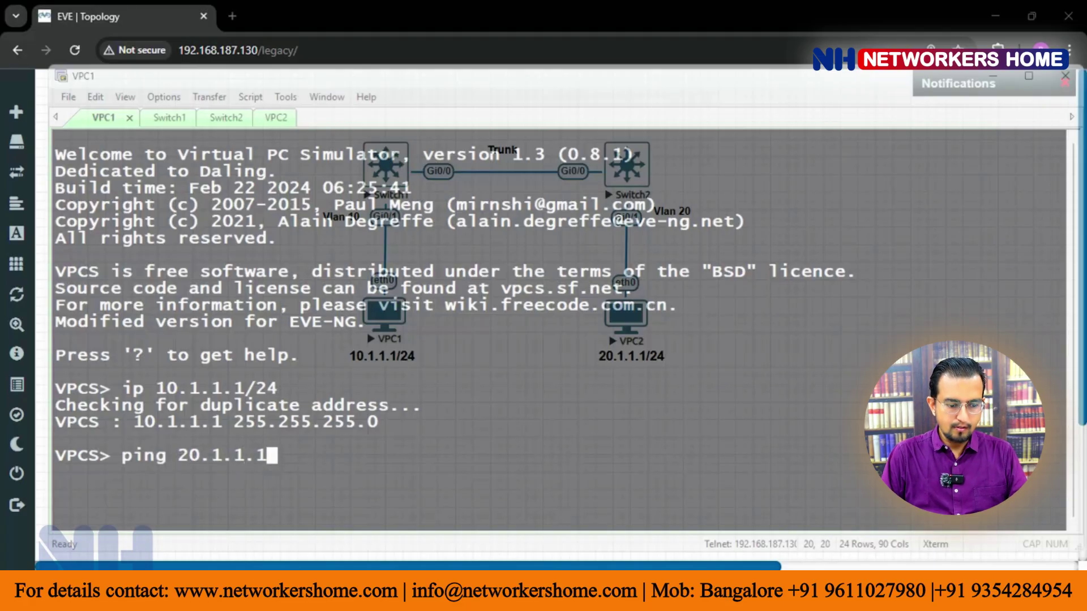
{"action": "key", "text": "Return"}
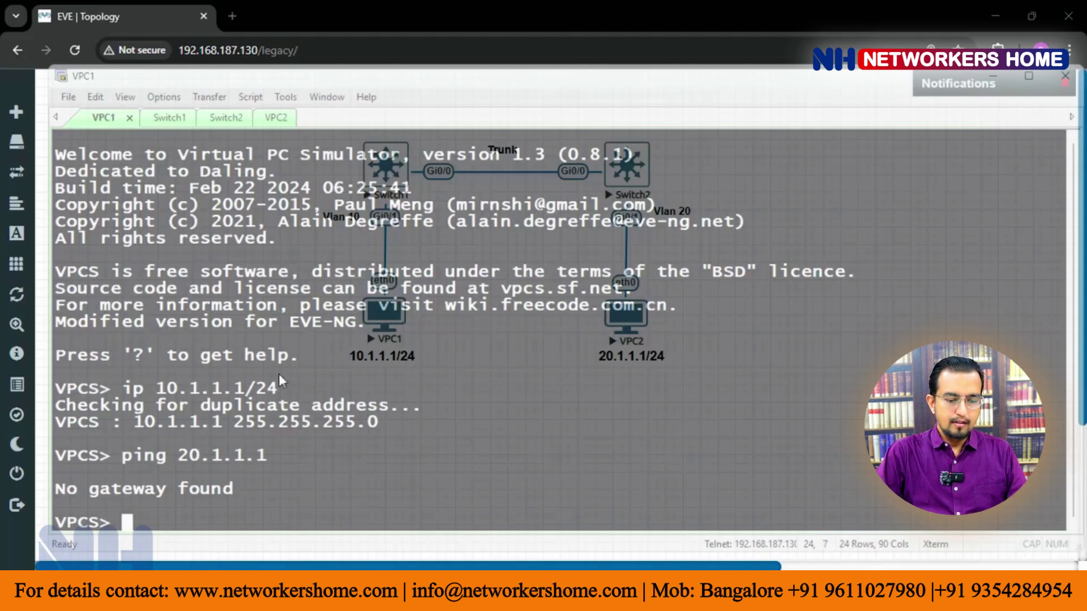
{"action": "left_click_drag", "start_coordinate": [123, 388], "coordinate": [275, 389]}
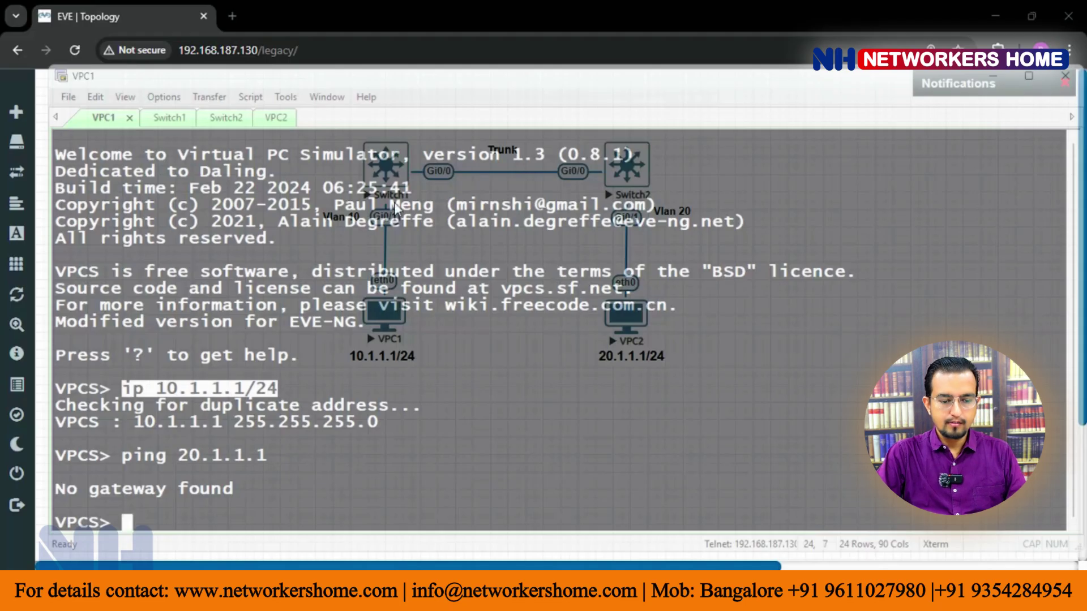
- On VPC1, assign IP address 10.1.1.1/24 with default gateway 10.1.1.10
{"action": "left_click", "coordinate": [161, 121]}
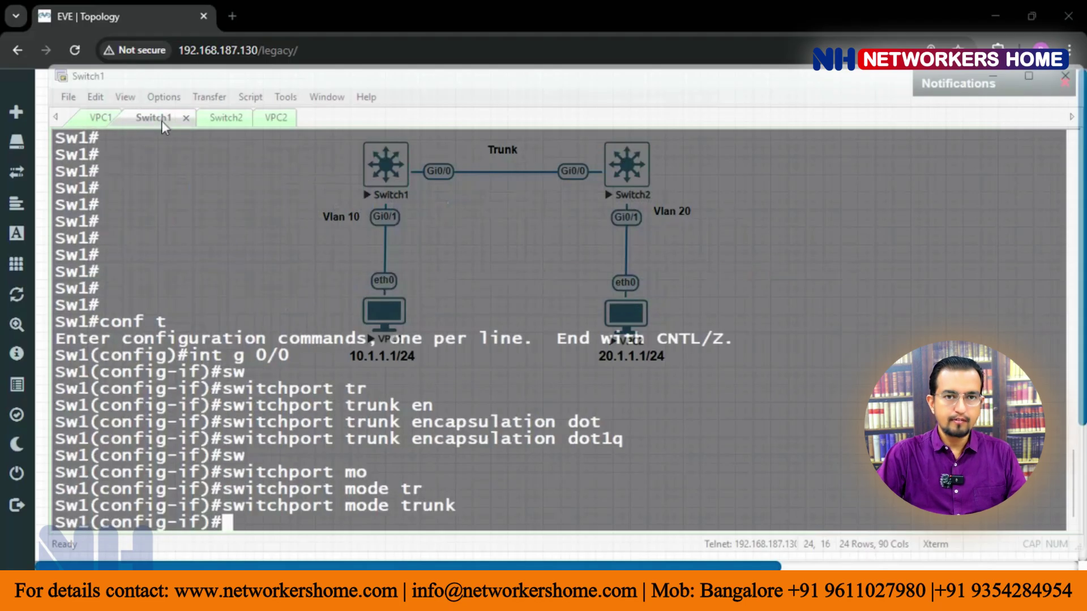
{"action": "left_click", "coordinate": [102, 118]}
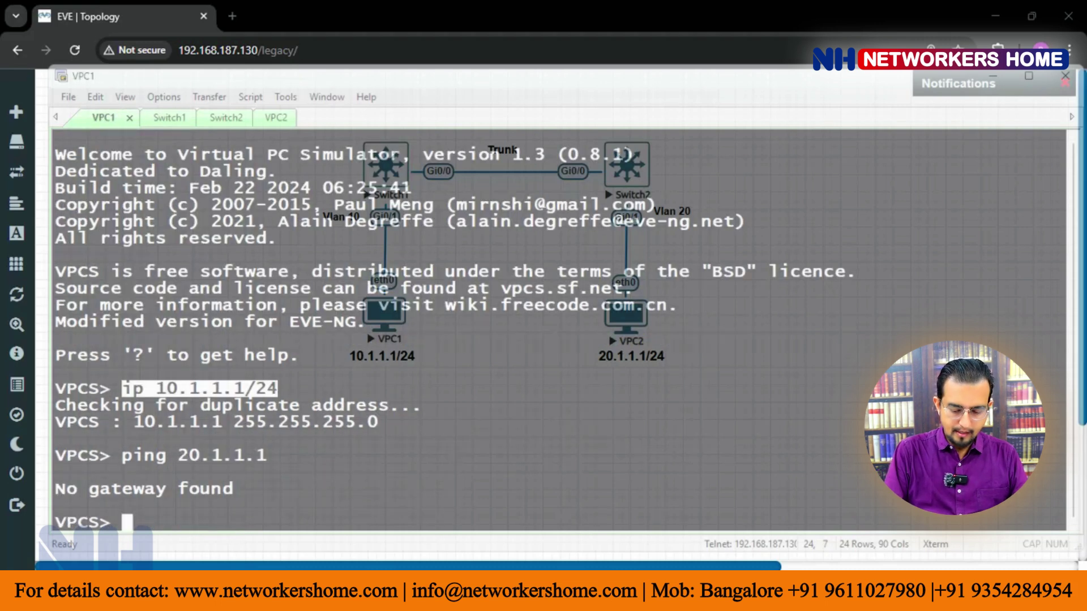
{"action": "type", "text": "ip 10"}
{"action": "type", "text": ".1.1"}
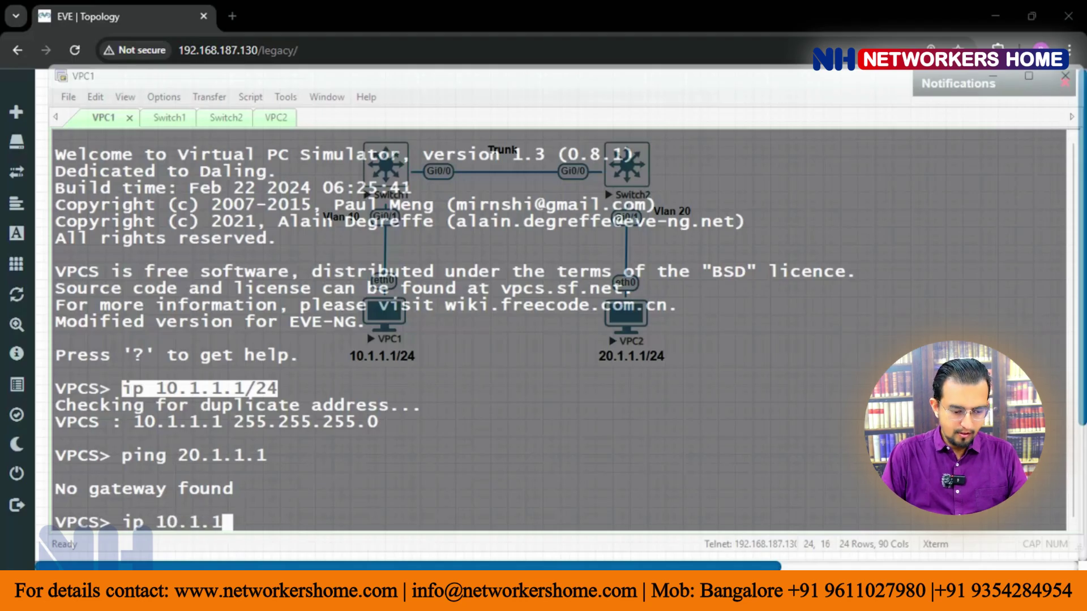
{"action": "type", "text": ".1/24"}
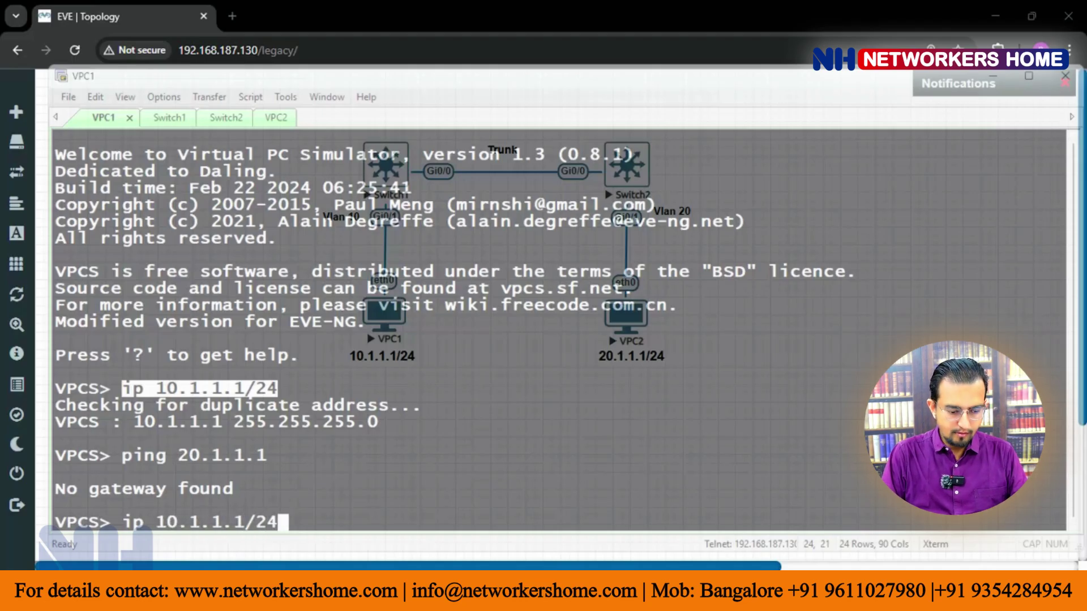
{"action": "type", "text": " 10.1.1.10"}
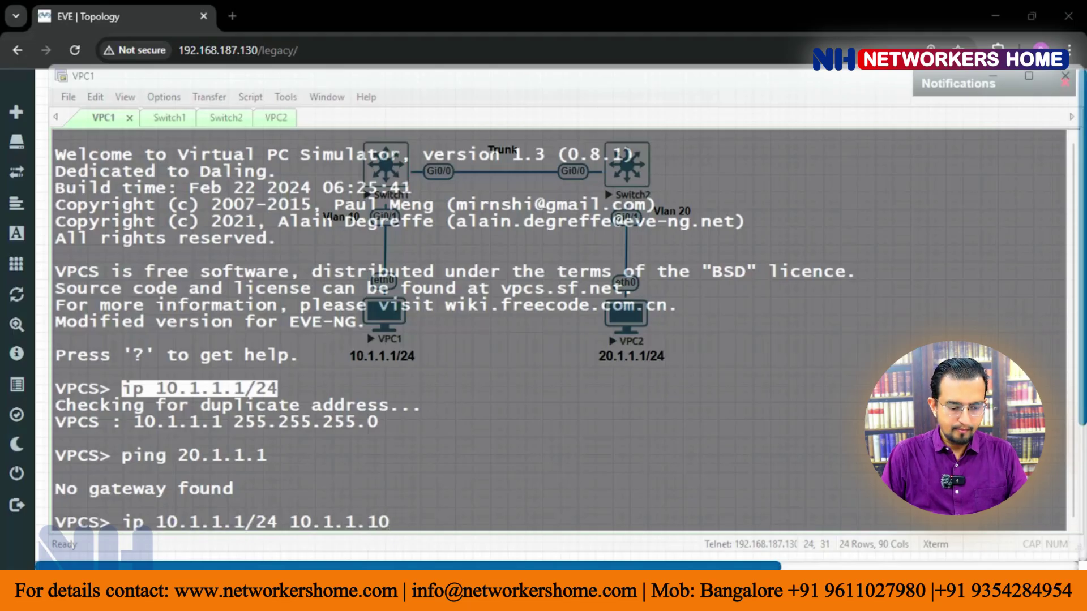
{"action": "key", "text": "Return"}
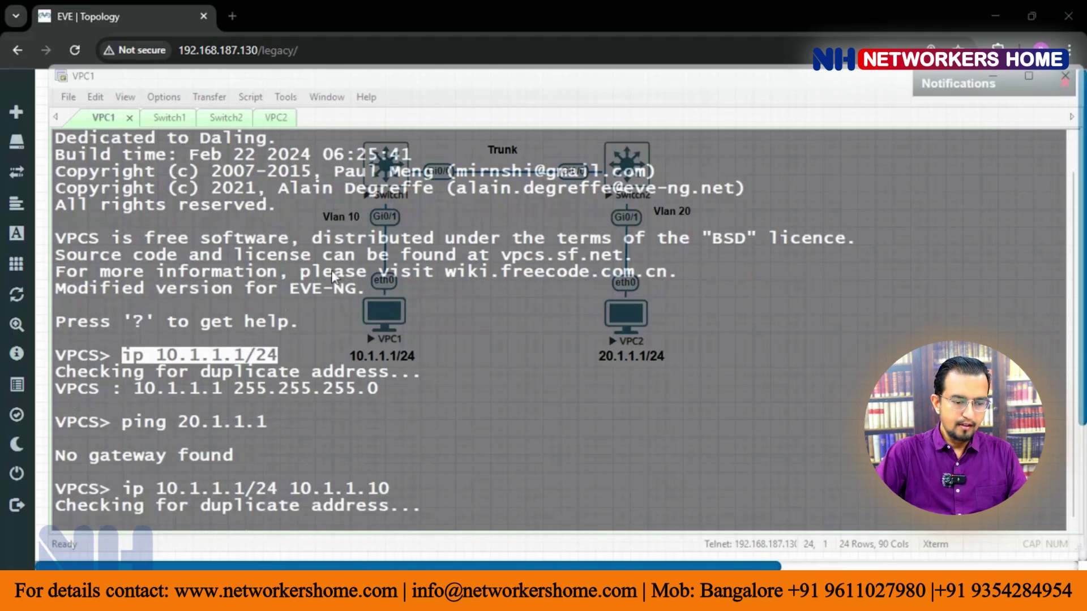
- On VPC2, assign IP address 20.1.1.1/24 with default gateway 20.1.1.10
{"action": "left_click", "coordinate": [275, 117]}
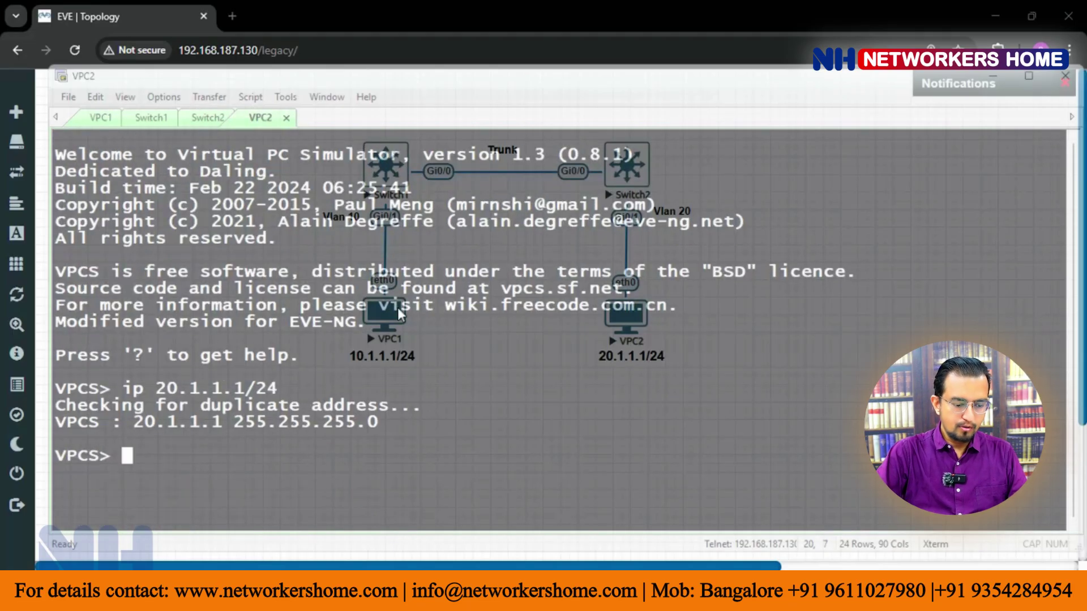
{"action": "type", "text": "ip 20.1.1.1"}
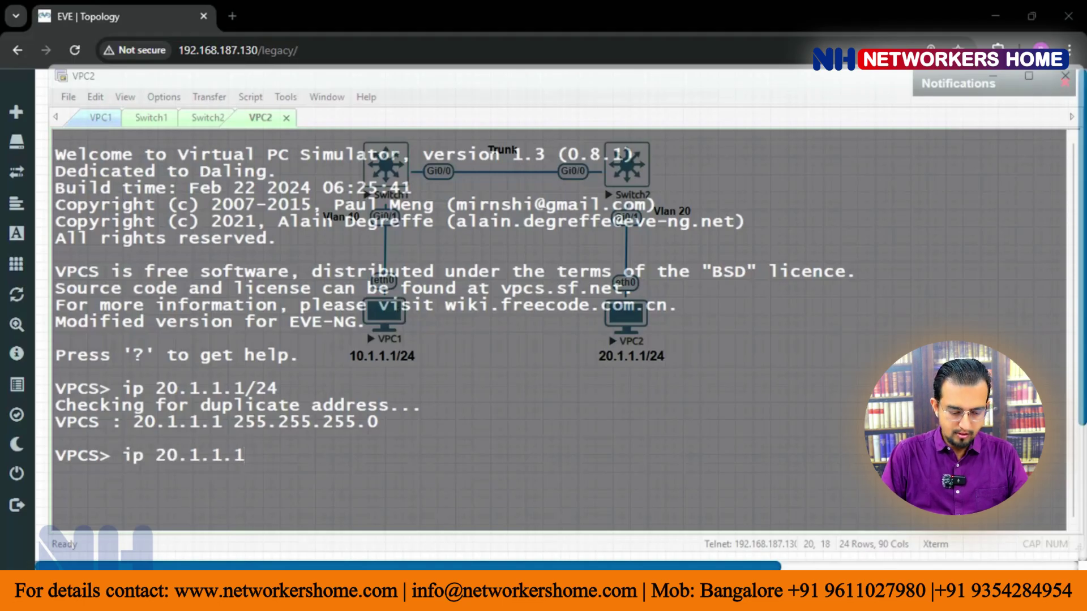
{"action": "type", "text": "/24 20.1"}
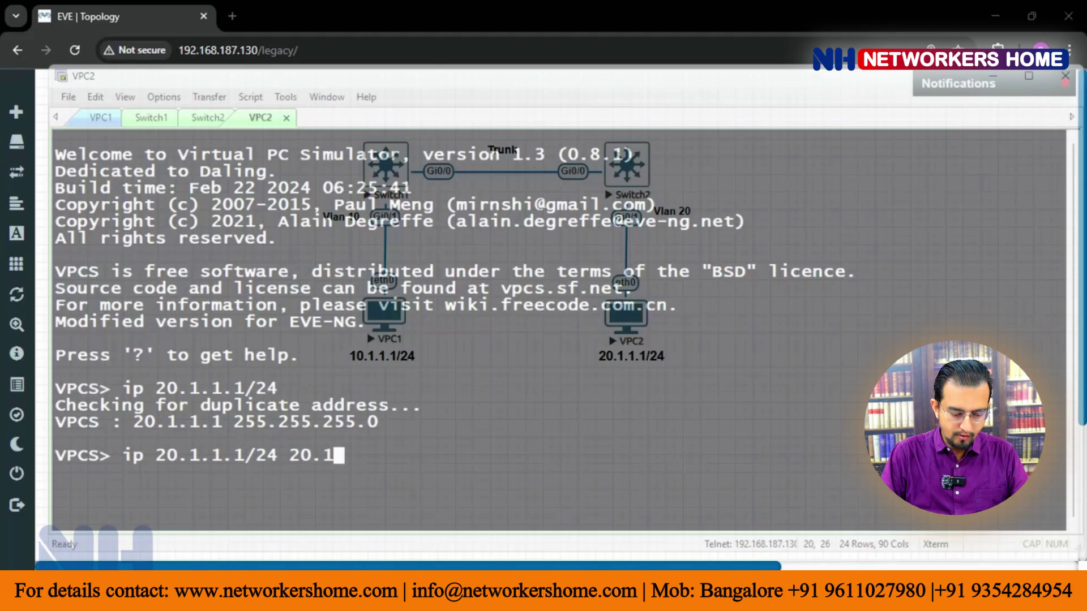
{"action": "type", "text": ".1.10"}
{"action": "key", "text": "Return"}
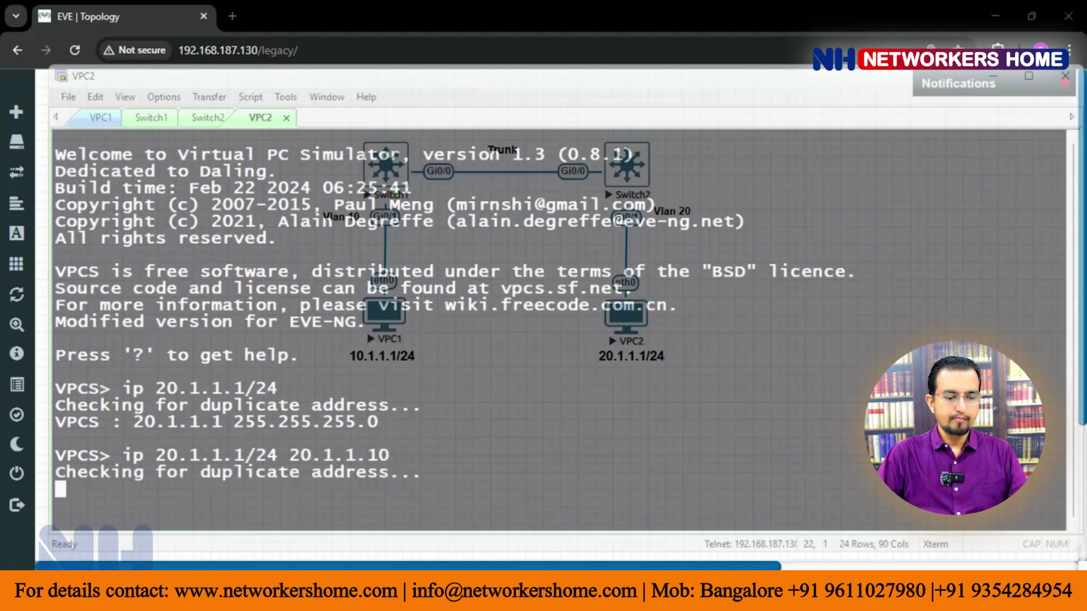
- Return to the Switch1 console and exit interface configuration to a fresh global configuration prompt
{"action": "left_click", "coordinate": [152, 118]}
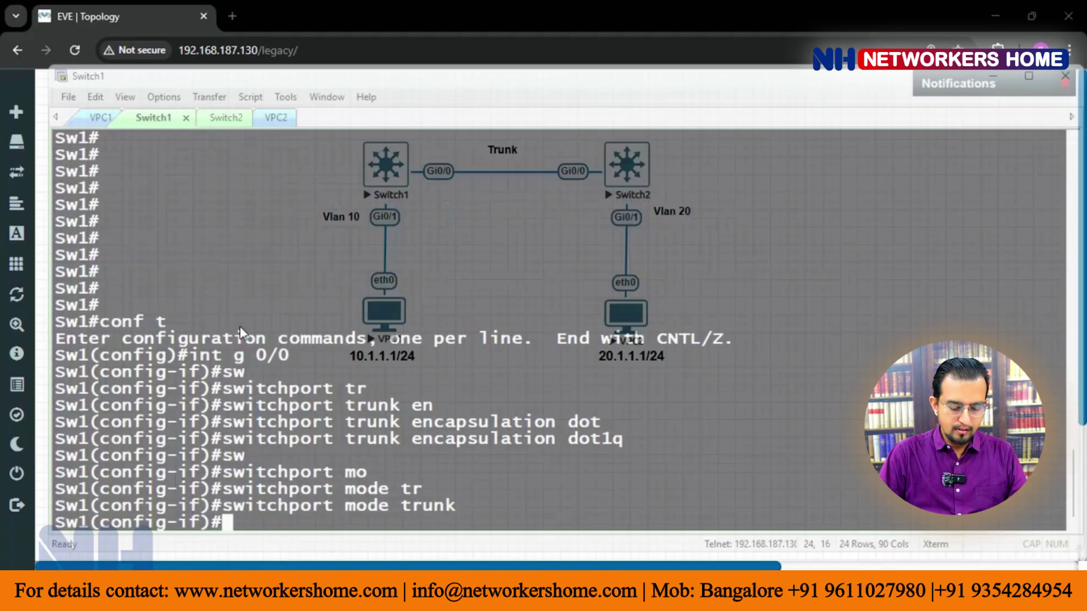
{"action": "type", "text": "exit"}
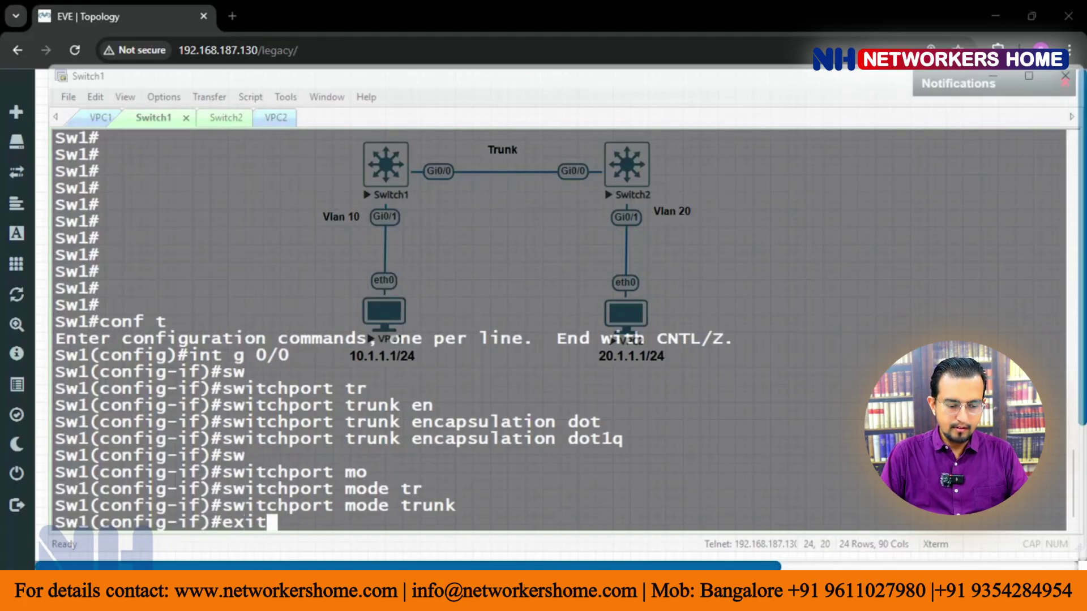
{"action": "key", "text": "Return"}
{"action": "key", "text": "Return"}
{"action": "key", "text": "Return"}
{"action": "key", "text": "Return"}
{"action": "key", "text": "Return"}
{"action": "key", "text": "Return"}
{"action": "key", "text": "Return"}
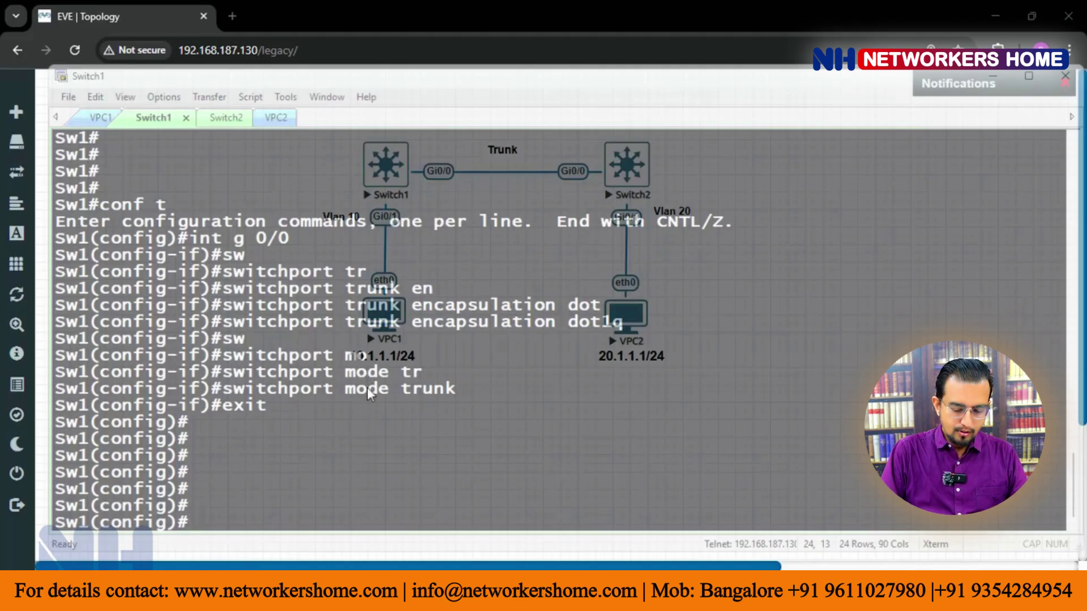
- On Switch1, create interface VLAN 10 and assign it IP address 10.1.1.10 with mask 255.255.255.0
{"action": "type", "text": "int vlan 10"}
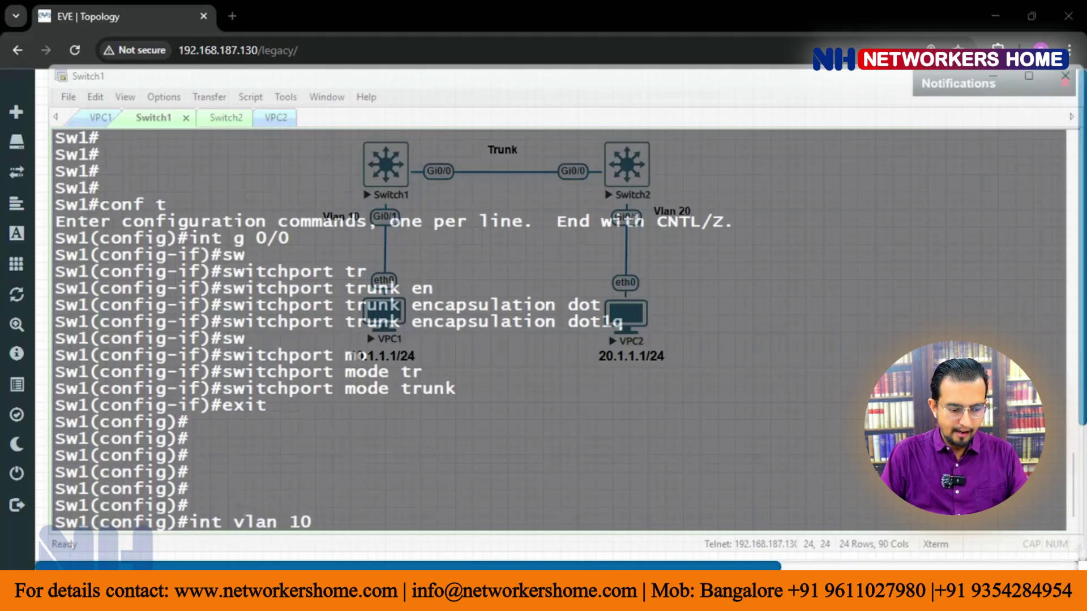
{"action": "key", "text": "Return"}
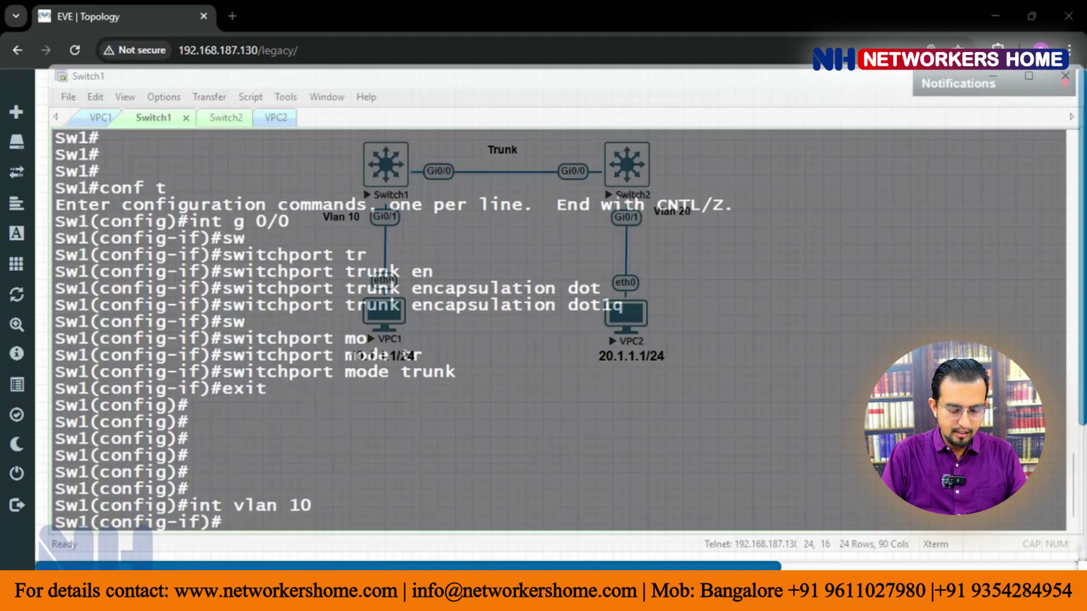
{"action": "type", "text": "ip add 10"}
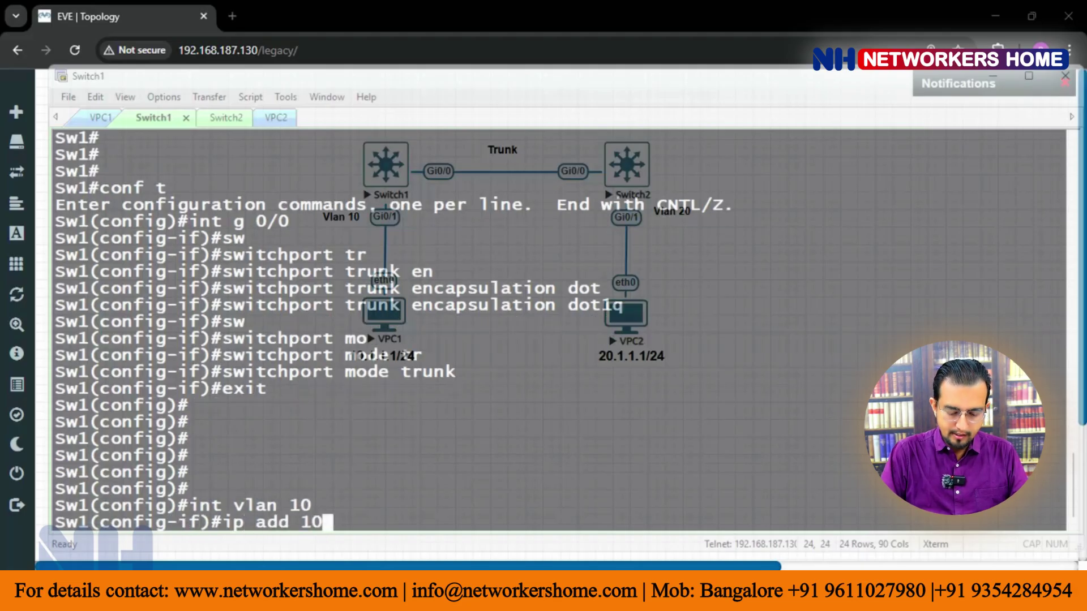
{"action": "type", "text": ".1.1.1 "}
{"action": "type", "text": "25"}
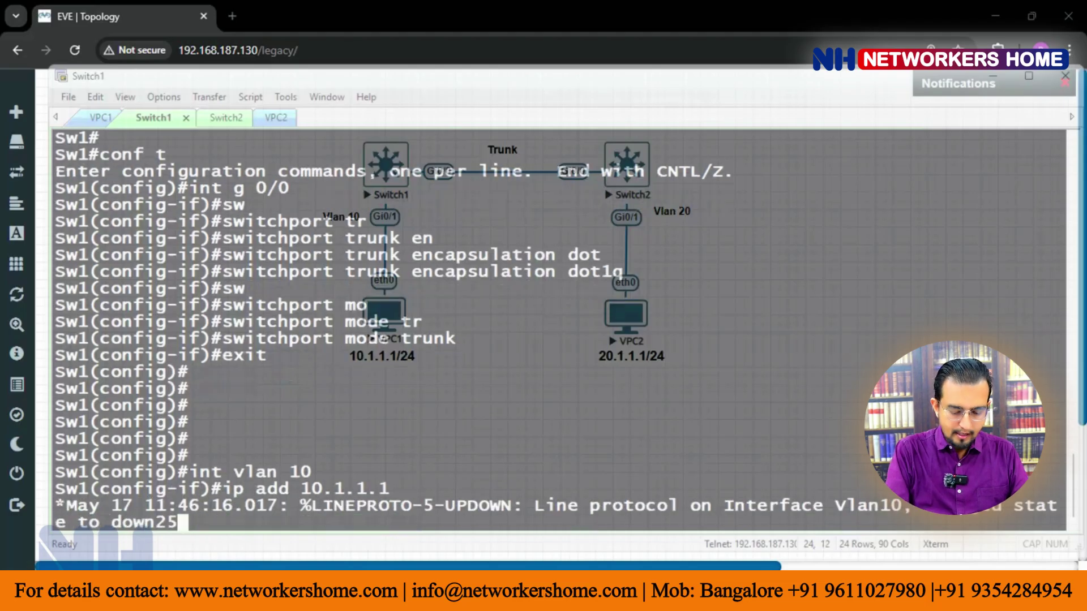
{"action": "type", "text": "5"}
{"action": "key", "text": "Return"}
{"action": "key", "text": "Return"}
{"action": "key", "text": "Up"}
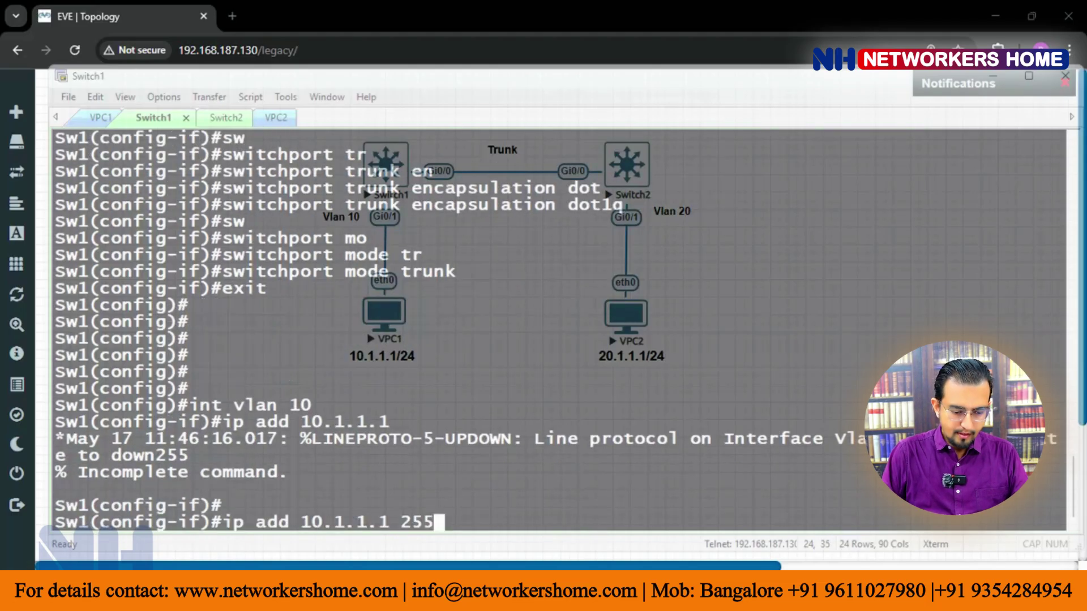
{"action": "type", "text": ".255.255.0"}
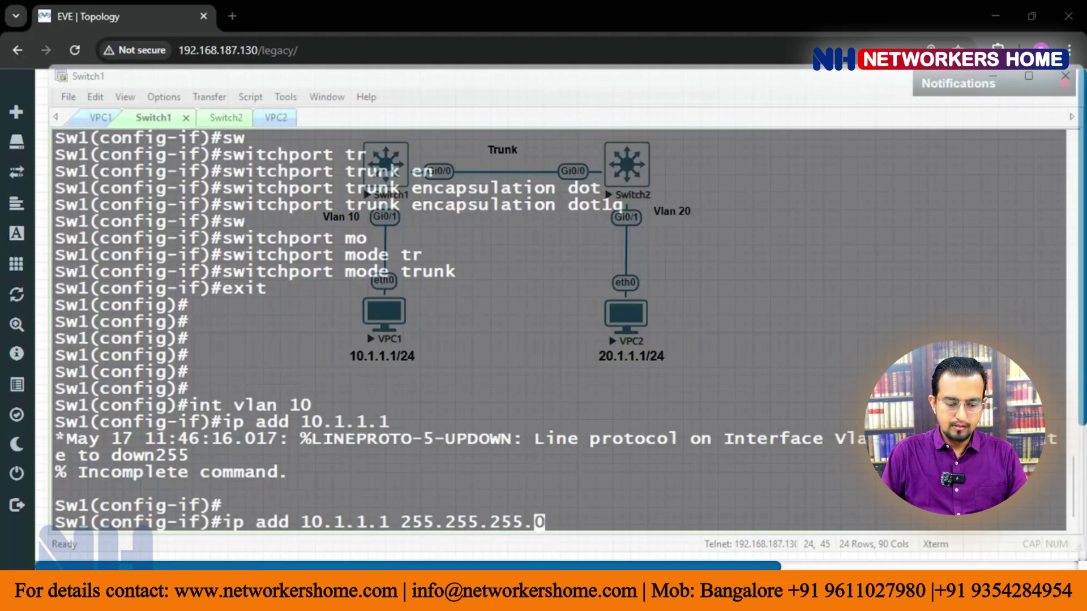
{"action": "key", "text": "Left"}
{"action": "key", "text": "Left"}
{"action": "key", "text": "Left"}
{"action": "key", "text": "Left"}
{"action": "key", "text": "Left"}
{"action": "key", "text": "Left"}
{"action": "key", "text": "Left"}
{"action": "key", "text": "Left"}
{"action": "key", "text": "Left"}
{"action": "key", "text": "Left"}
{"action": "key", "text": "Left"}
{"action": "key", "text": "Left"}
{"action": "key", "text": "Left"}
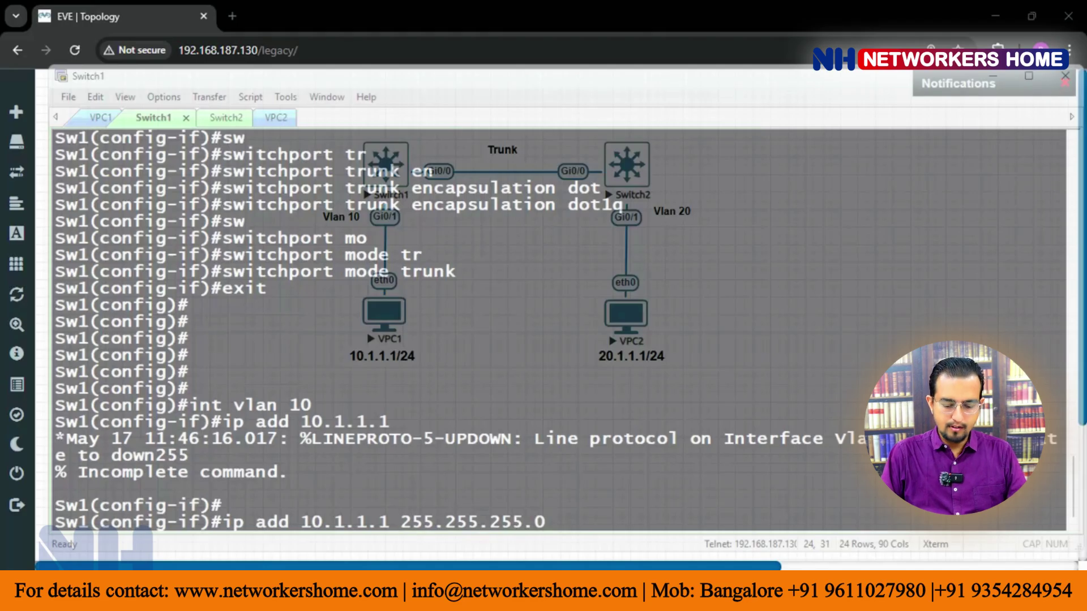
{"action": "type", "text": "0"}
{"action": "key", "text": "Return"}
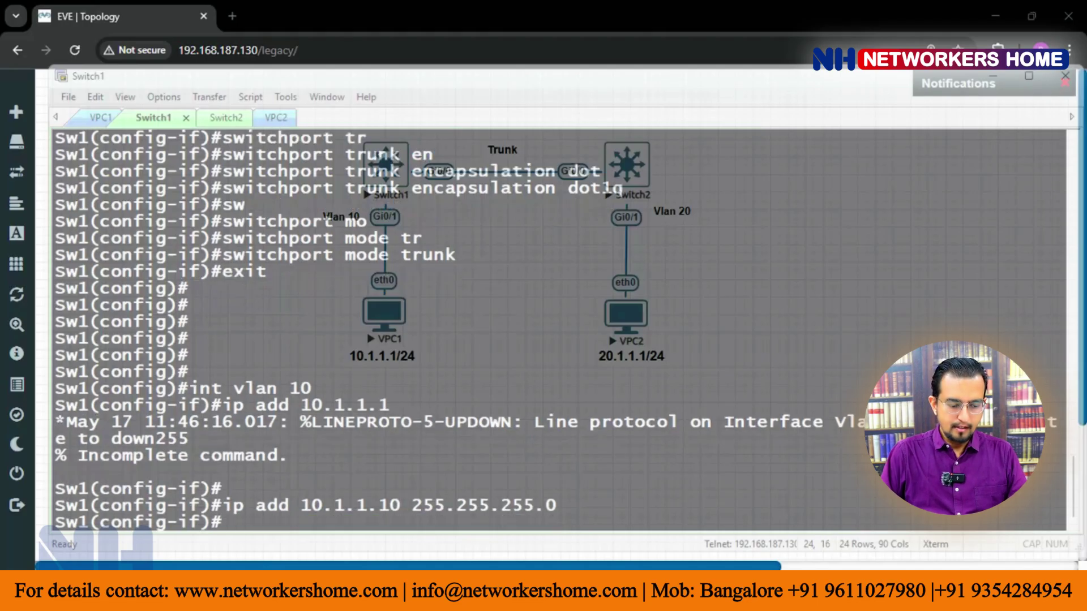
- Enable the VLAN 10 interface on Switch1 with no shut and exit to a fresh global configuration prompt
{"action": "type", "text": "no shut"}
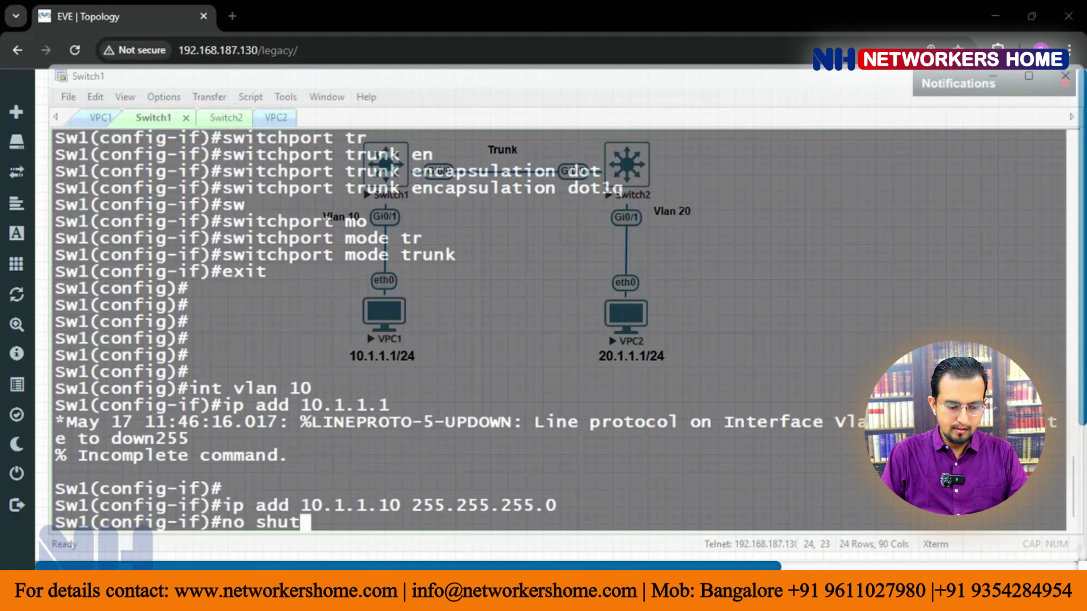
{"action": "key", "text": "Return"}
{"action": "type", "text": "exit"}
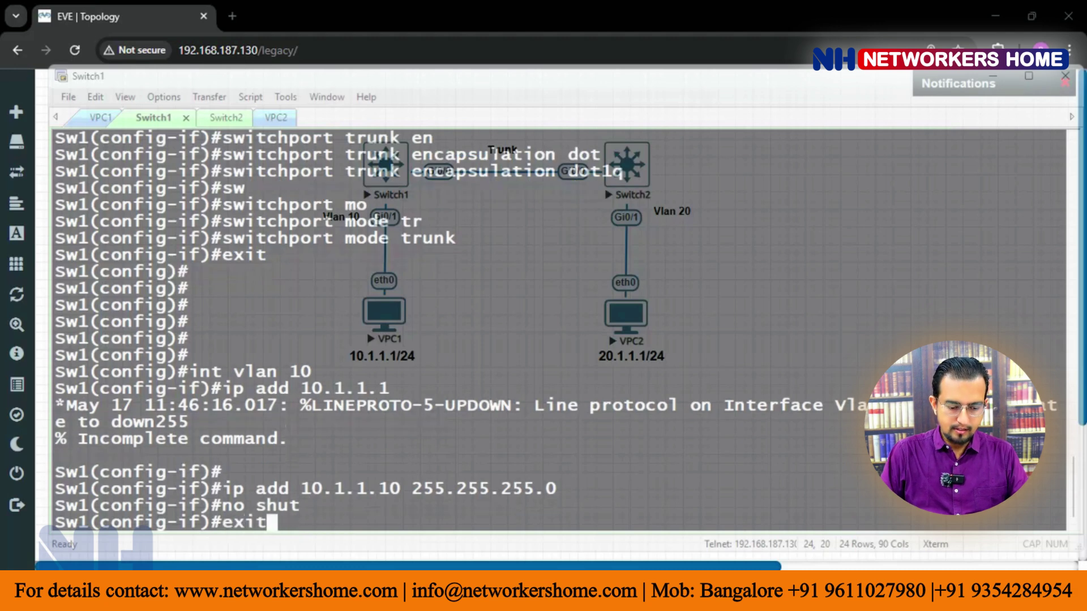
{"action": "key", "text": "Return"}
{"action": "key", "text": "Return"}
{"action": "key", "text": "Return"}
{"action": "key", "text": "Return"}
{"action": "key", "text": "Return"}
{"action": "key", "text": "Return"}
{"action": "key", "text": "Return"}
{"action": "key", "text": "Return"}
{"action": "key", "text": "Return"}
{"action": "key", "text": "Return"}
{"action": "key", "text": "Return"}
{"action": "key", "text": "Return"}
{"action": "key", "text": "Return"}
{"action": "key", "text": "Return"}
{"action": "key", "text": "Return"}
{"action": "key", "text": "Return"}
{"action": "key", "text": "Return"}
{"action": "key", "text": "Return"}
{"action": "key", "text": "Return"}
{"action": "key", "text": "Return"}
{"action": "key", "text": "Return"}
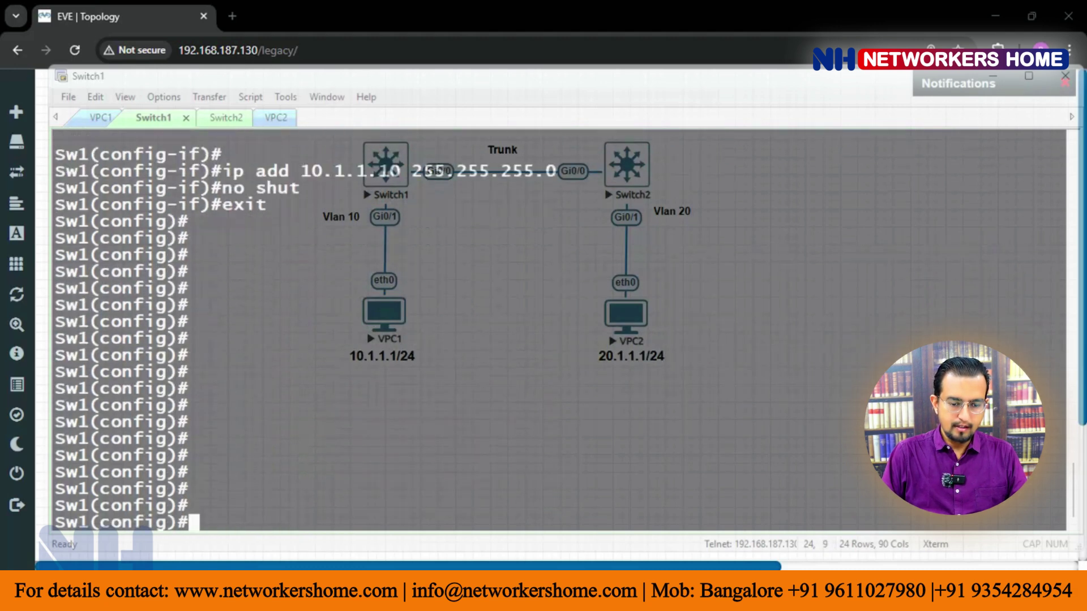
- On Switch2, enter global configuration mode and open interface VLAN 20
{"action": "left_click", "coordinate": [218, 117]}
{"action": "type", "text": "conf t"}
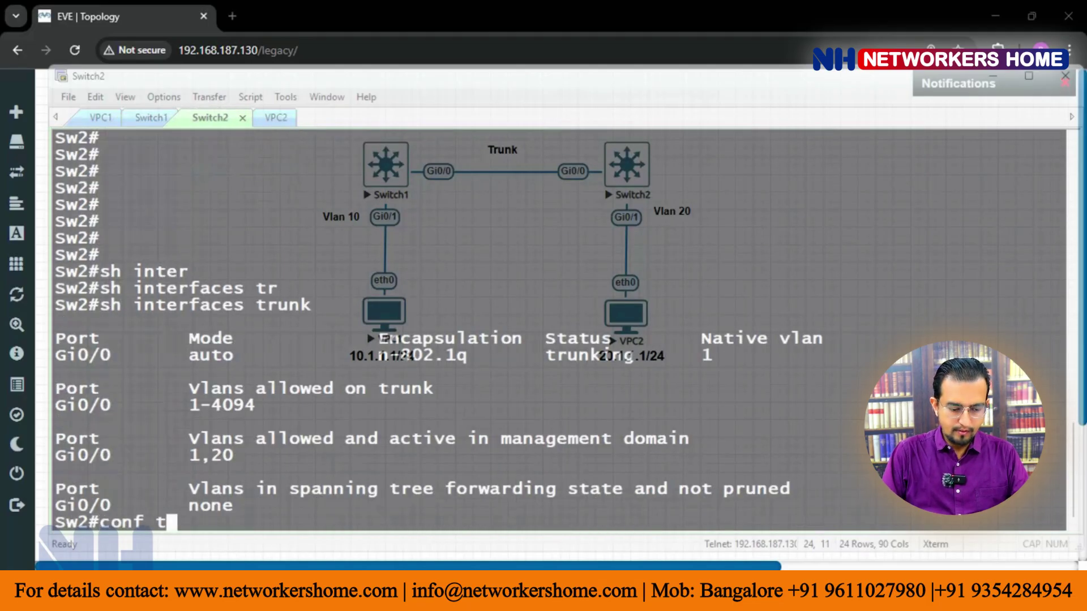
{"action": "key", "text": "Return"}
{"action": "type", "text": "int"}
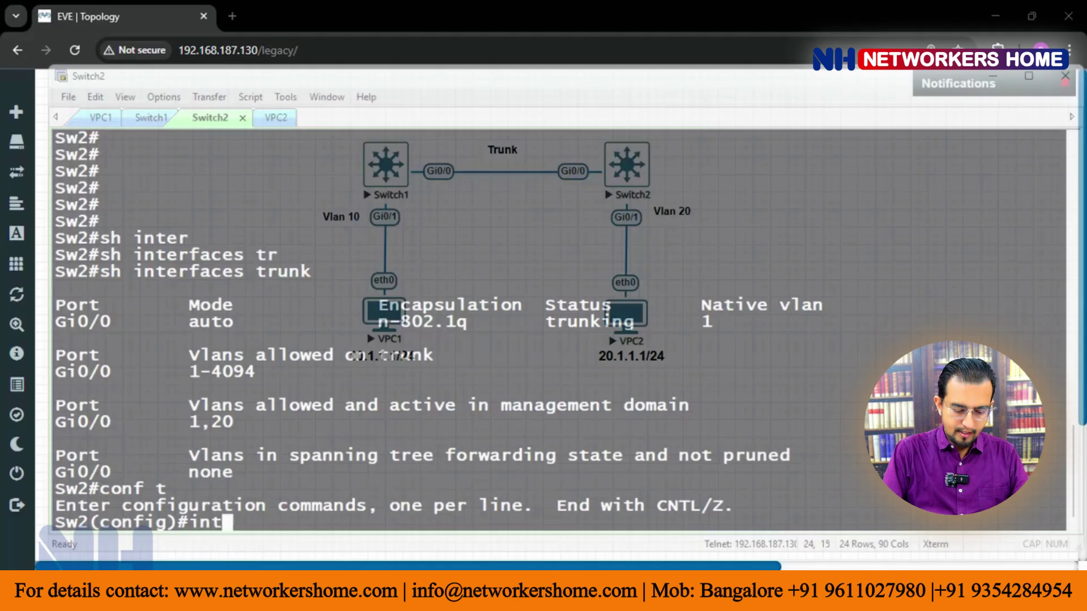
{"action": "type", "text": " vlan 20"}
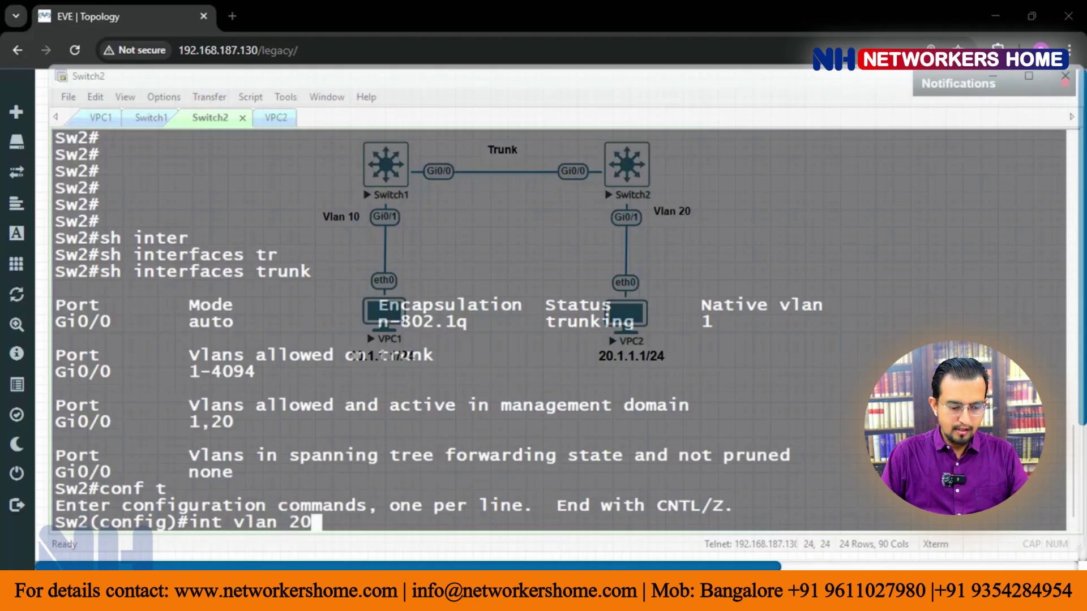
{"action": "key", "text": "Return"}
- Assign IP address 20.1.1.10 with mask 255.255.255.0 to Switch2's VLAN 20 interface and enable it with no shut
{"action": "type", "text": "ip add 2"}
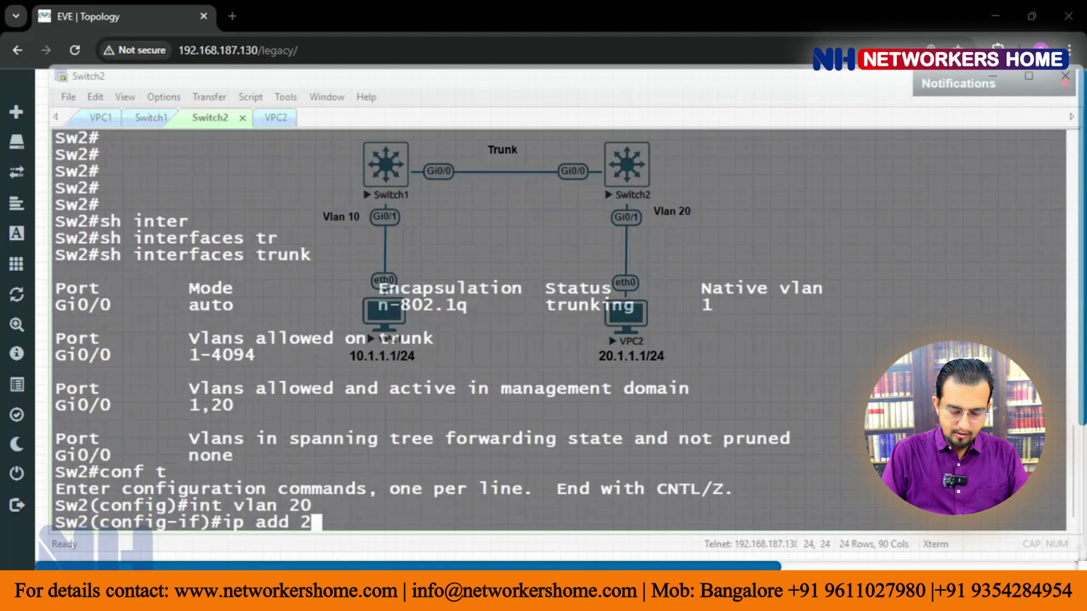
{"action": "type", "text": "0.1.1.10 25"}
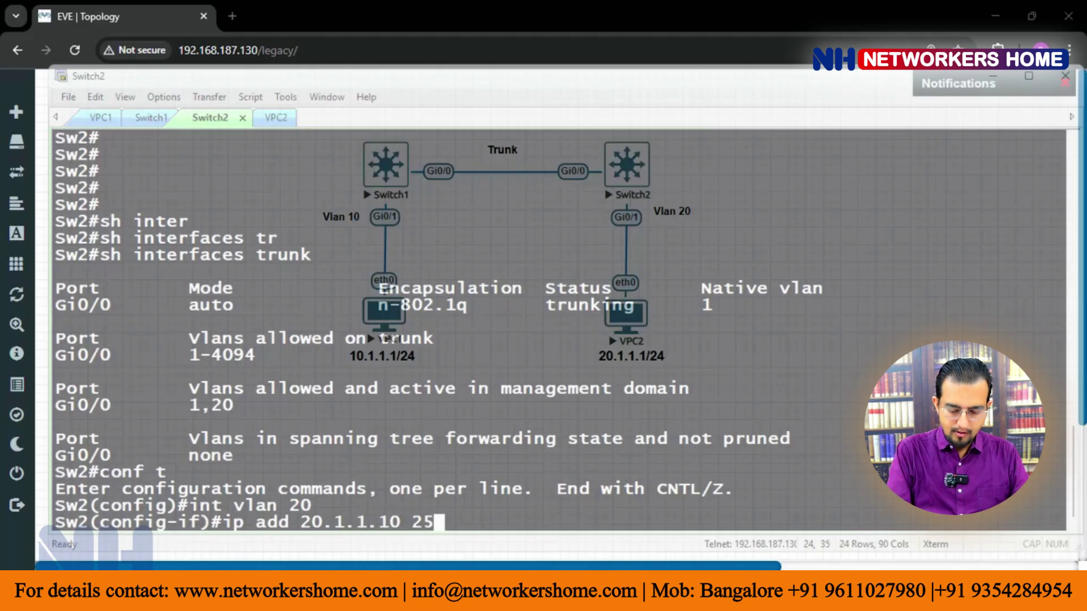
{"action": "type", "text": "5.255.255.0"}
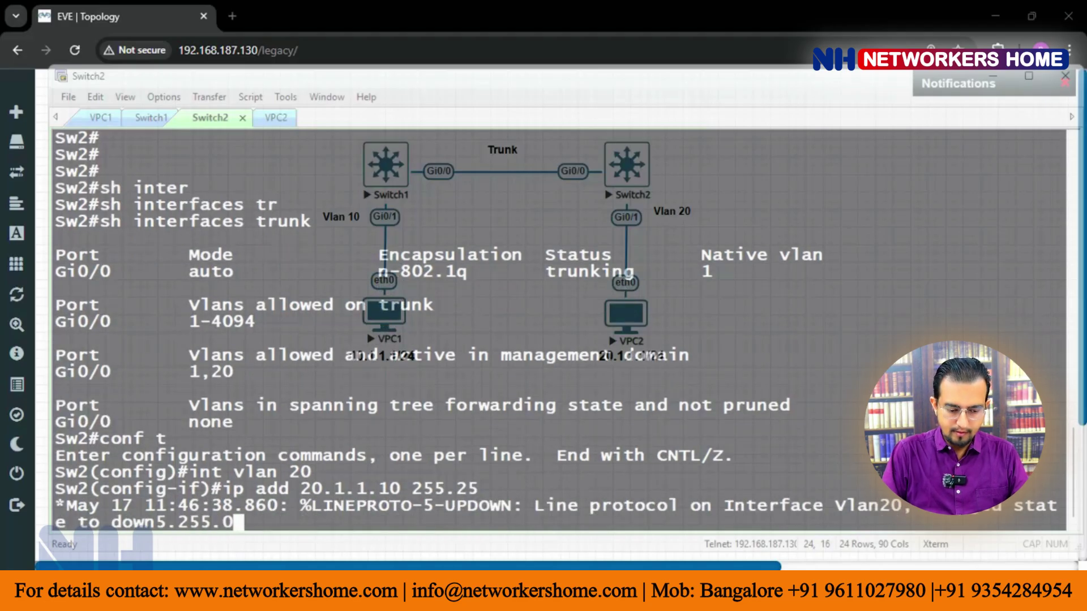
{"action": "key", "text": "Return"}
{"action": "key", "text": "Up"}
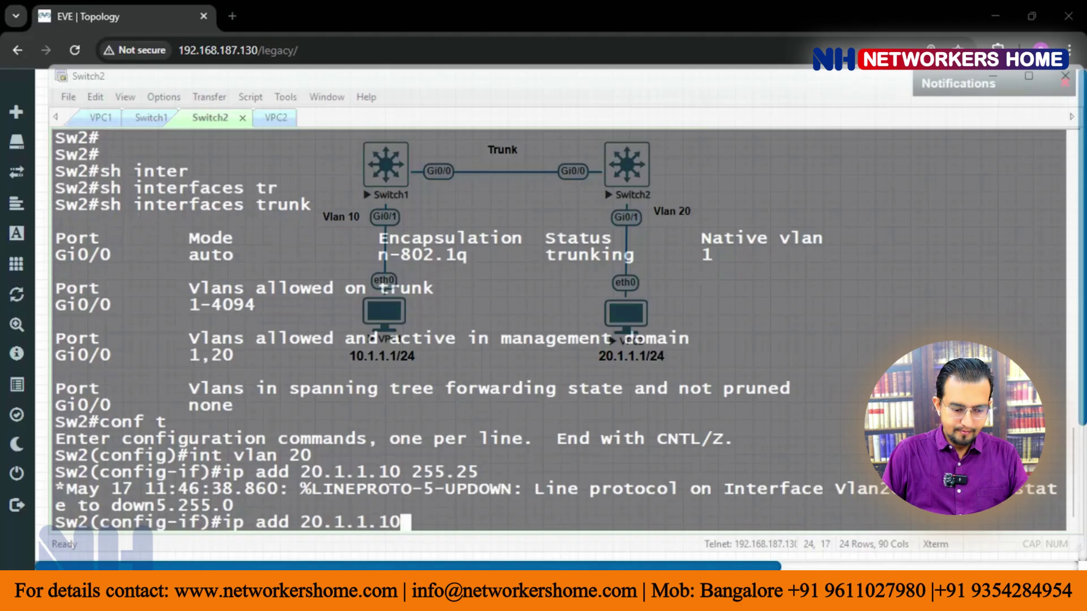
{"action": "key", "text": "Return"}
{"action": "type", "text": "no shut"}
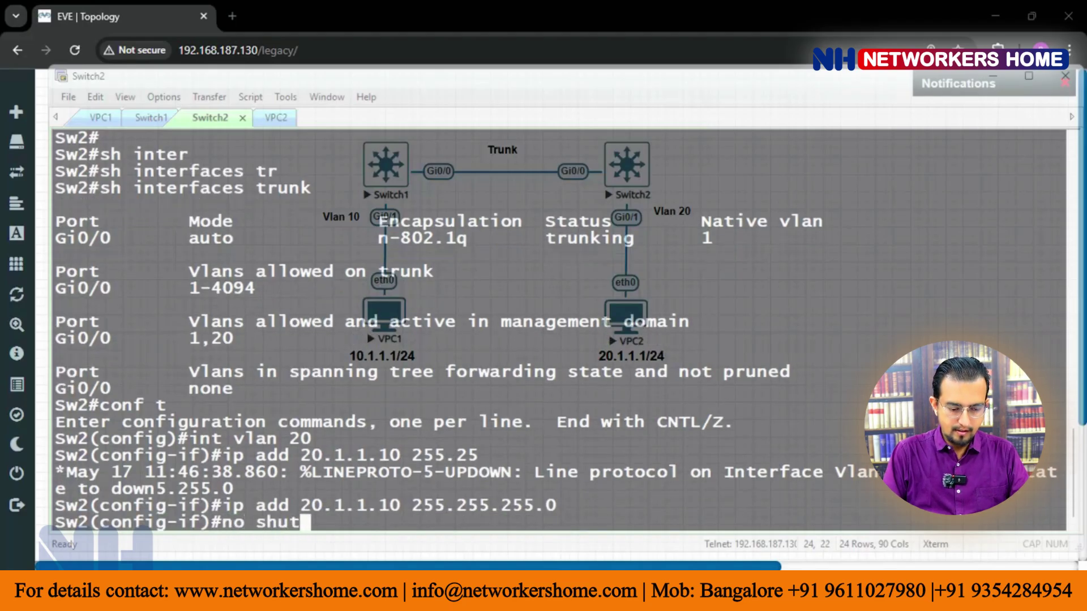
{"action": "key", "text": "Return"}
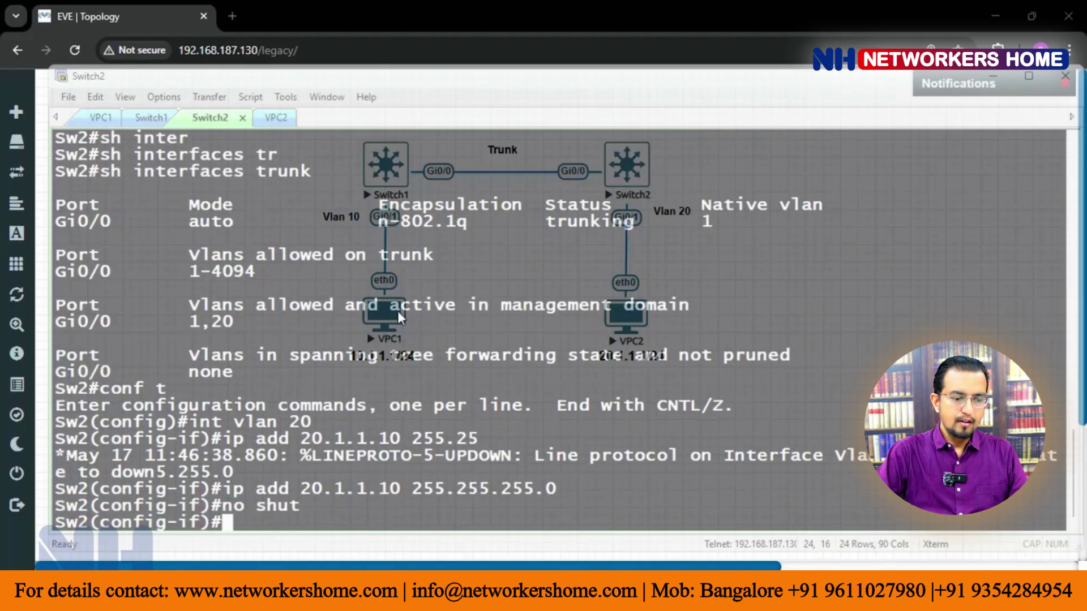
- Ping 20.1.1.1 from the VPC1 console, examine the ICMP replies, and bring up a fresh prompt
{"action": "left_click", "coordinate": [102, 118]}
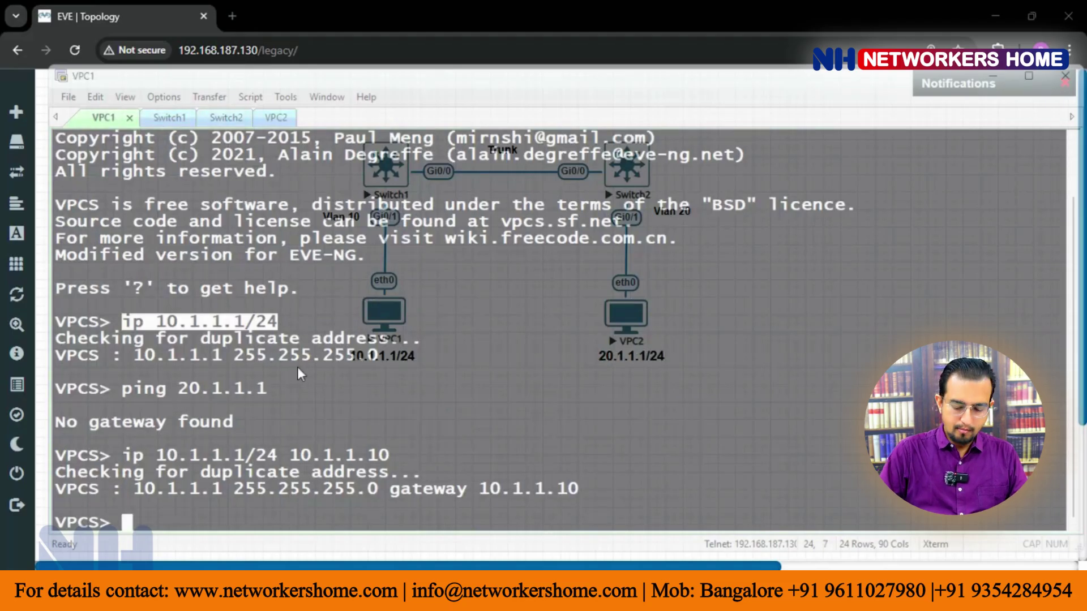
{"action": "type", "text": "ping 2"}
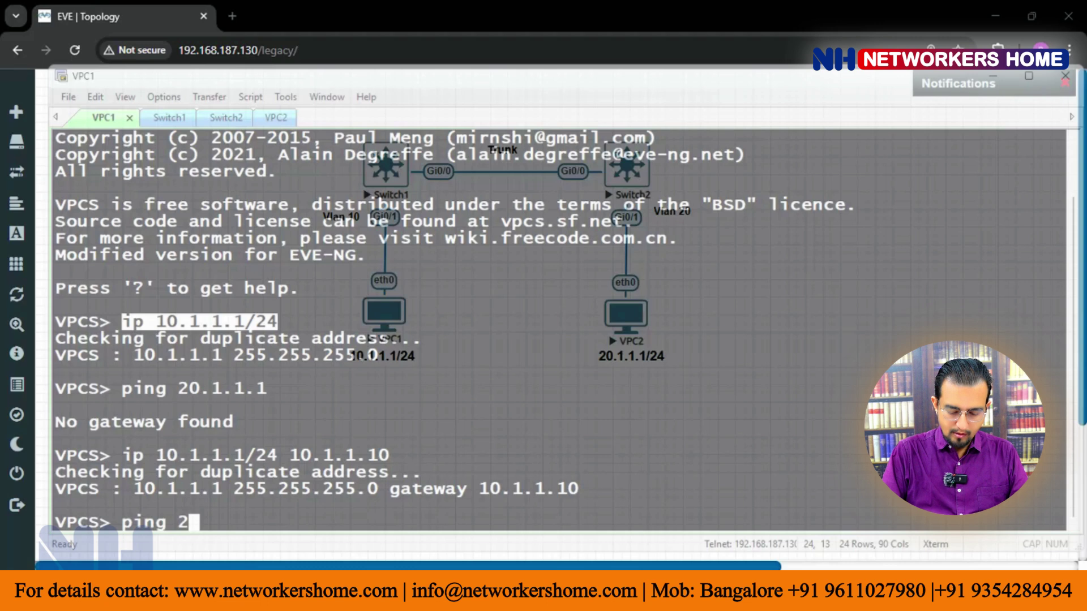
{"action": "type", "text": "0.1.1.1"}
{"action": "key", "text": "Return"}
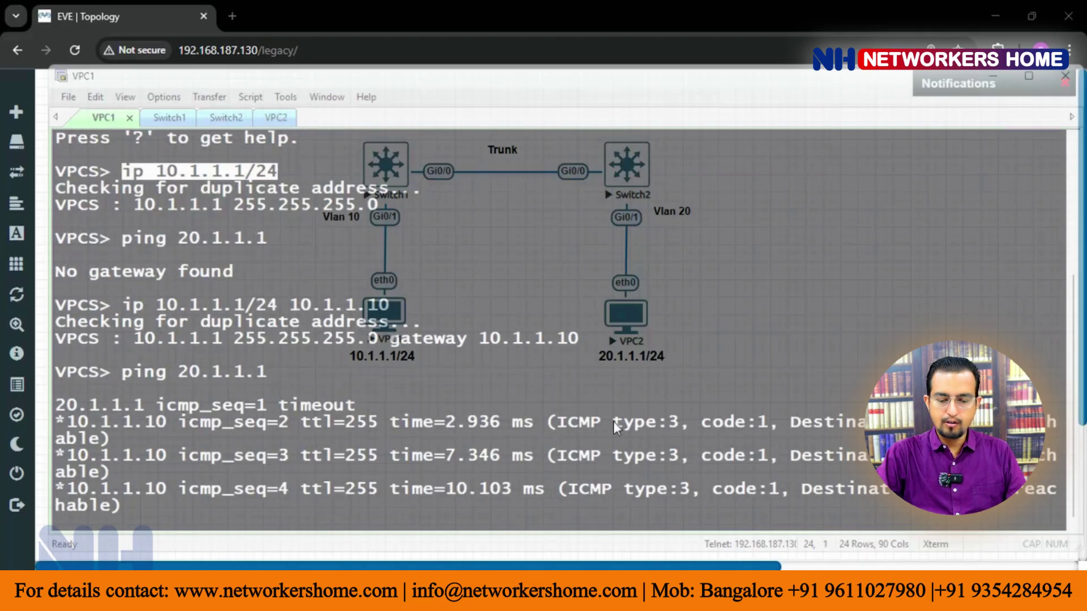
{"action": "left_click_drag", "start_coordinate": [566, 421], "coordinate": [982, 422]}
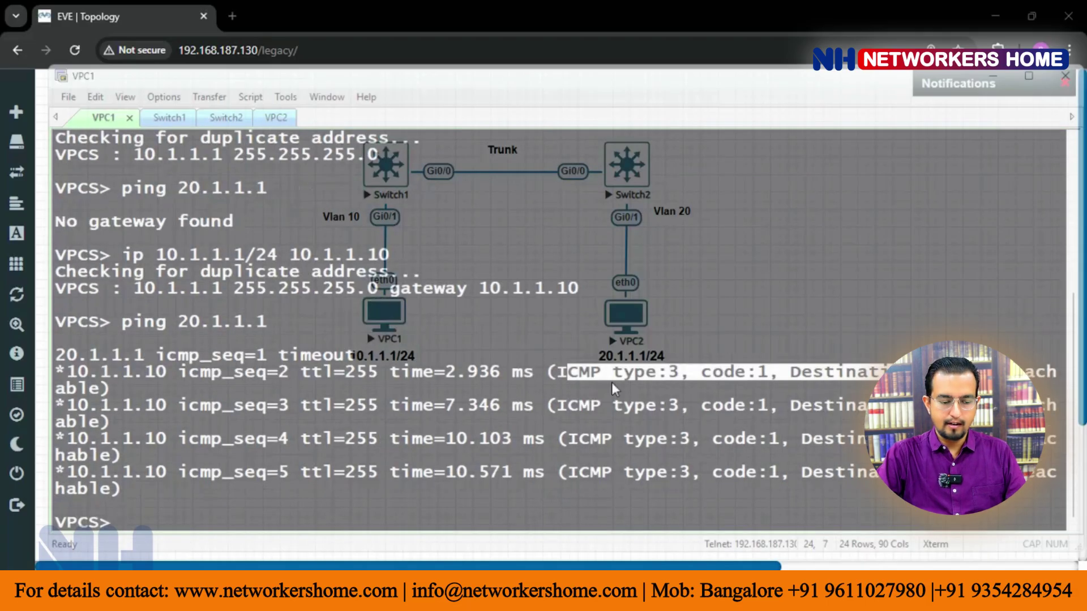
{"action": "key", "text": "Return"}
{"action": "key", "text": "Return"}
{"action": "key", "text": "Return"}
{"action": "key", "text": "Return"}
{"action": "key", "text": "Return"}
{"action": "key", "text": "Return"}
{"action": "key", "text": "Return"}
{"action": "key", "text": "Return"}
{"action": "key", "text": "Return"}
{"action": "key", "text": "Return"}
{"action": "key", "text": "Return"}
{"action": "key", "text": "Return"}
{"action": "key", "text": "Return"}
{"action": "key", "text": "Return"}
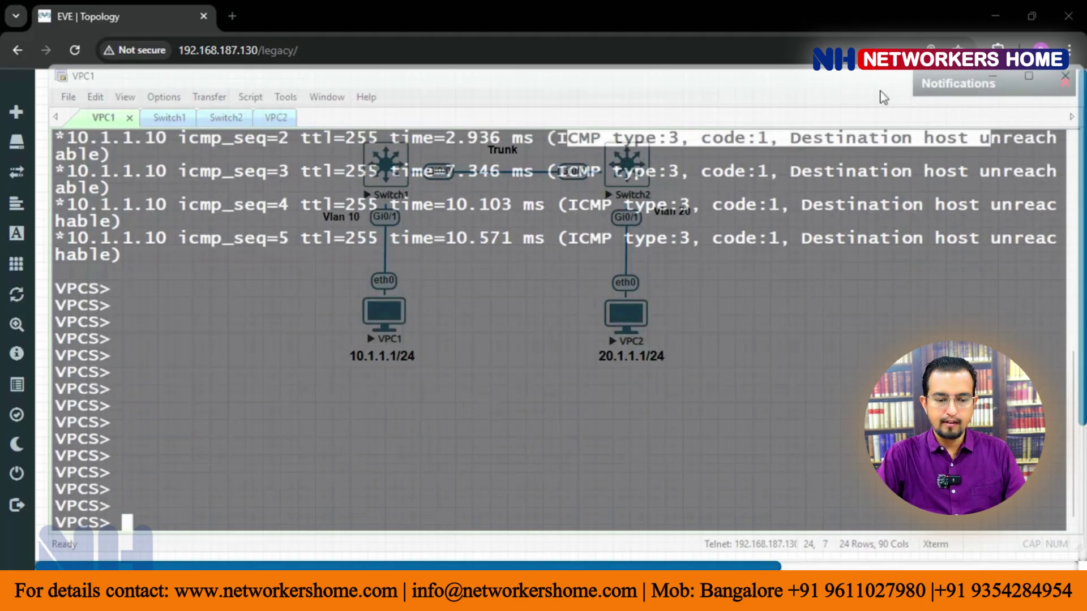
- Minimise the terminal window and add the text label "Vlan 30" above Switch1 in the EVE-NG topology
{"action": "left_click_drag", "start_coordinate": [496, 119], "coordinate": [478, 320]}
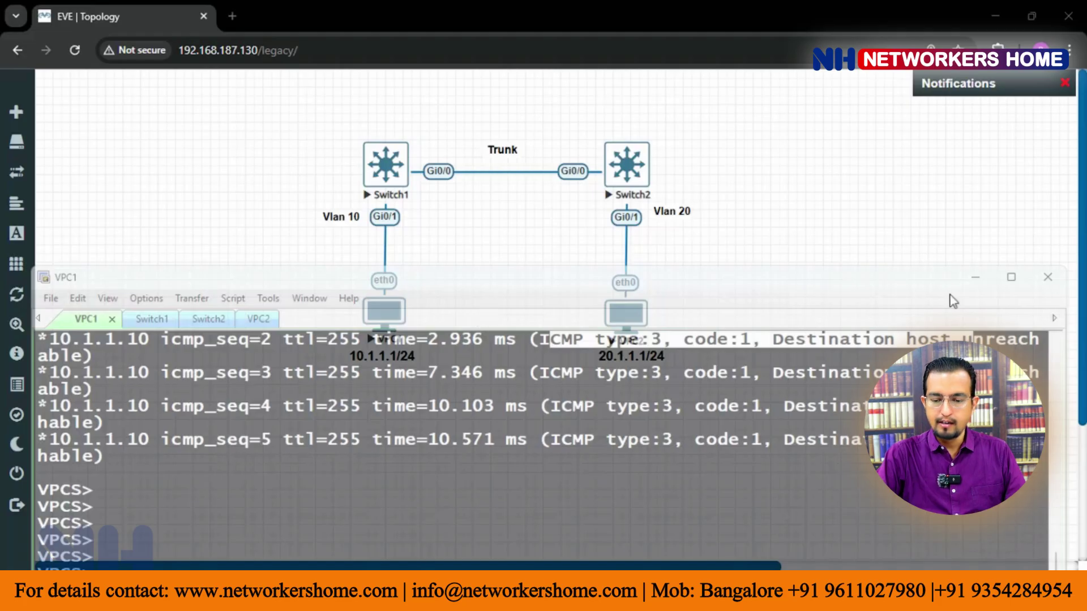
{"action": "left_click", "coordinate": [977, 280]}
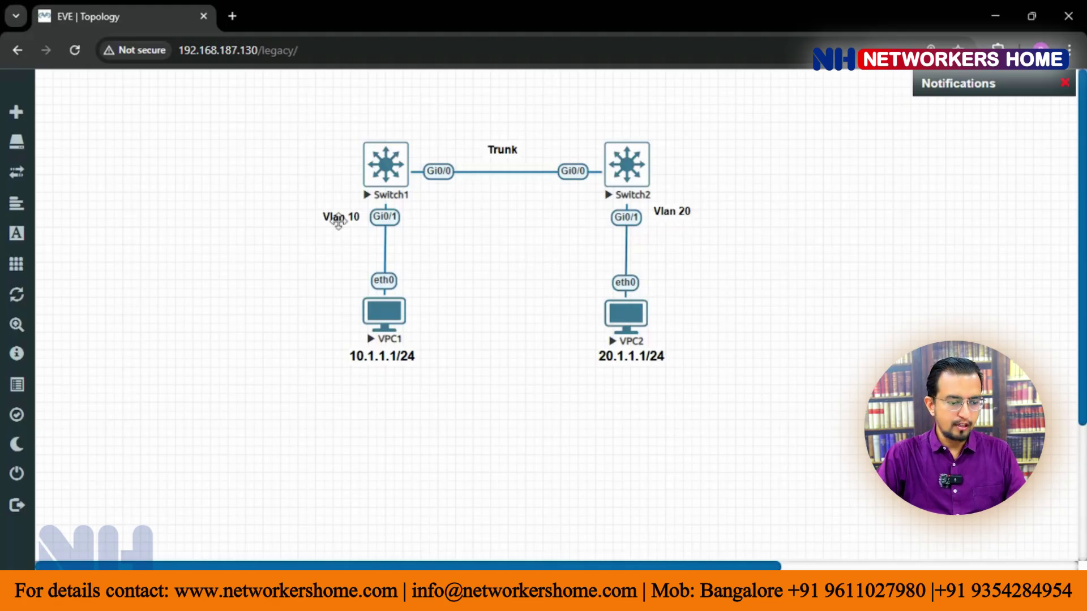
{"action": "right_click", "coordinate": [325, 116]}
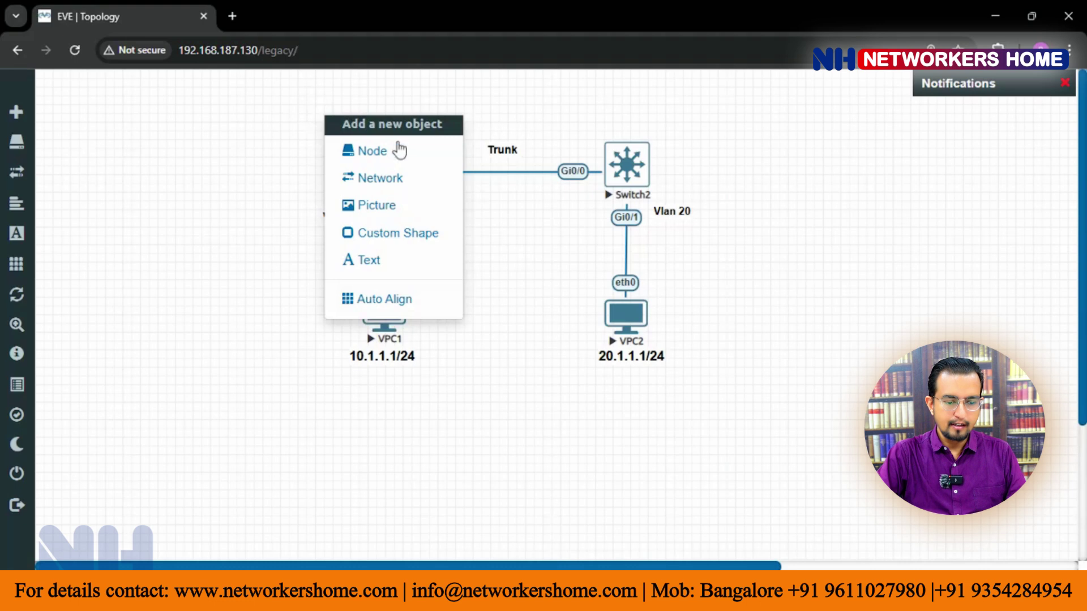
{"action": "left_click", "coordinate": [388, 267]}
{"action": "type", "text": "Vlan"}
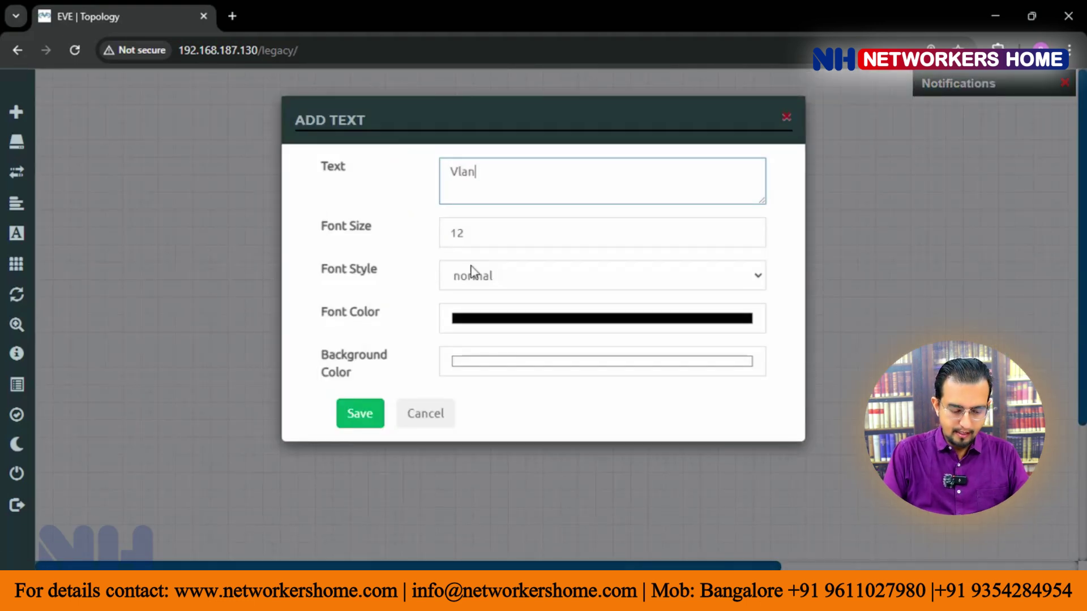
{"action": "type", "text": " 30"}
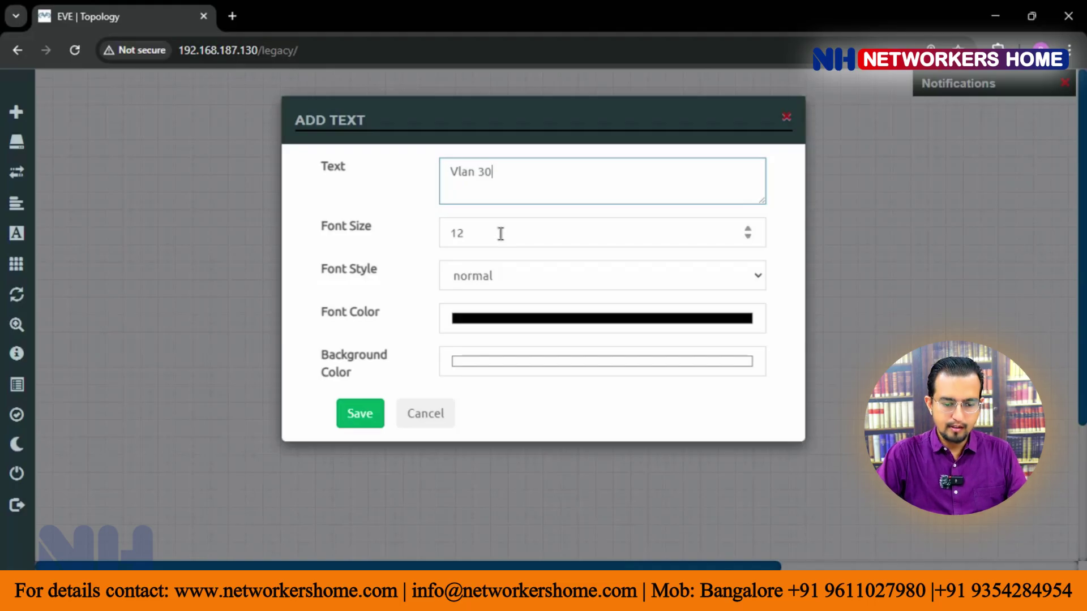
{"action": "left_click", "coordinate": [498, 276]}
{"action": "left_click", "coordinate": [481, 317]}
{"action": "left_click", "coordinate": [371, 416]}
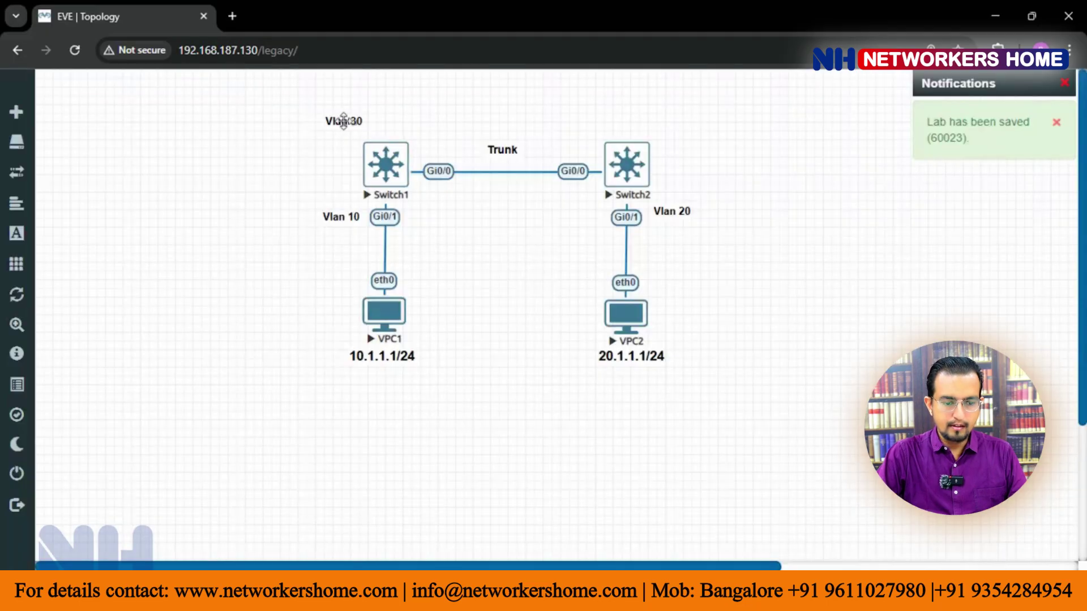
{"action": "left_click_drag", "start_coordinate": [344, 120], "coordinate": [387, 122]}
- Duplicate the "Vlan 30" label, place the copy above Switch2, and nudge the original closer to Switch1
{"action": "right_click", "coordinate": [388, 122]}
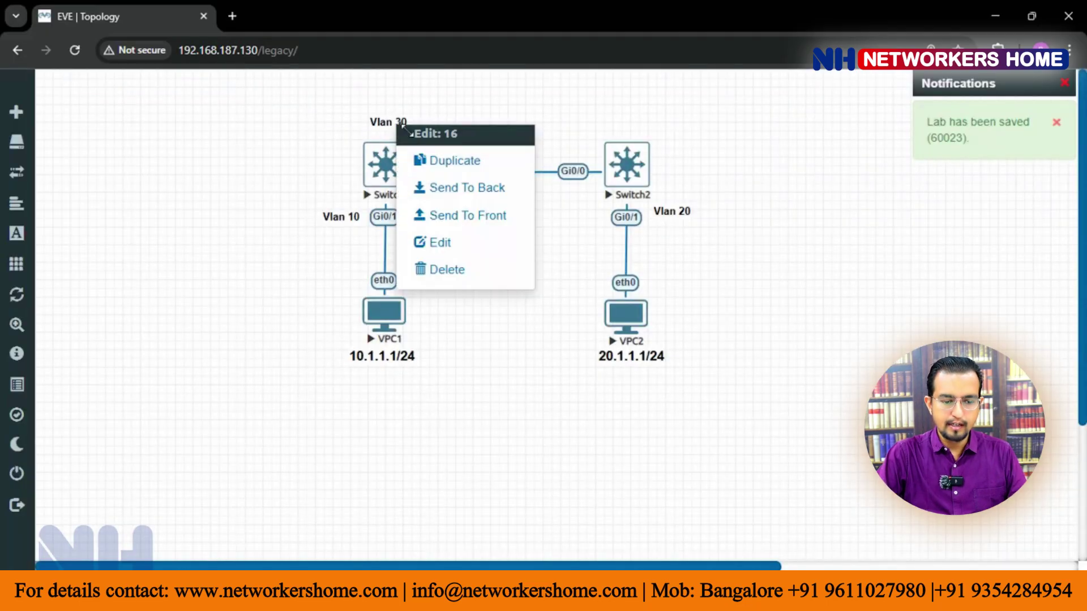
{"action": "left_click", "coordinate": [461, 163]}
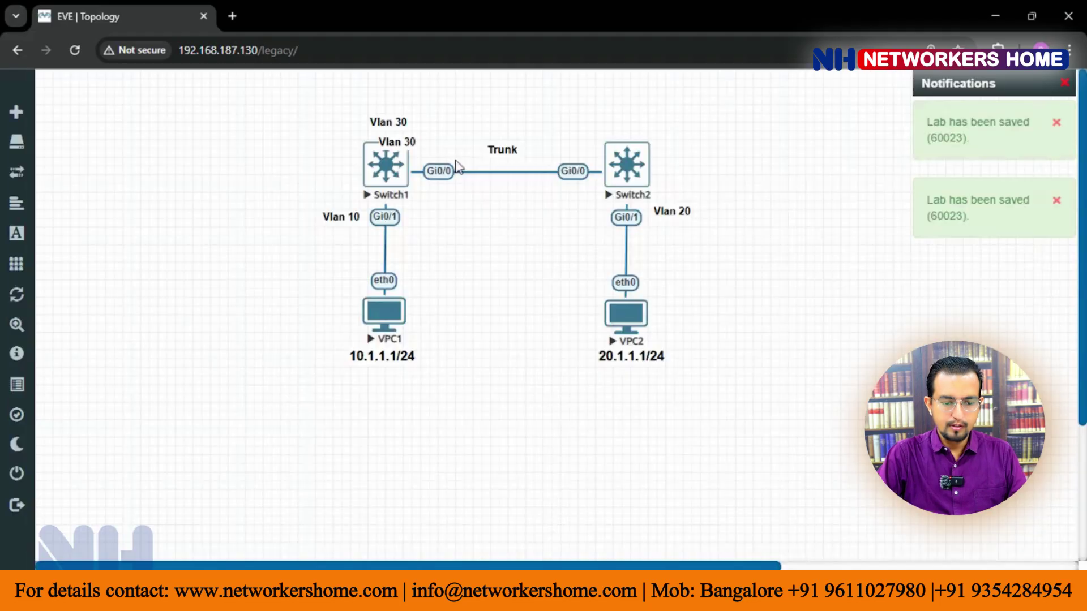
{"action": "left_click_drag", "start_coordinate": [390, 134], "coordinate": [617, 110]}
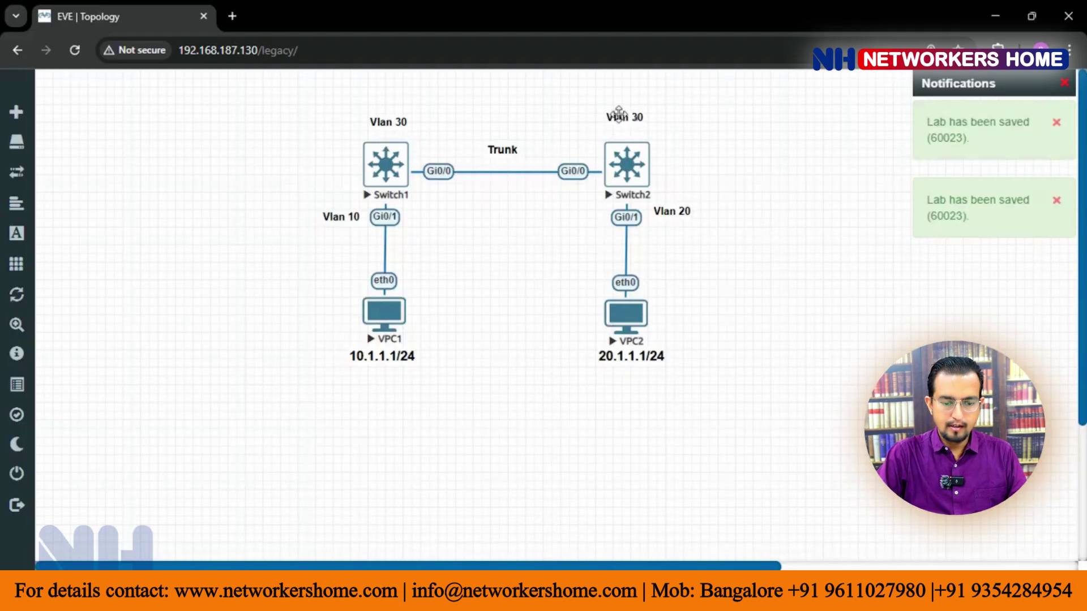
{"action": "left_click_drag", "start_coordinate": [379, 116], "coordinate": [379, 121]}
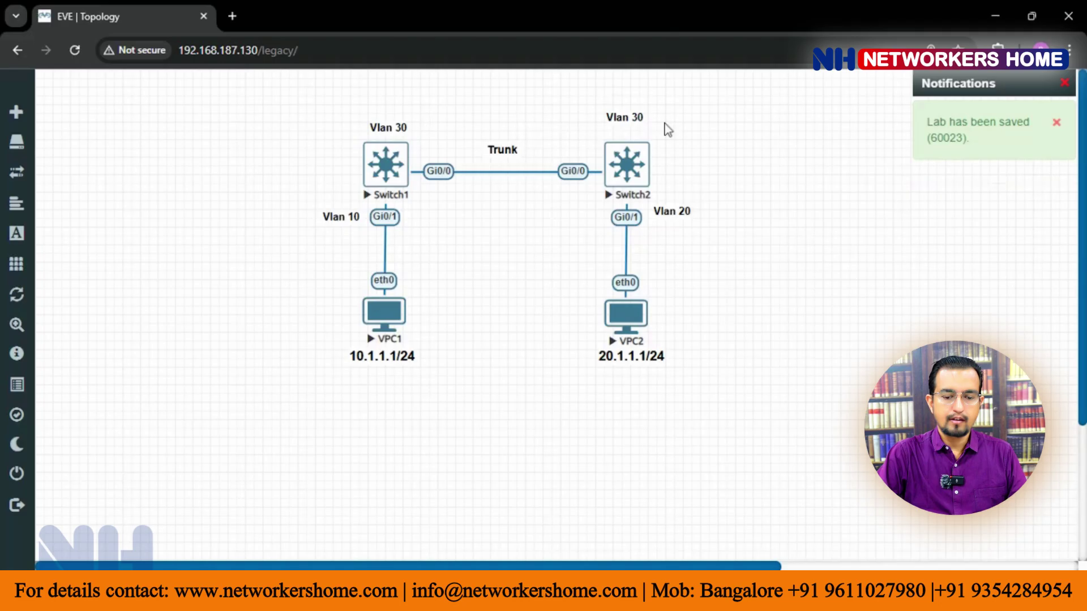
- Lower the "Vlan 30" label above Switch2 slightly and move the Switch2 node up a little toward it
{"action": "left_click_drag", "start_coordinate": [621, 115], "coordinate": [621, 117]}
{"action": "left_click_drag", "start_coordinate": [627, 155], "coordinate": [625, 150]}
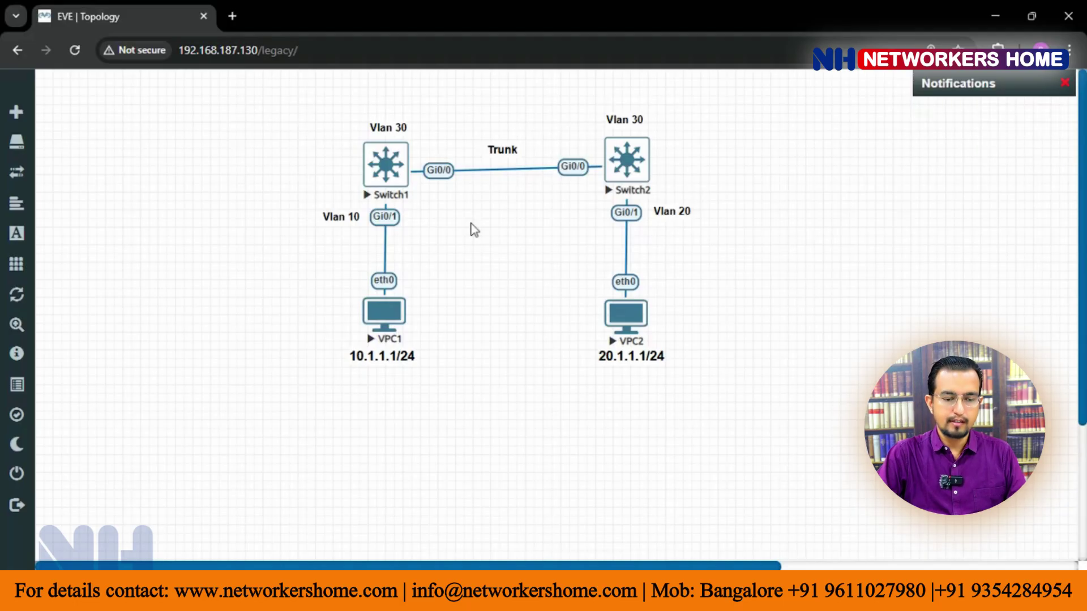
- Switch to the terminal window, create VLAN 30 in Switch1's console, and leave VLAN configuration mode
{"action": "key", "text": "alt+Tab"}
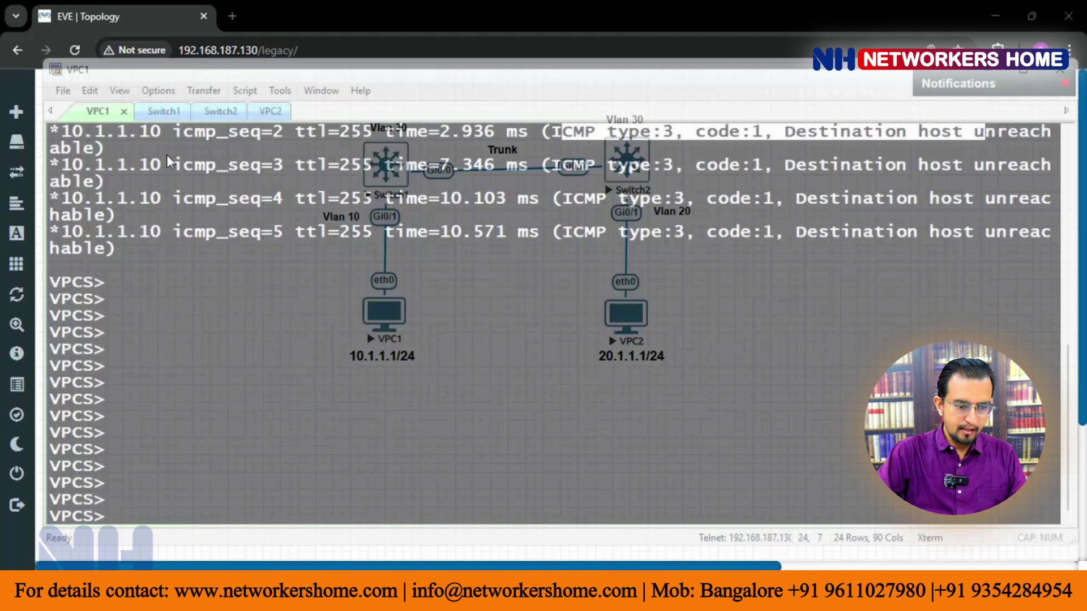
{"action": "left_click", "coordinate": [158, 111]}
{"action": "key", "text": "Return"}
{"action": "key", "text": "Return"}
{"action": "key", "text": "Return"}
{"action": "key", "text": "Return"}
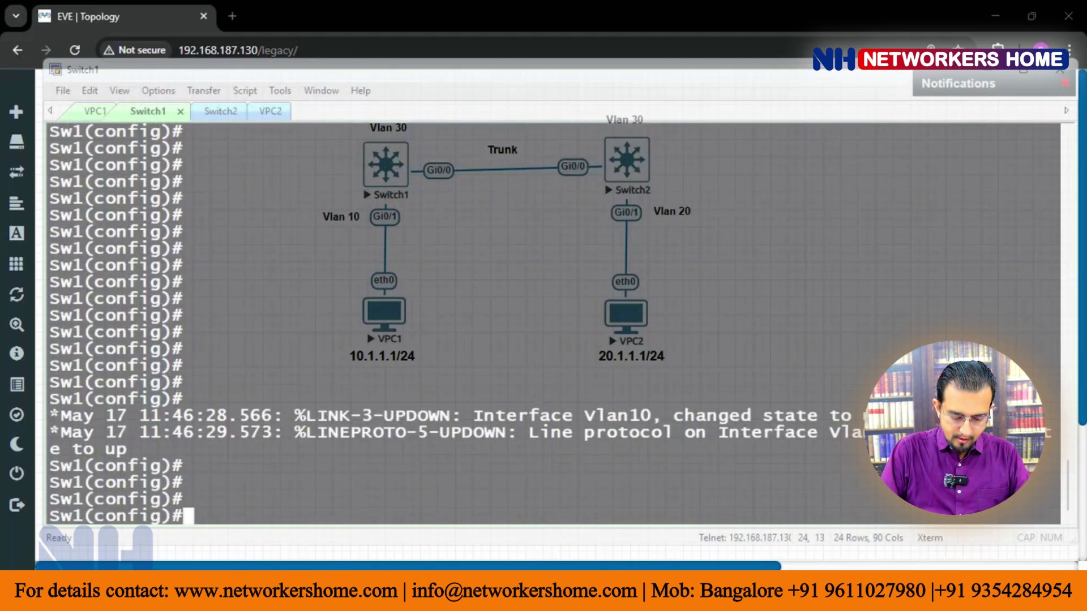
{"action": "type", "text": "vlan 30"}
{"action": "key", "text": "Return"}
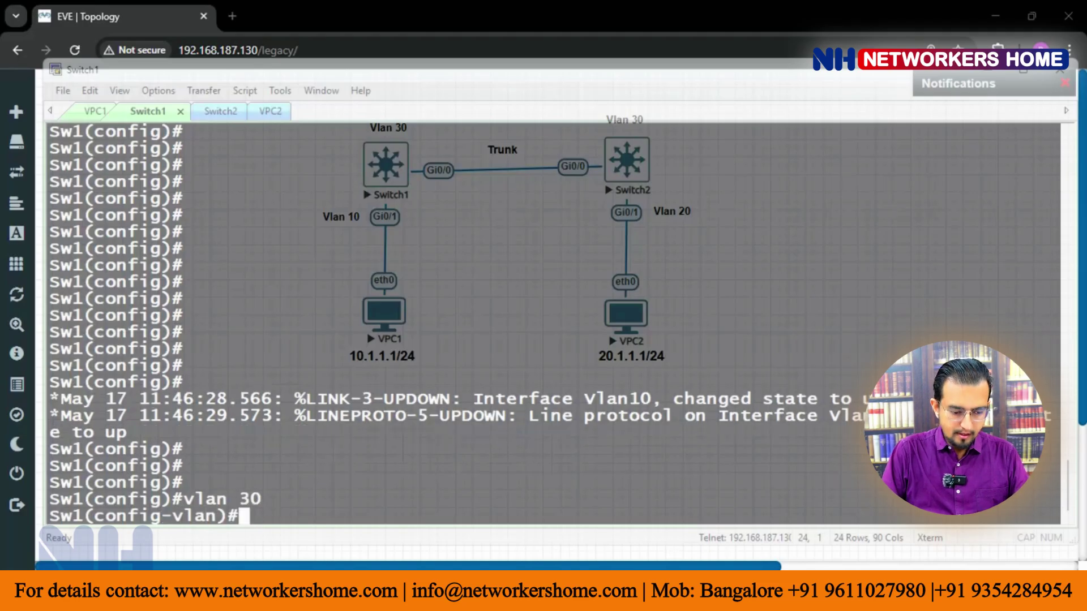
{"action": "type", "text": "exit"}
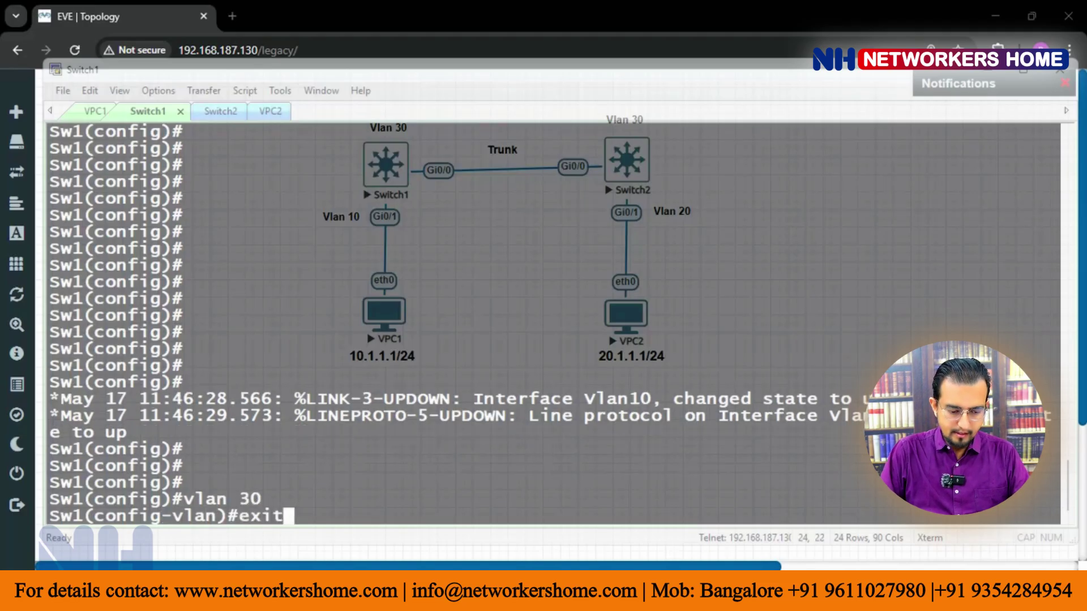
{"action": "key", "text": "Return"}
- Assign IP address 30.1.1.1 with mask 255.255.255.0 to Switch1's VLAN 30 interface and enable it with no shut
{"action": "type", "text": "int v"}
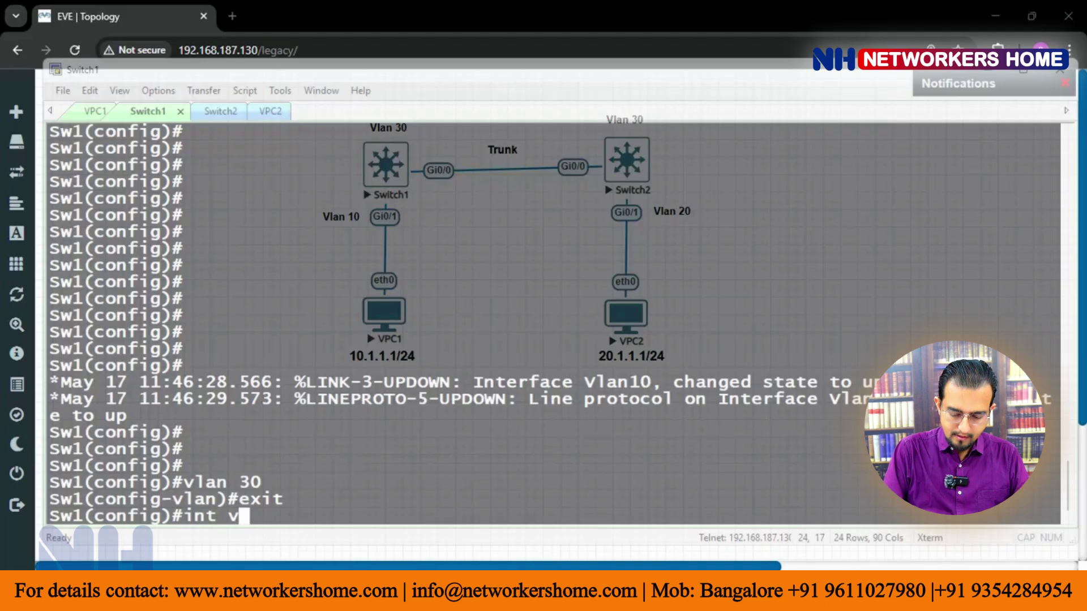
{"action": "type", "text": "lan 30"}
{"action": "key", "text": "Return"}
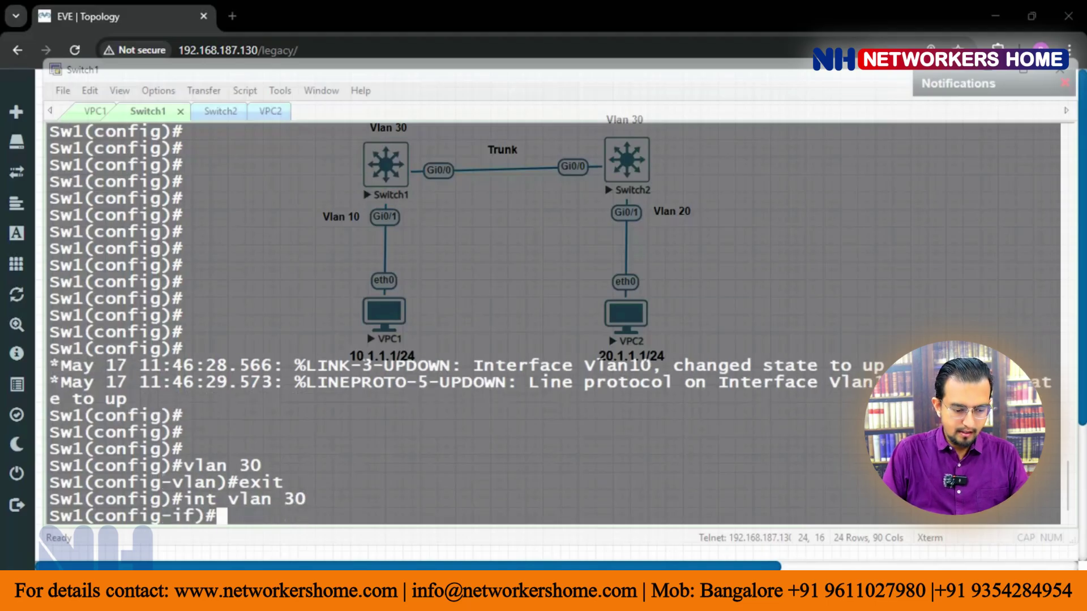
{"action": "type", "text": "ip add"}
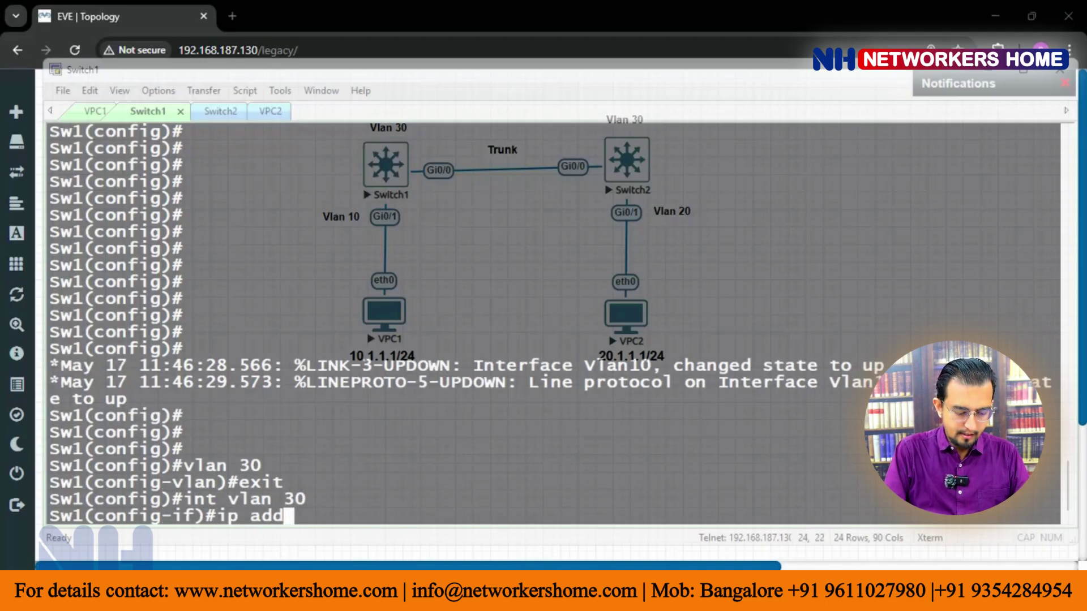
{"action": "type", "text": " 30.1.1.1 255."}
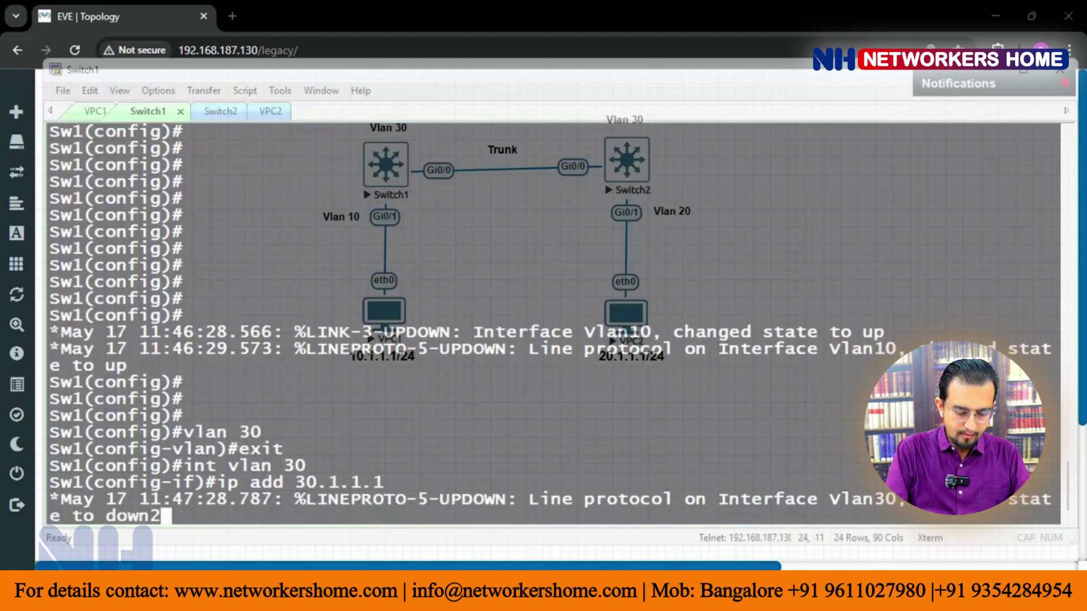
{"action": "key", "text": "Return"}
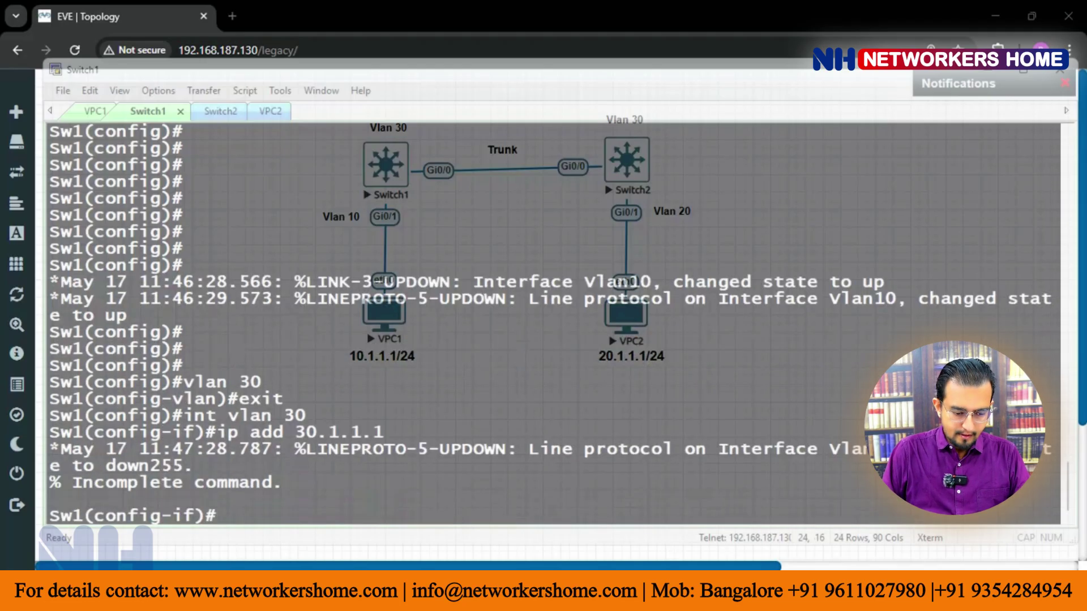
{"action": "type", "text": "255.255.0"}
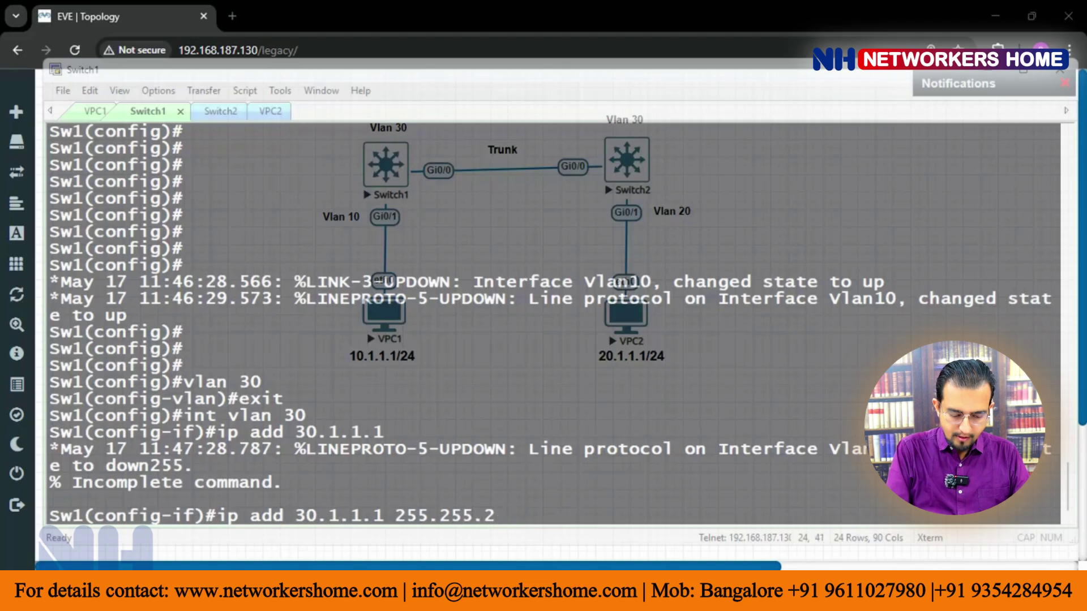
{"action": "key", "text": "Return"}
{"action": "type", "text": "no shut"}
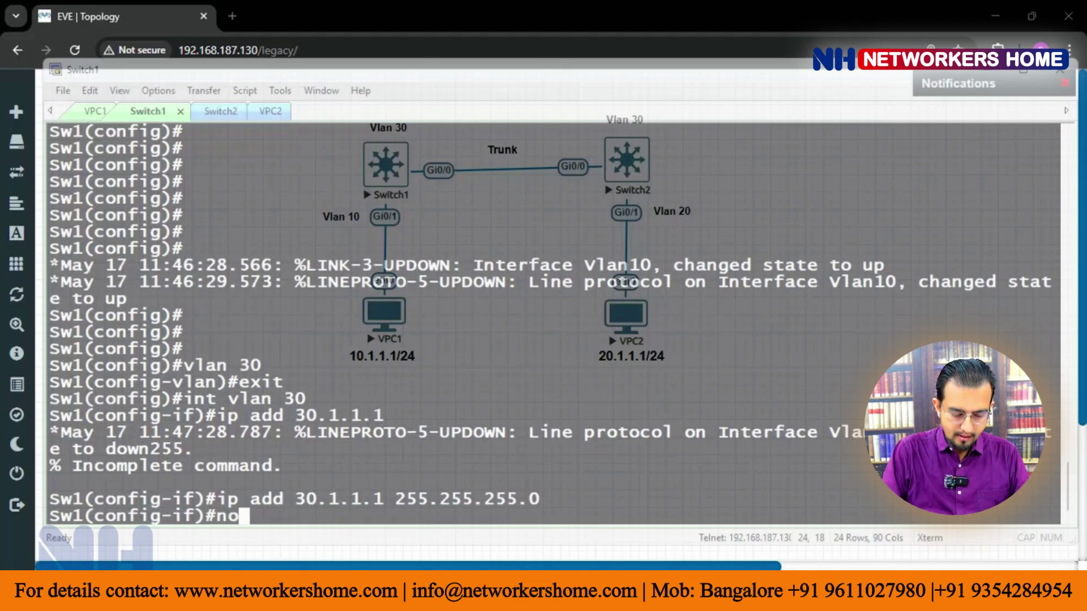
{"action": "key", "text": "Return"}
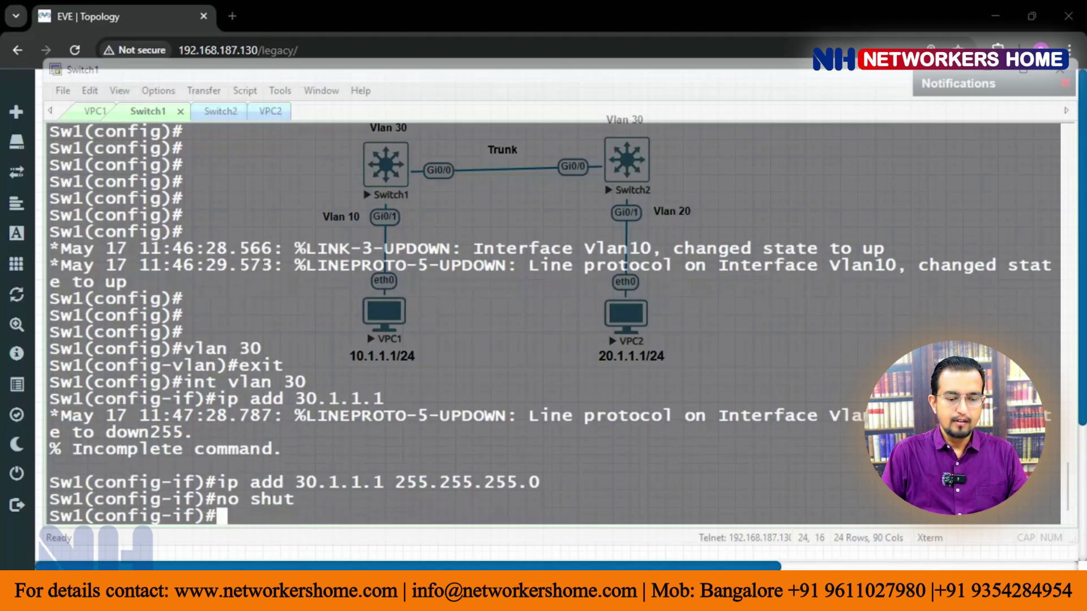
- In the Switch2 console, leave interface configuration mode, create VLAN 30, and exit back to global configuration
{"action": "key", "text": "ctrl+Tab"}
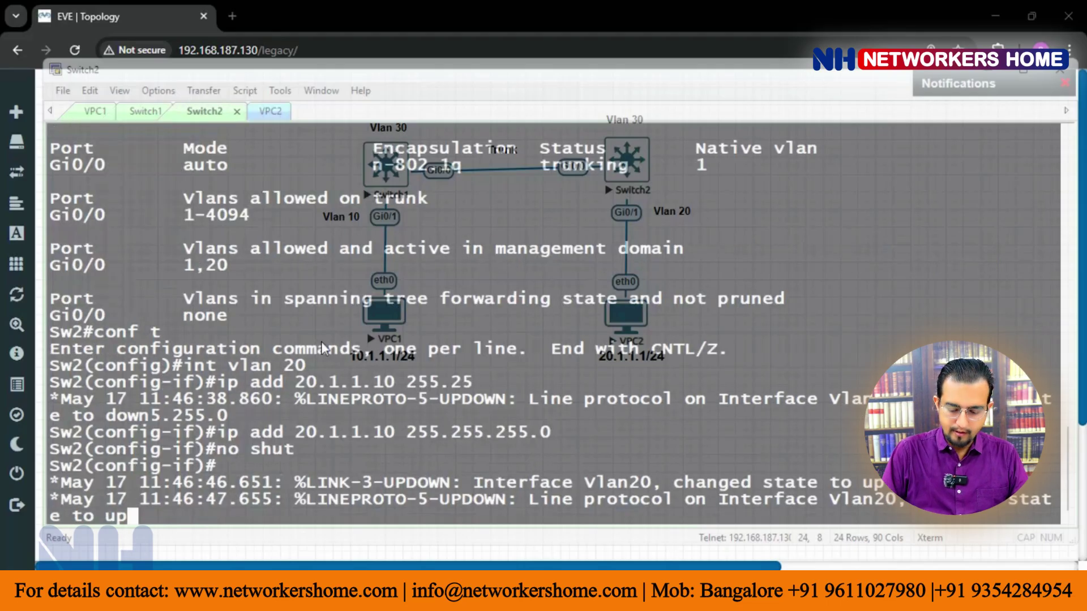
{"action": "key", "text": "Return"}
{"action": "key", "text": "Return"}
{"action": "key", "text": "Return"}
{"action": "type", "text": "exit"}
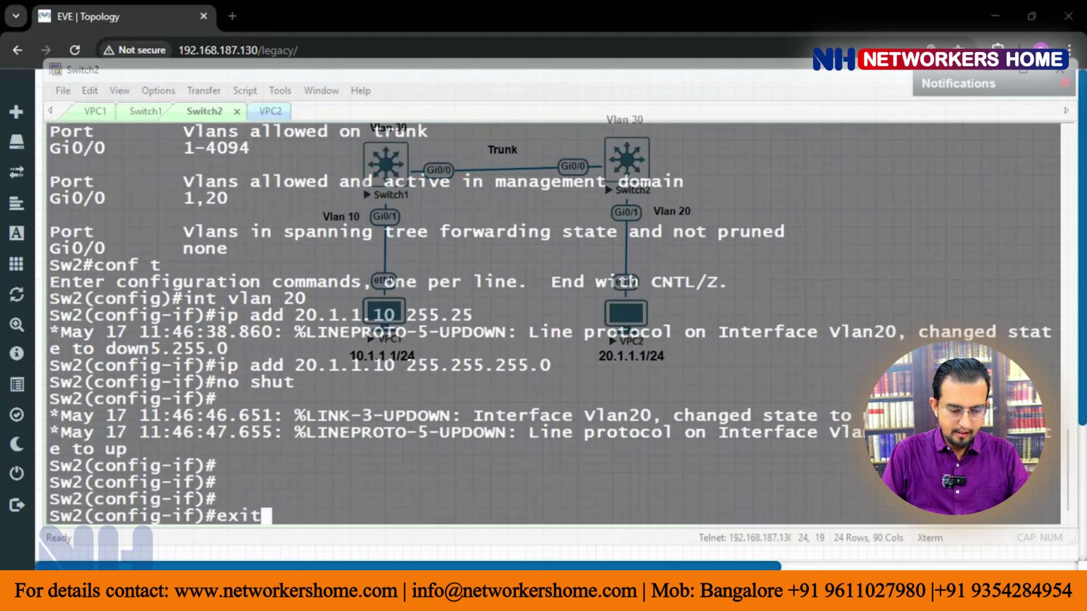
{"action": "key", "text": "Return"}
{"action": "type", "text": "v"}
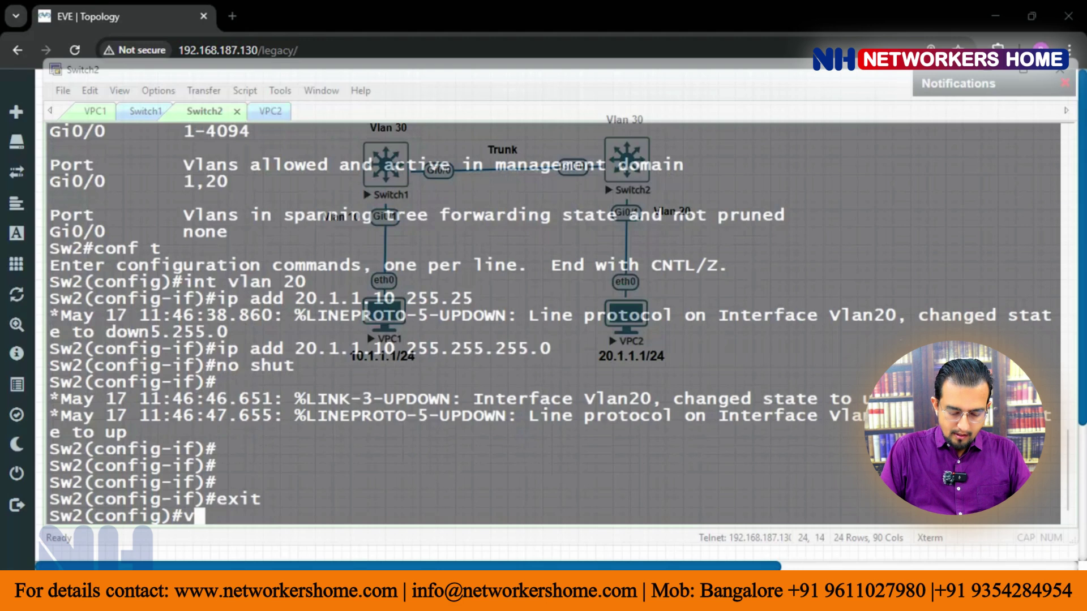
{"action": "type", "text": "lan 30"}
{"action": "key", "text": "Return"}
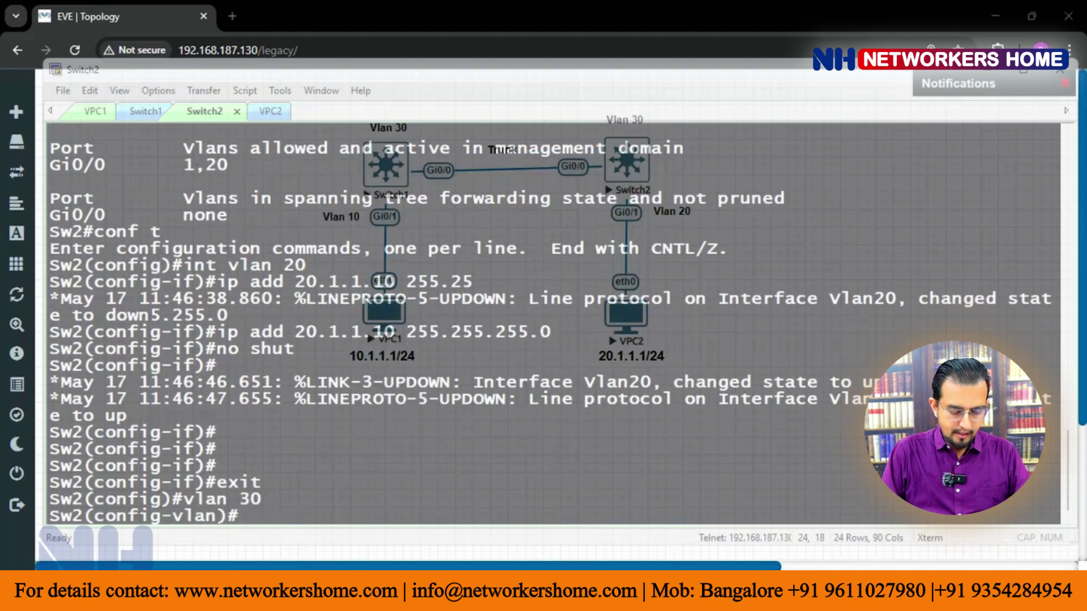
{"action": "type", "text": "exit"}
{"action": "key", "text": "Return"}
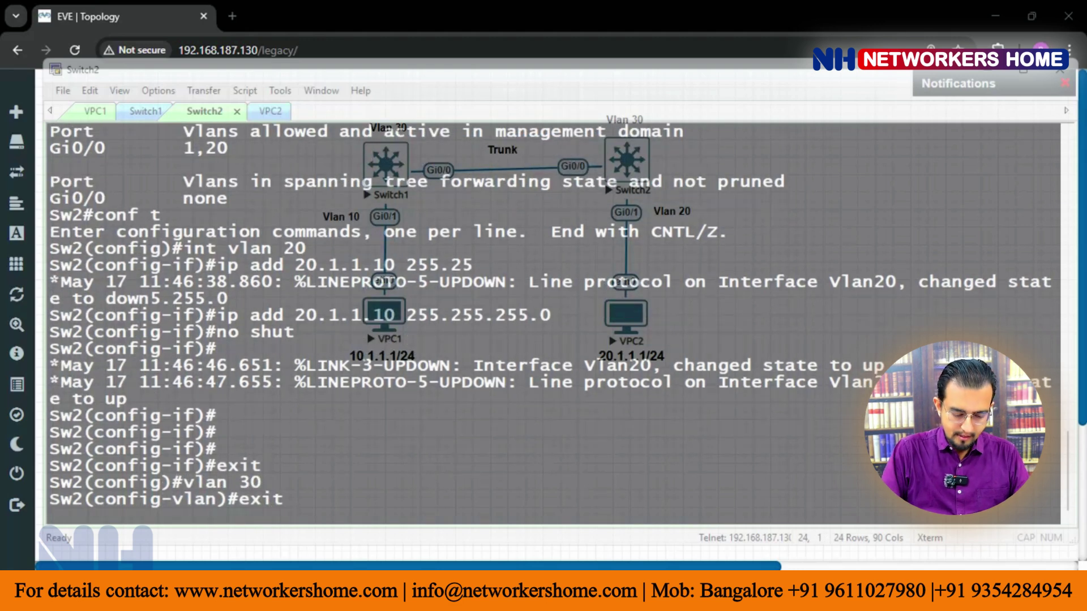
- Assign IP address 30.1.1.2 with mask 255.255.255.0 to Switch2's VLAN 30 interface and enable it with no shut
{"action": "type", "text": "int vlan 30"}
{"action": "key", "text": "Return"}
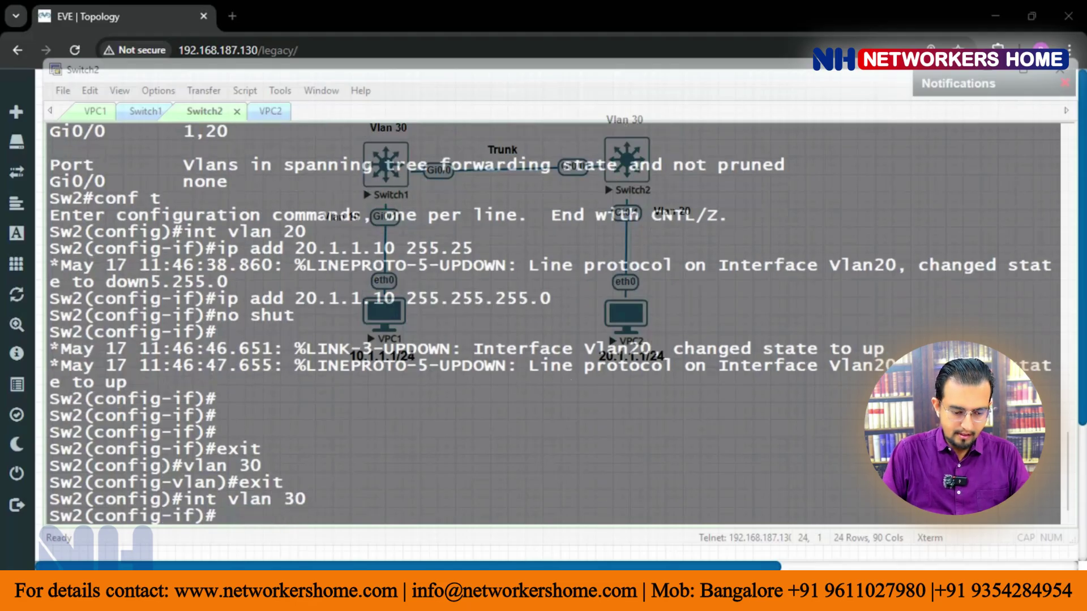
{"action": "type", "text": "ip add 30."}
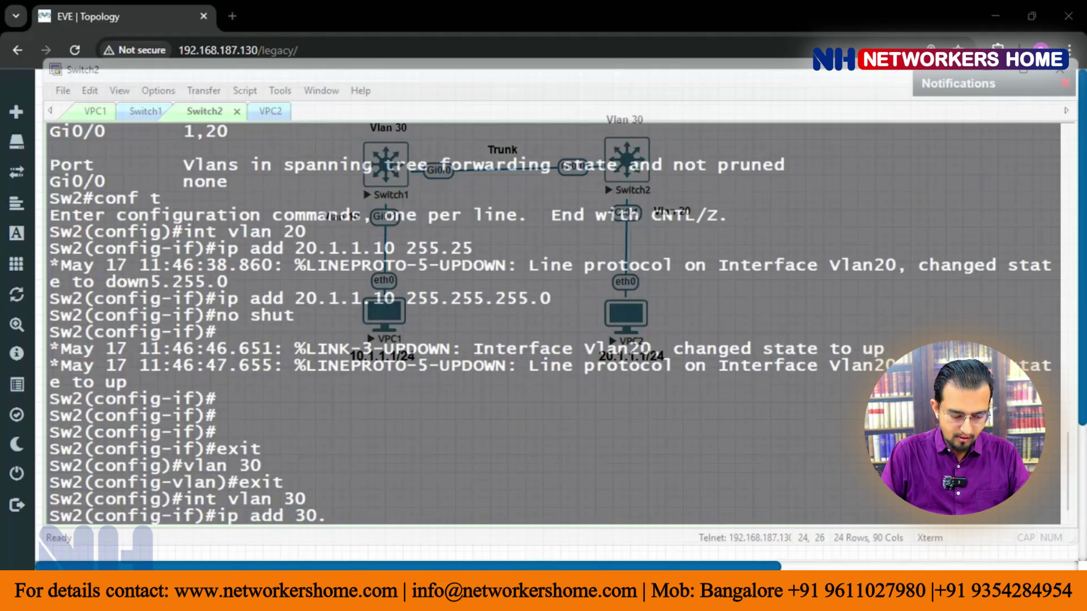
{"action": "type", "text": "1.1.2 255.25"}
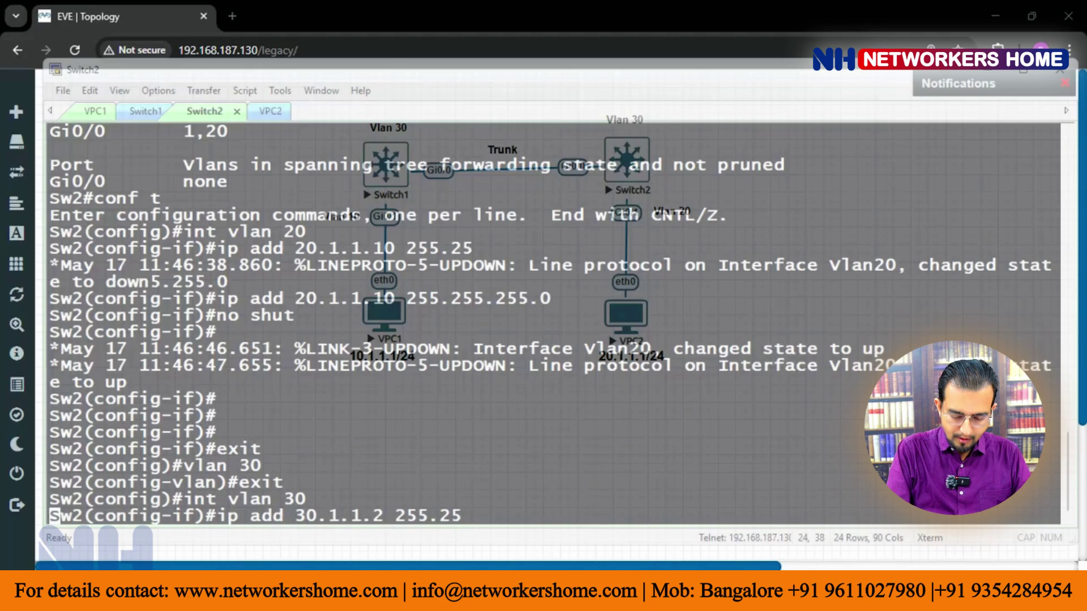
{"action": "type", "text": "5.255.0"}
{"action": "key", "text": "Return"}
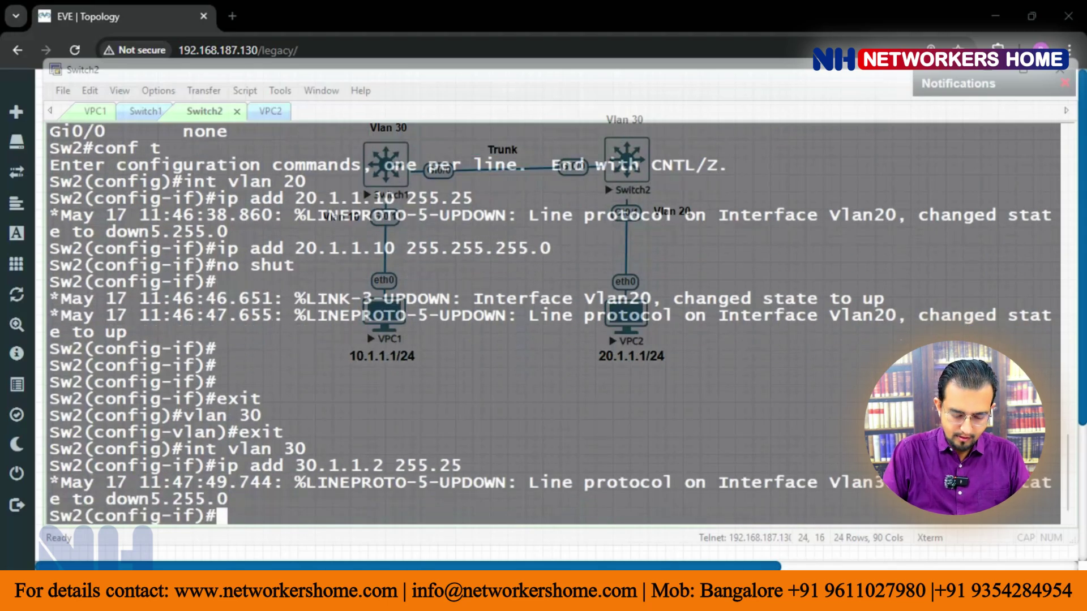
{"action": "type", "text": "no shut"}
{"action": "key", "text": "Return"}
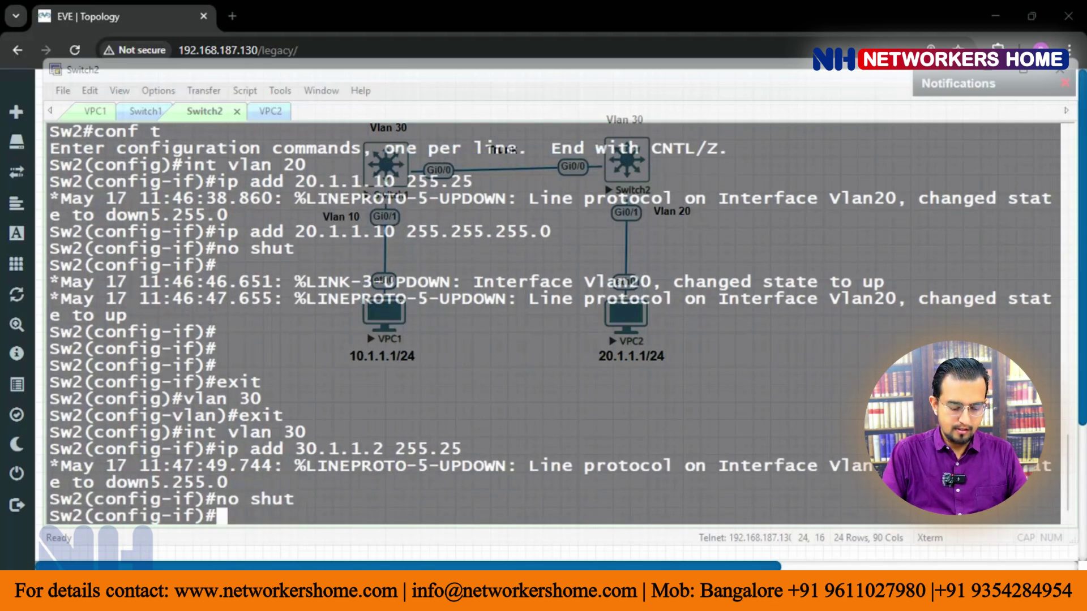
{"action": "key", "text": "ctrl+z"}
{"action": "key", "text": "Return"}
{"action": "key", "text": "Return"}
- Return to the Switch1 console, exit interface configuration mode, and clear the view with fresh global configuration prompts
{"action": "left_click", "coordinate": [146, 111]}
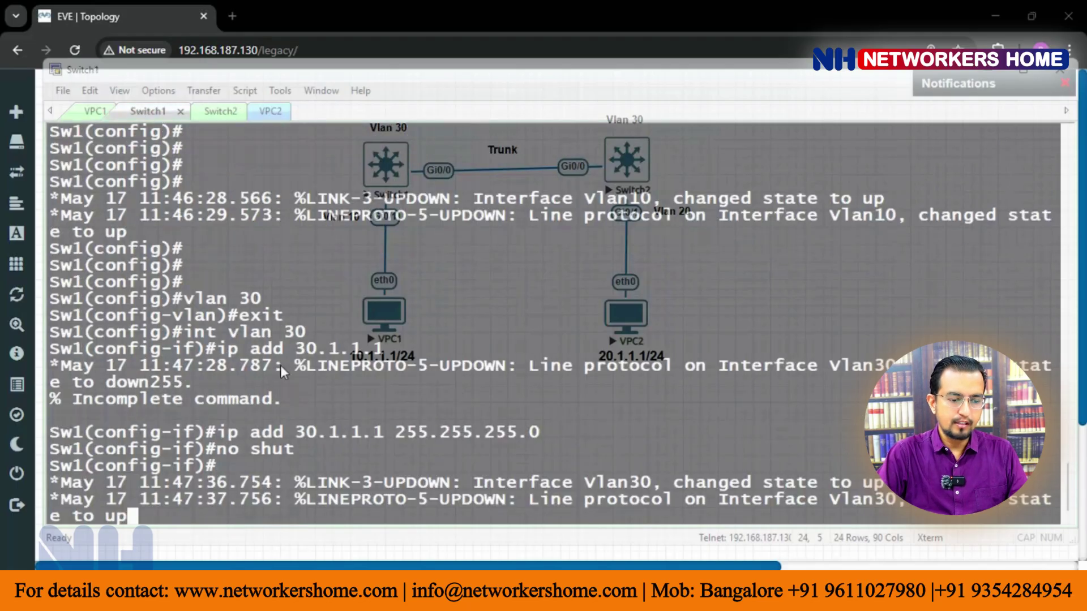
{"action": "key", "text": "Return"}
{"action": "key", "text": "Return"}
{"action": "key", "text": "Return"}
{"action": "key", "text": "Return"}
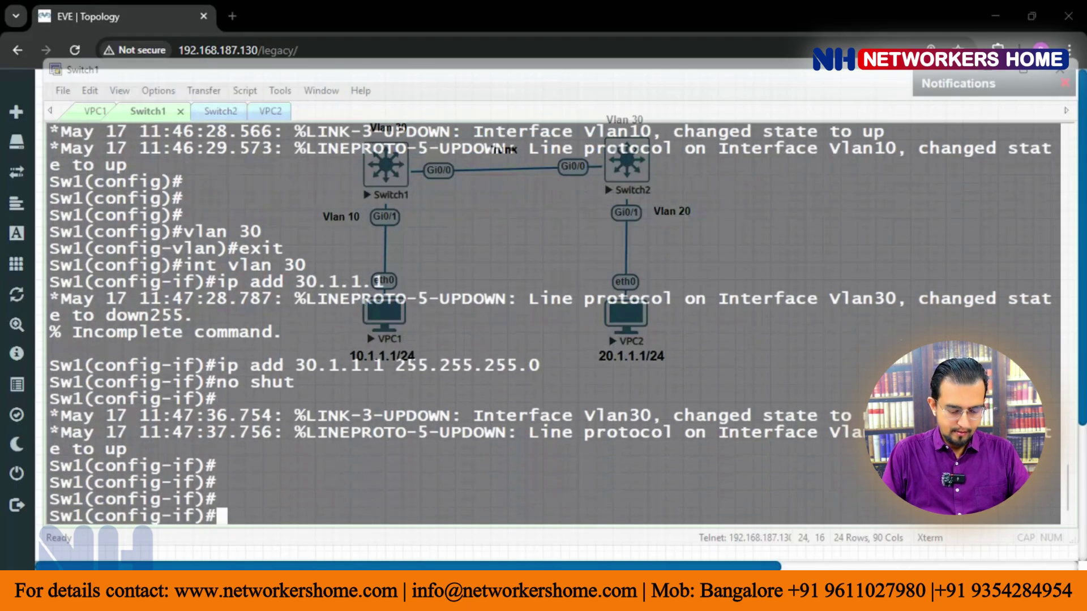
{"action": "type", "text": "exit"}
{"action": "key", "text": "Return"}
{"action": "key", "text": "Return"}
{"action": "key", "text": "Return"}
{"action": "key", "text": "Return"}
{"action": "key", "text": "Return"}
{"action": "key", "text": "Return"}
{"action": "key", "text": "Return"}
{"action": "key", "text": "Return"}
{"action": "key", "text": "Return"}
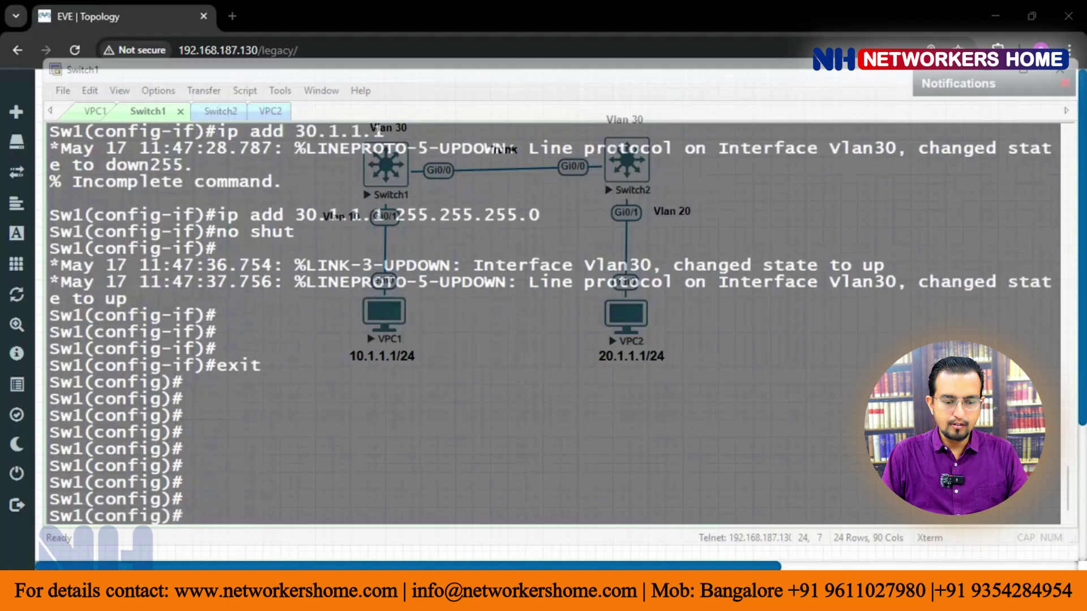
{"action": "key", "text": "Return"}
{"action": "key", "text": "Return"}
{"action": "key", "text": "Return"}
{"action": "key", "text": "Return"}
{"action": "key", "text": "Return"}
{"action": "key", "text": "Return"}
{"action": "key", "text": "Return"}
{"action": "key", "text": "Return"}
{"action": "key", "text": "Return"}
{"action": "key", "text": "Return"}
{"action": "key", "text": "Return"}
{"action": "key", "text": "Return"}
{"action": "key", "text": "Return"}
{"action": "key", "text": "Return"}
{"action": "key", "text": "Return"}
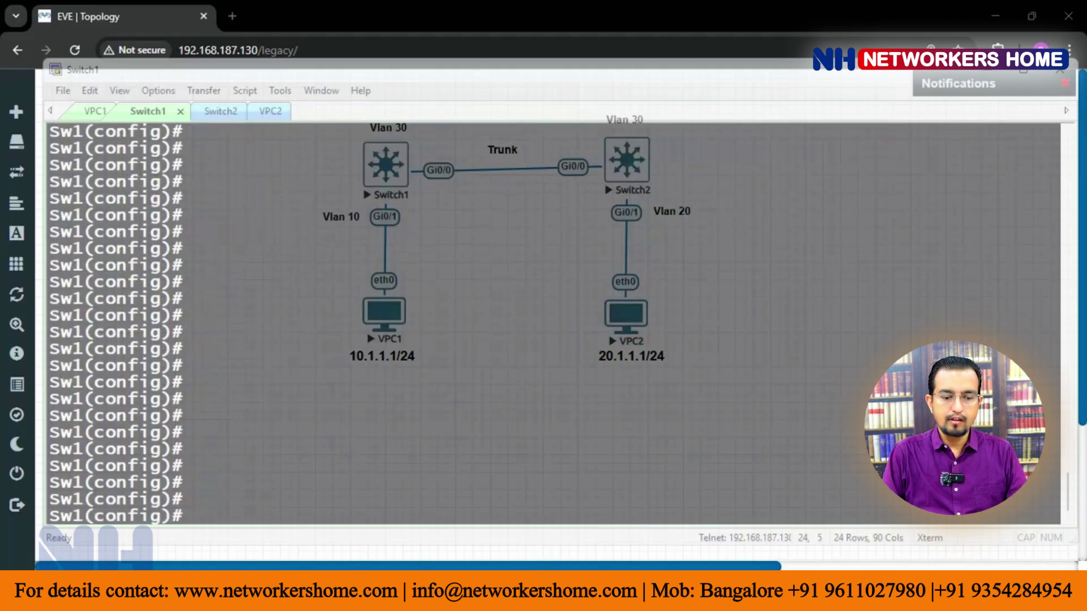
{"action": "key", "text": "Return"}
{"action": "key", "text": "Return"}
{"action": "key", "text": "Return"}
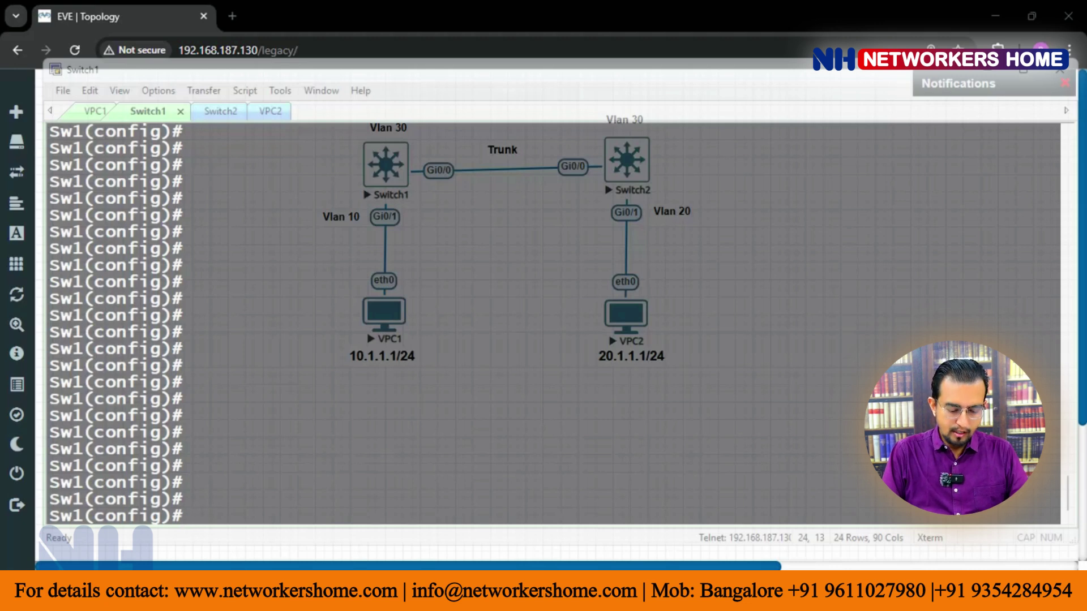
- Start the EIGRP 100 routing process on Switch1
{"action": "type", "text": "rout"}
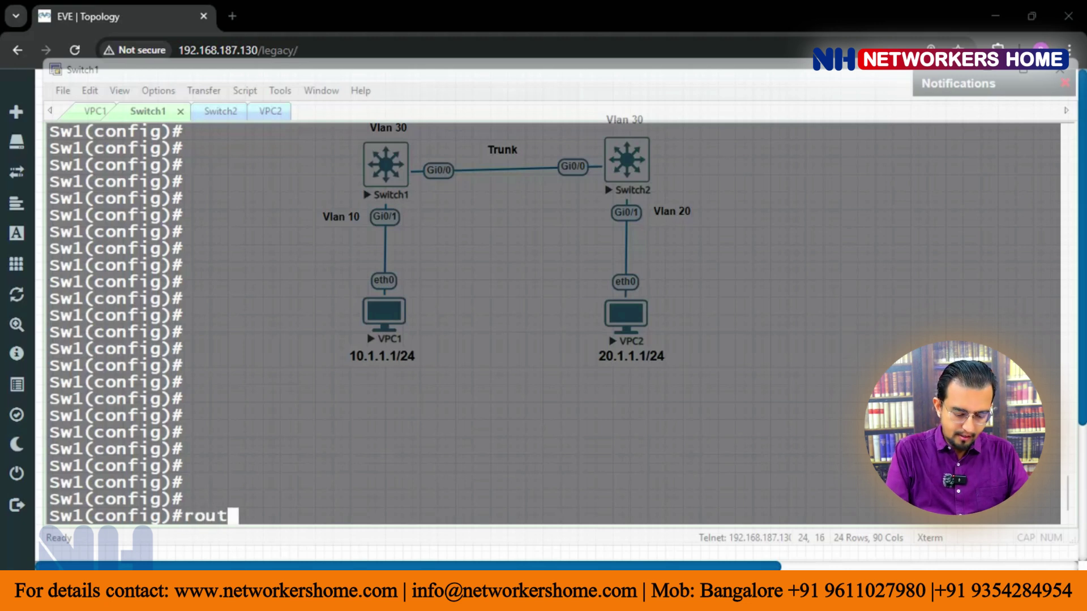
{"action": "type", "text": "er eigrp 100"}
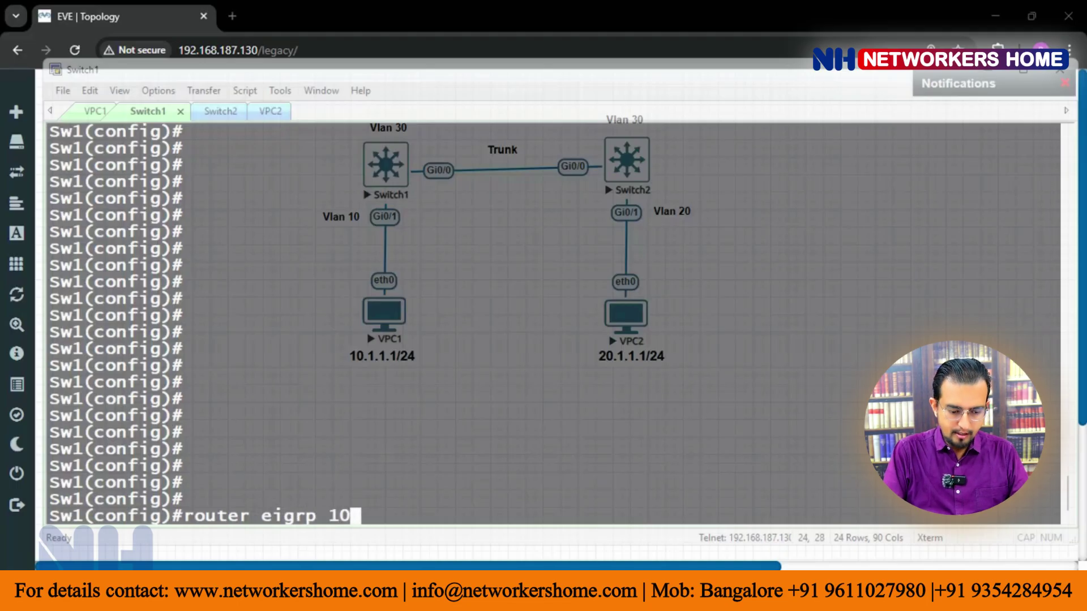
{"action": "key", "text": "Return"}
- Add network 0.0.0.0 with wildcard mask 0.0.0.0 to Switch1's EIGRP 100 process
{"action": "type", "text": "ney"}
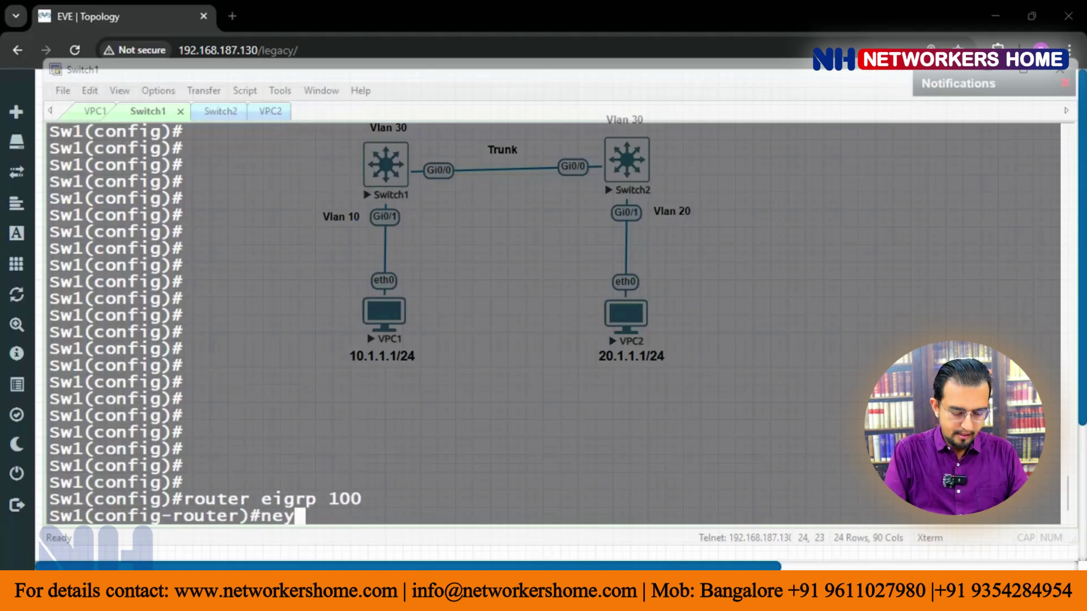
{"action": "type", "text": "trwo"}
{"action": "key", "text": "Tab"}
{"action": "key", "text": "BackSpace"}
{"action": "key", "text": "BackSpace"}
{"action": "key", "text": "BackSpace"}
{"action": "key", "text": "BackSpace"}
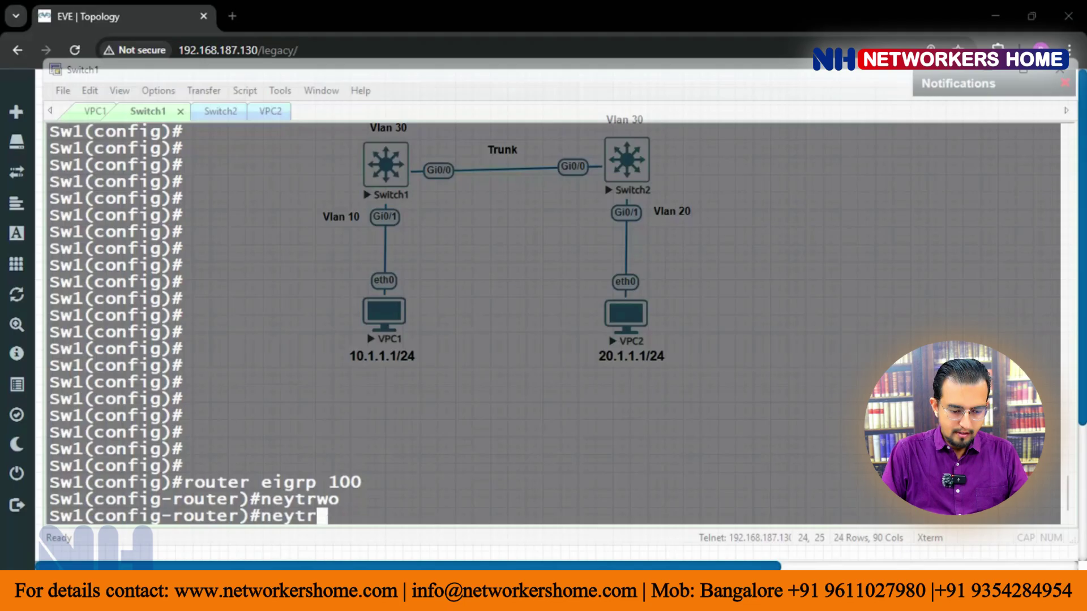
{"action": "type", "text": "tw"}
{"action": "key", "text": "Tab"}
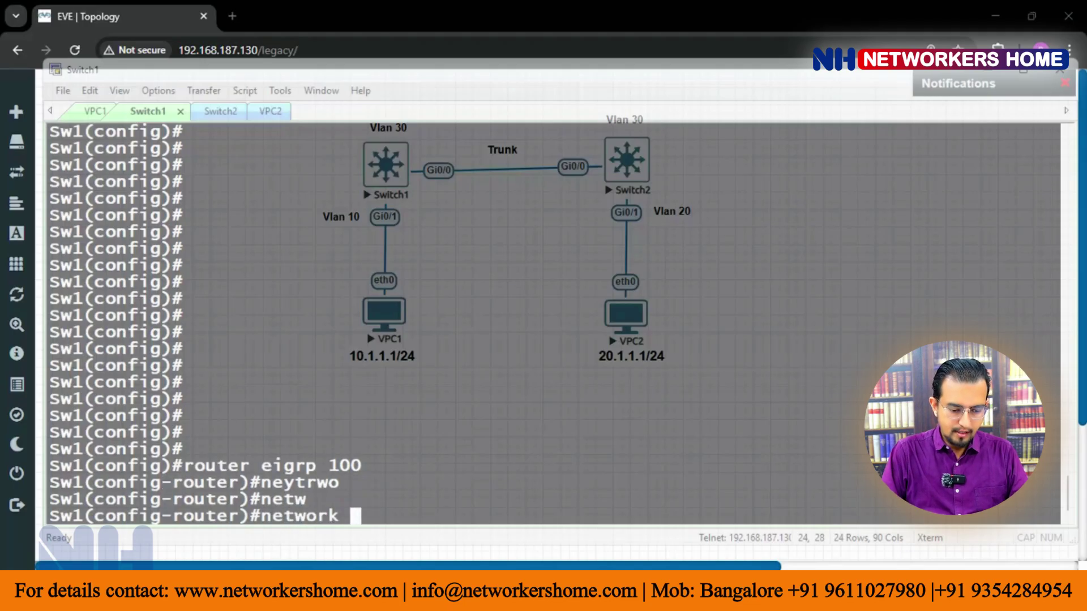
{"action": "type", "text": "0.0.0.0 "}
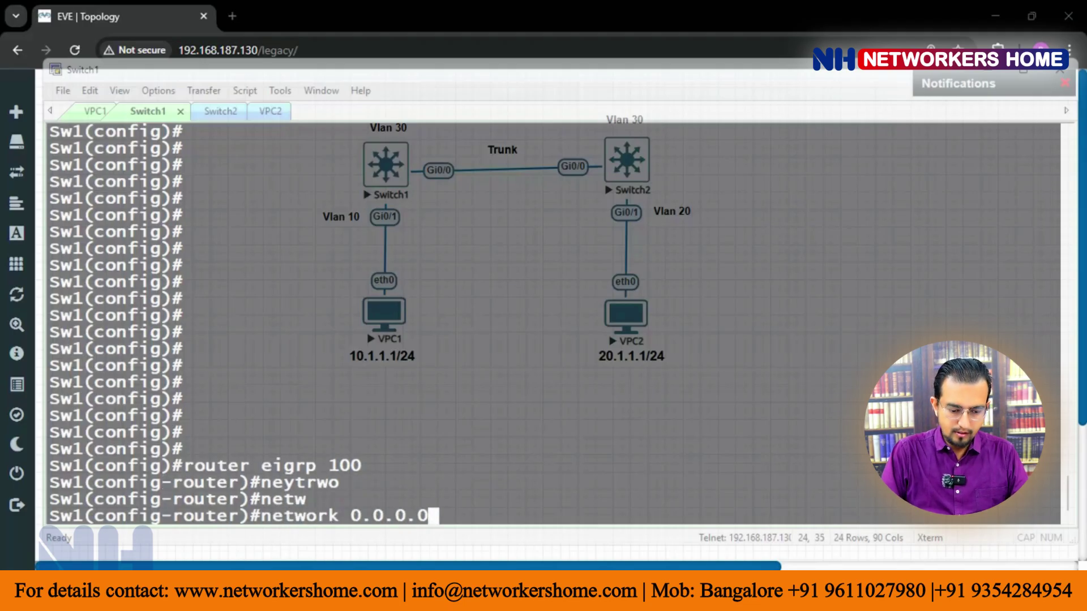
{"action": "type", "text": "0.0.0.0 "}
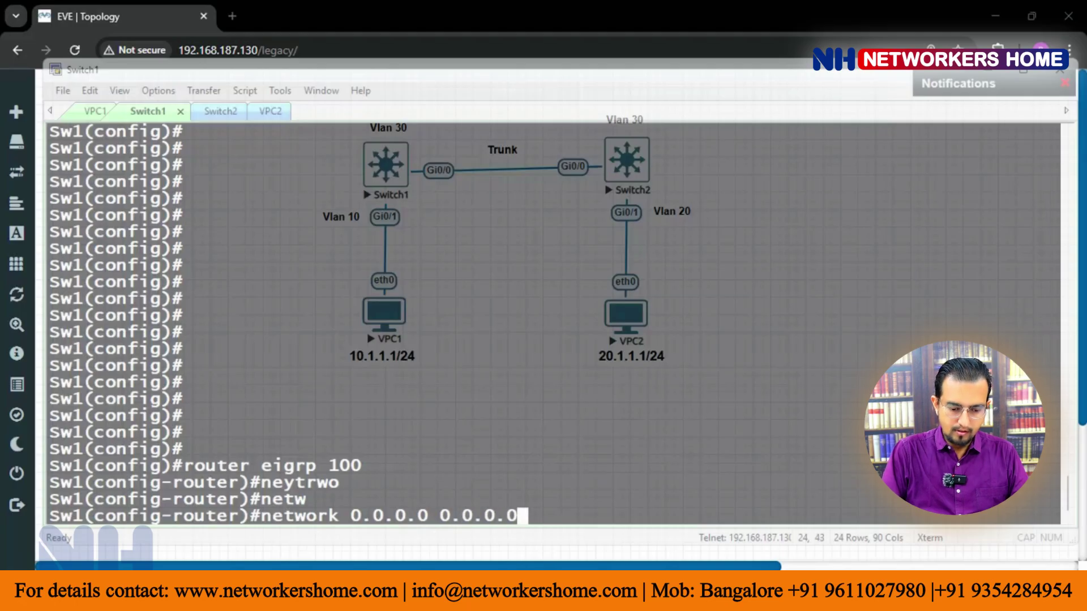
{"action": "type", "text": "area"}
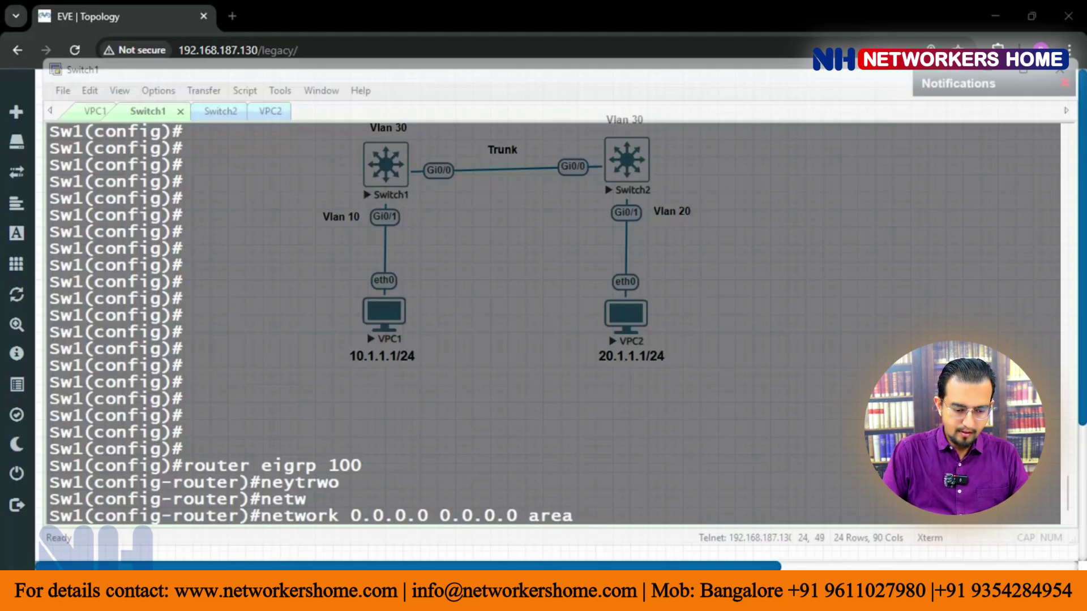
{"action": "key", "text": "BackSpace"}
{"action": "key", "text": "BackSpace"}
{"action": "key", "text": "BackSpace"}
{"action": "key", "text": "BackSpace"}
{"action": "key", "text": "BackSpace"}
{"action": "key", "text": "BackSpace"}
{"action": "key", "text": "Return"}
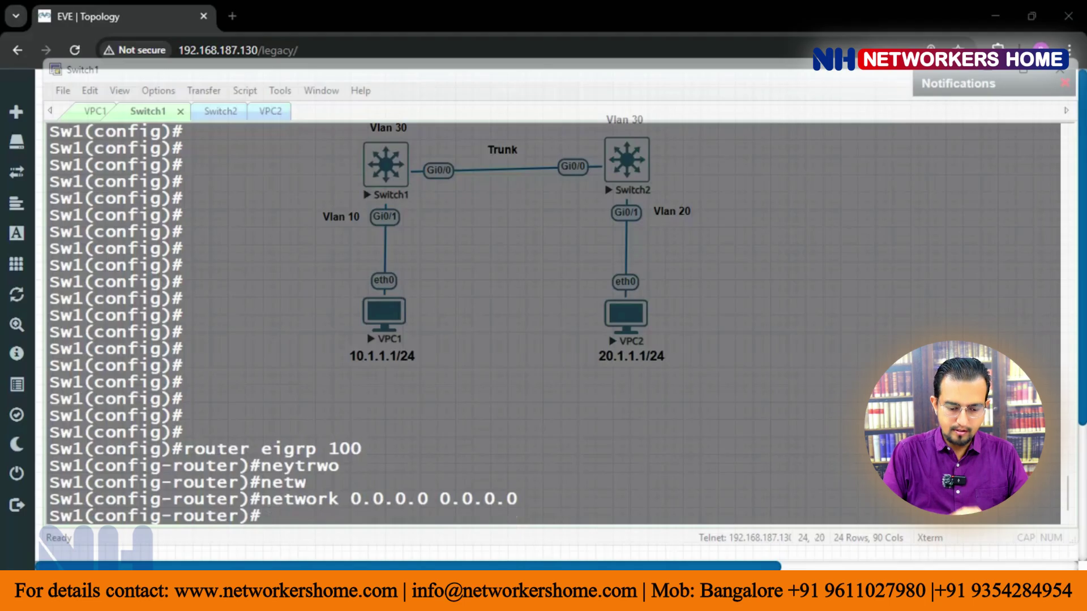
- In the Switch2 console, enter global configuration mode and start the EIGRP 100 routing process
{"action": "left_click", "coordinate": [219, 112]}
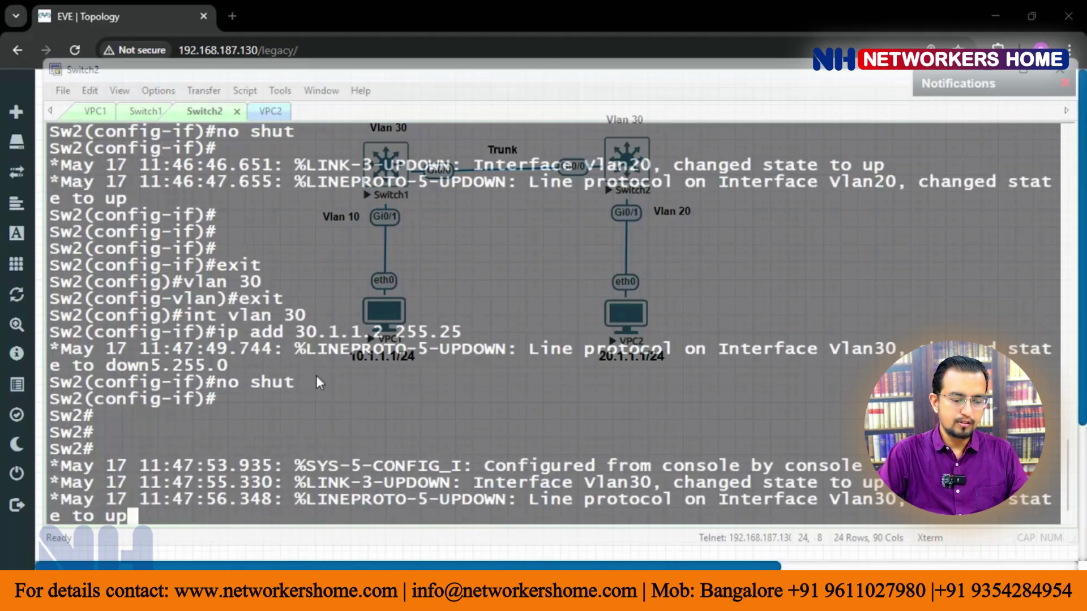
{"action": "key", "text": "Return"}
{"action": "key", "text": "Return"}
{"action": "key", "text": "Return"}
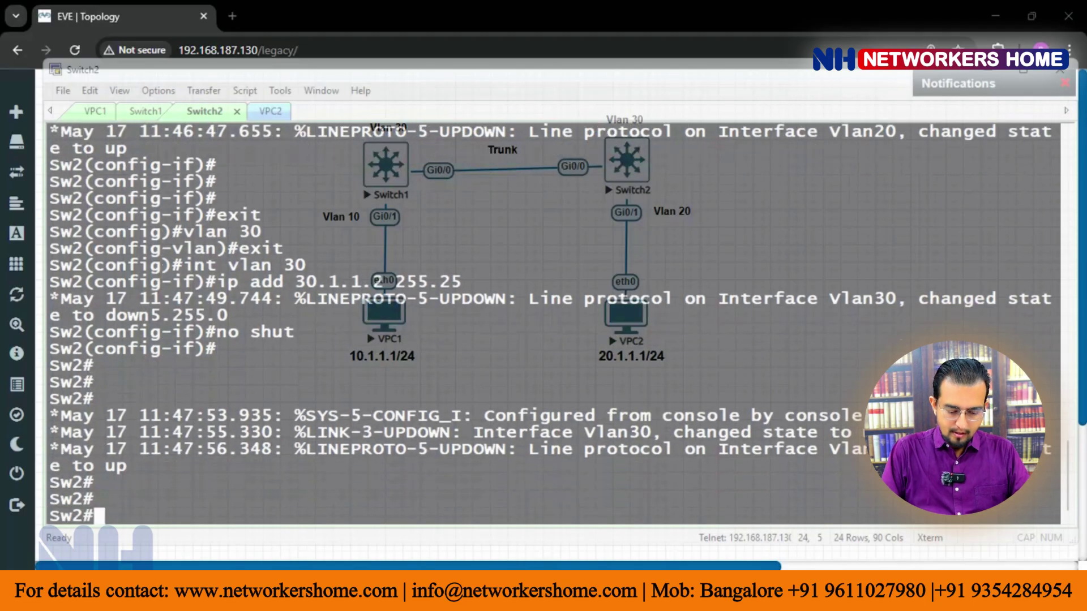
{"action": "type", "text": "conf t"}
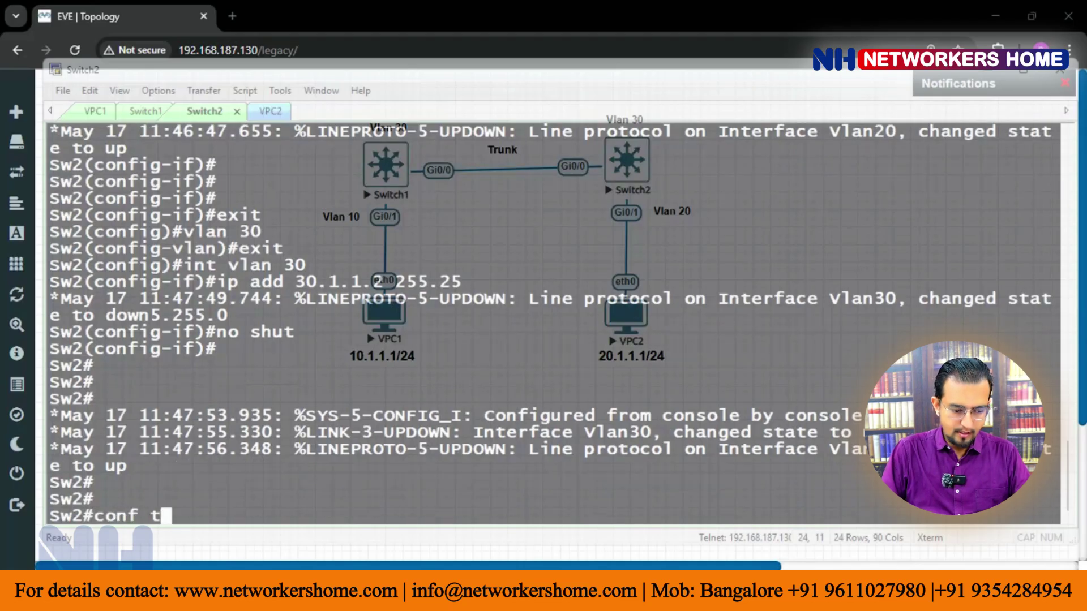
{"action": "key", "text": "Return"}
{"action": "type", "text": "router"}
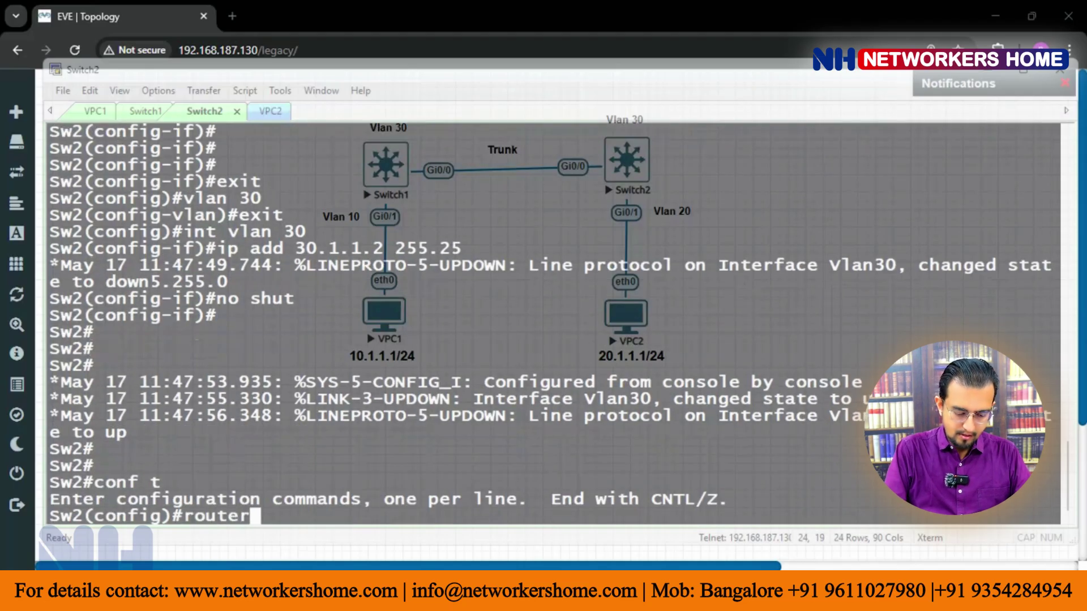
{"action": "type", "text": " eigrp 100"}
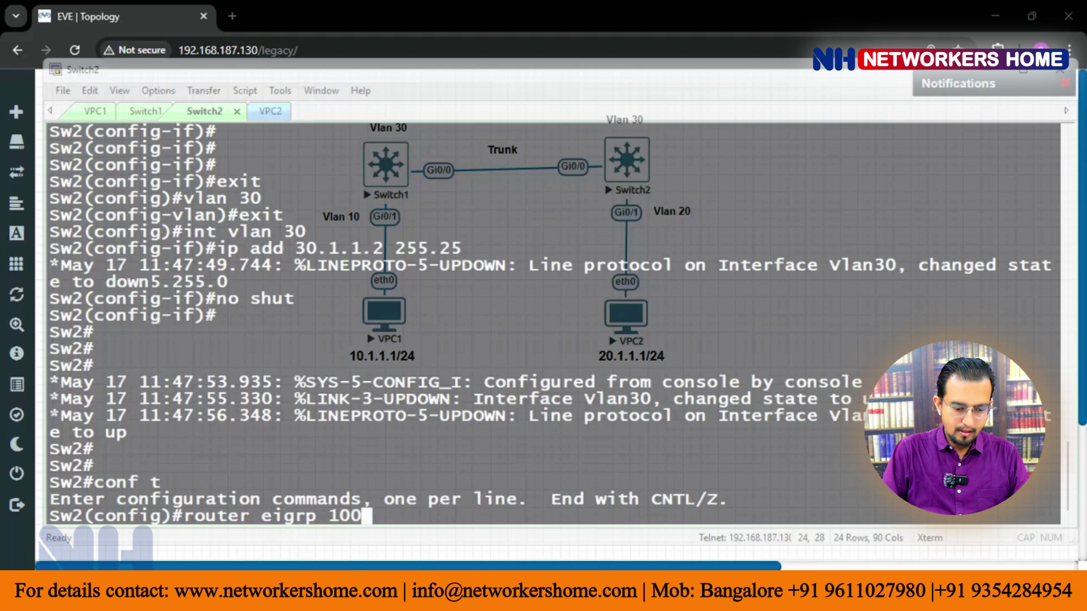
{"action": "key", "text": "Return"}
- Add network 0.0.0.0 with wildcard mask 0.0.0.0 to Switch2's EIGRP 100 process and highlight the neighbor in the adjacency message
{"action": "type", "text": "netw"}
{"action": "key", "text": "Tab"}
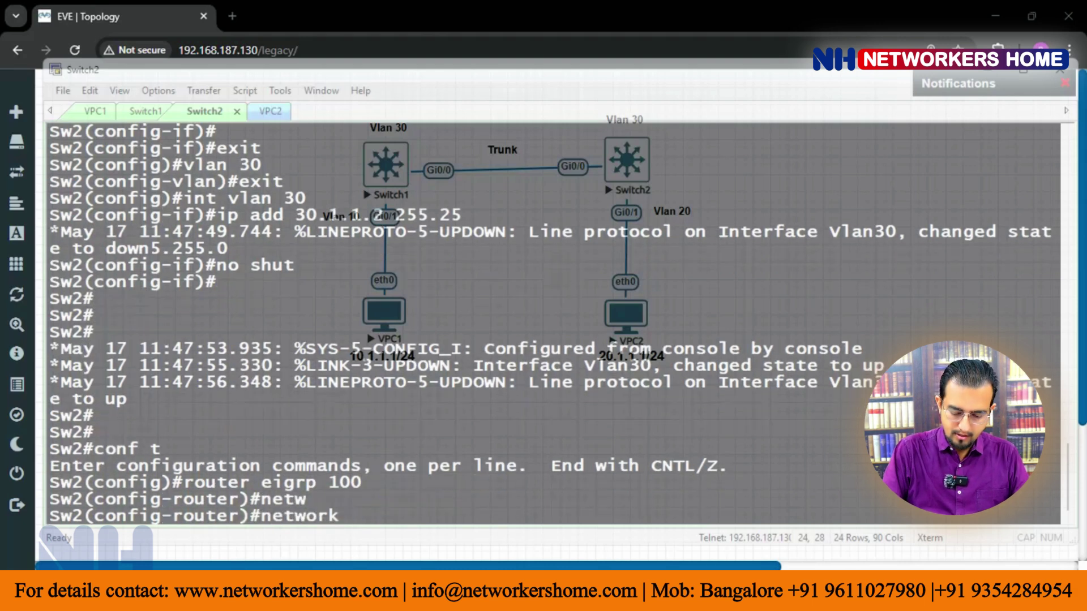
{"action": "type", "text": "0.0.0.0 0.0.0.0"}
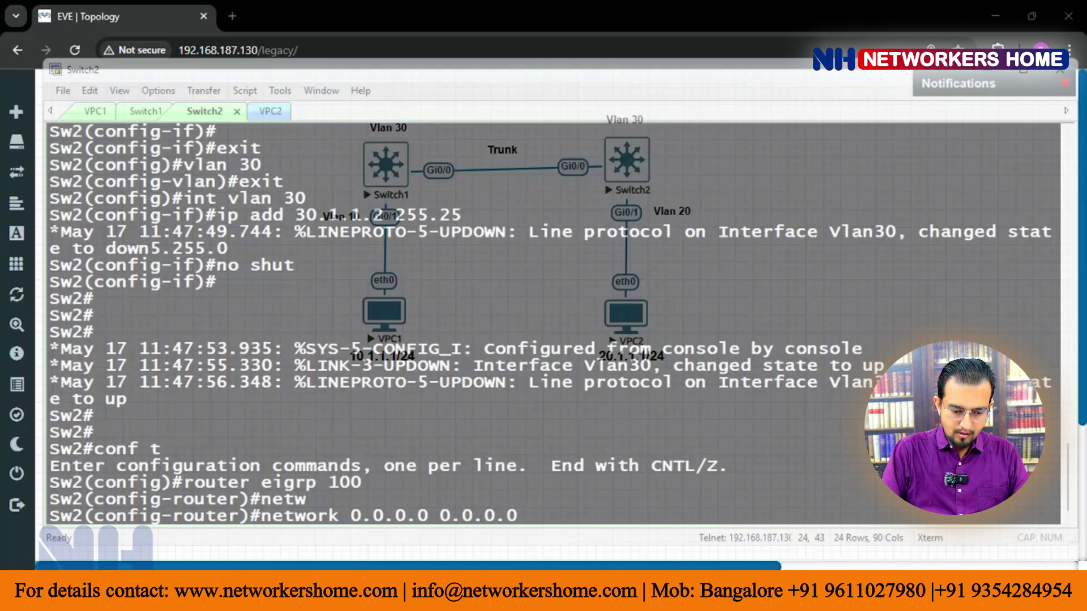
{"action": "key", "text": "Return"}
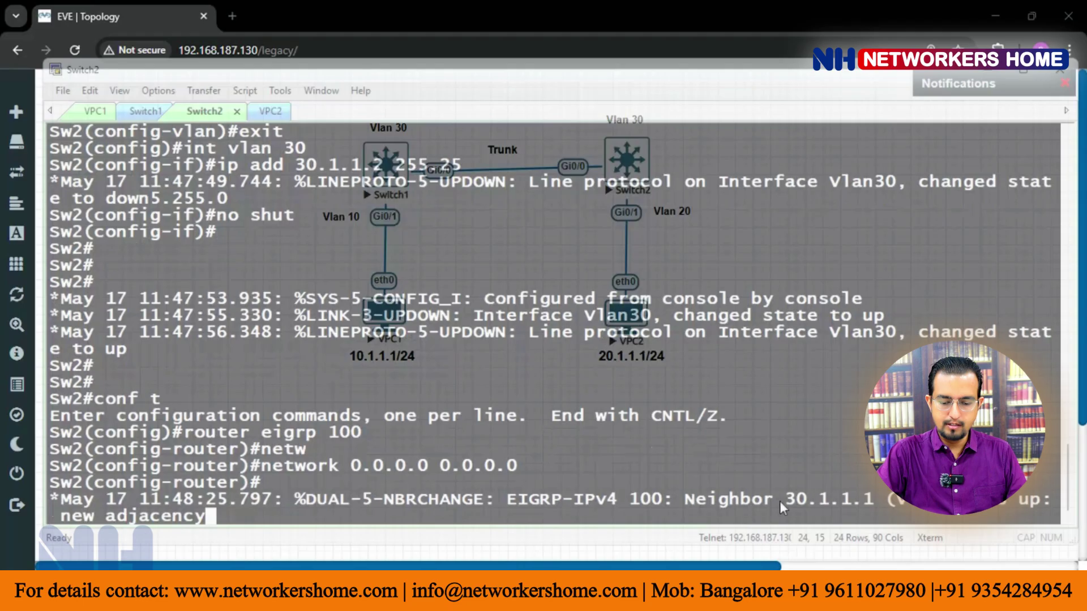
{"action": "left_click_drag", "start_coordinate": [683, 499], "coordinate": [874, 499]}
- Ping 20.1.1.1 from the VPC1 console, highlight the replies, and return to the topology diagram
{"action": "key", "text": "alt+1"}
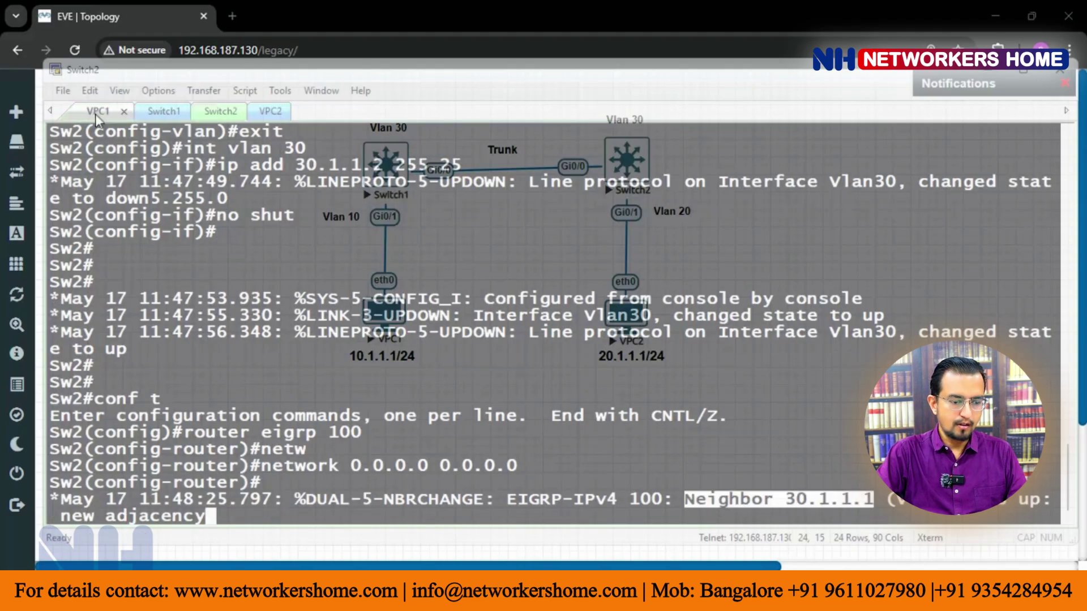
{"action": "type", "text": "ping 20.1.1.1"}
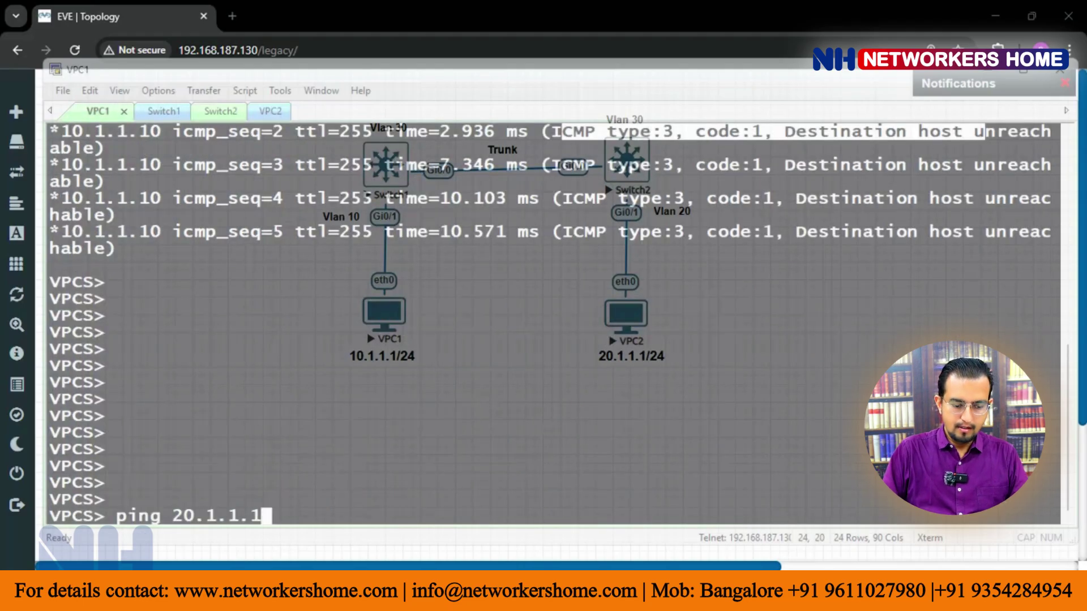
{"action": "key", "text": "Return"}
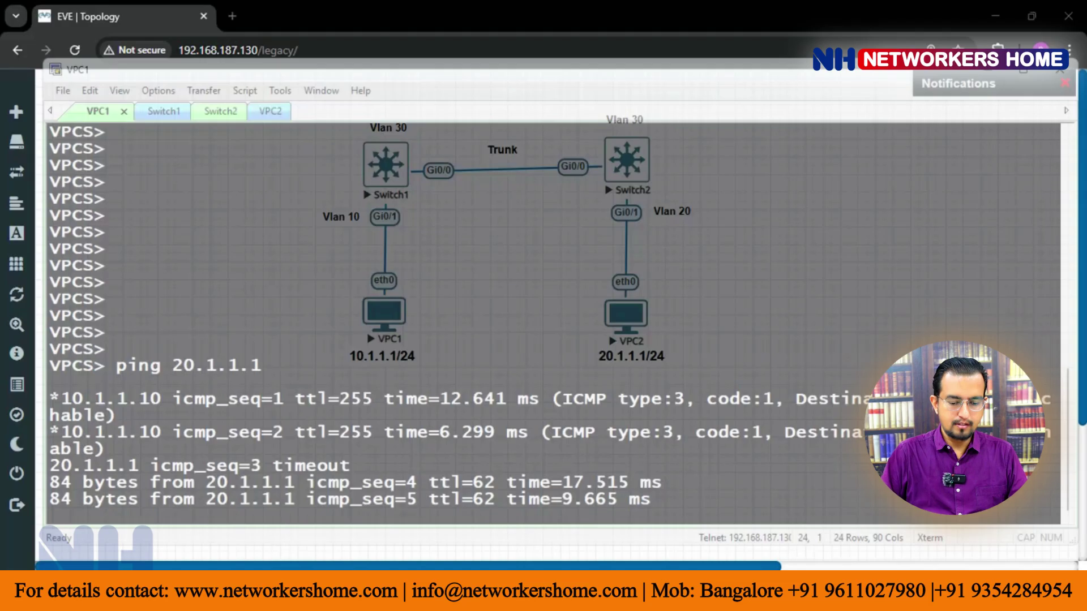
{"action": "left_click_drag", "start_coordinate": [221, 461], "coordinate": [560, 482]}
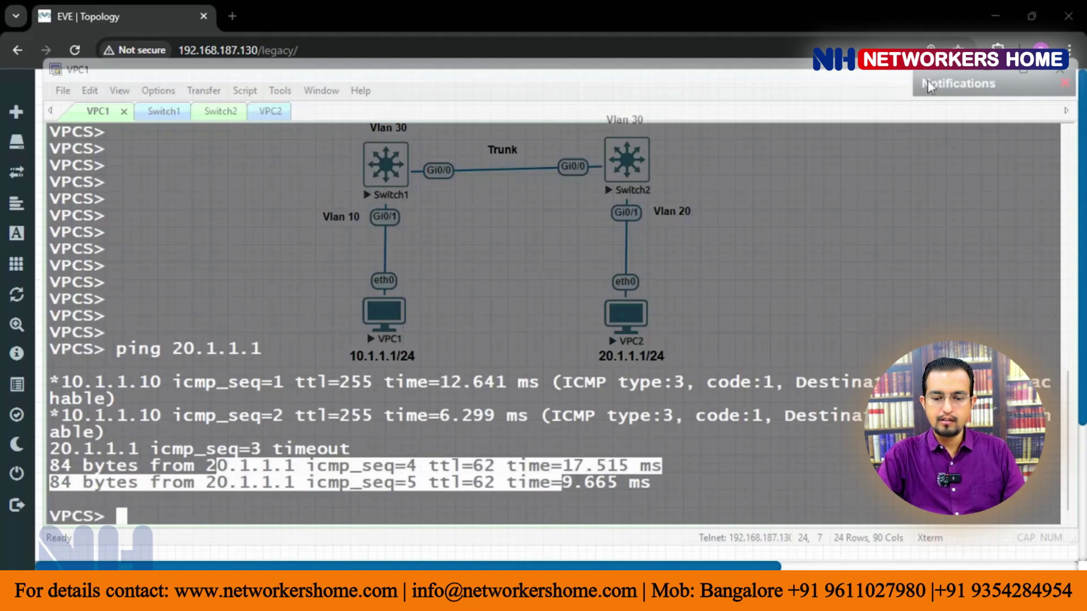
{"action": "left_click", "coordinate": [987, 69]}
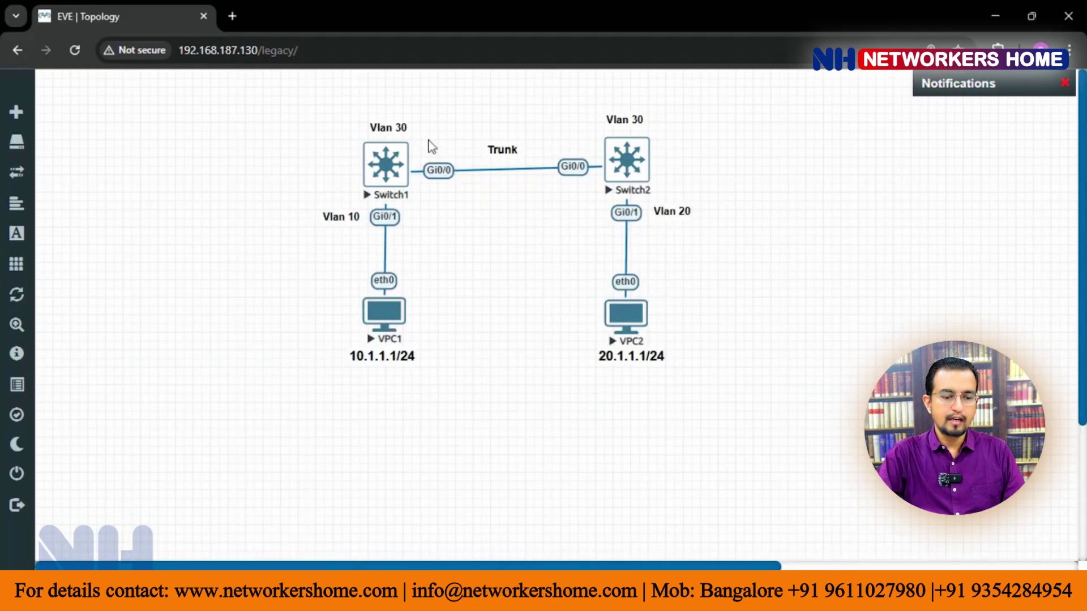
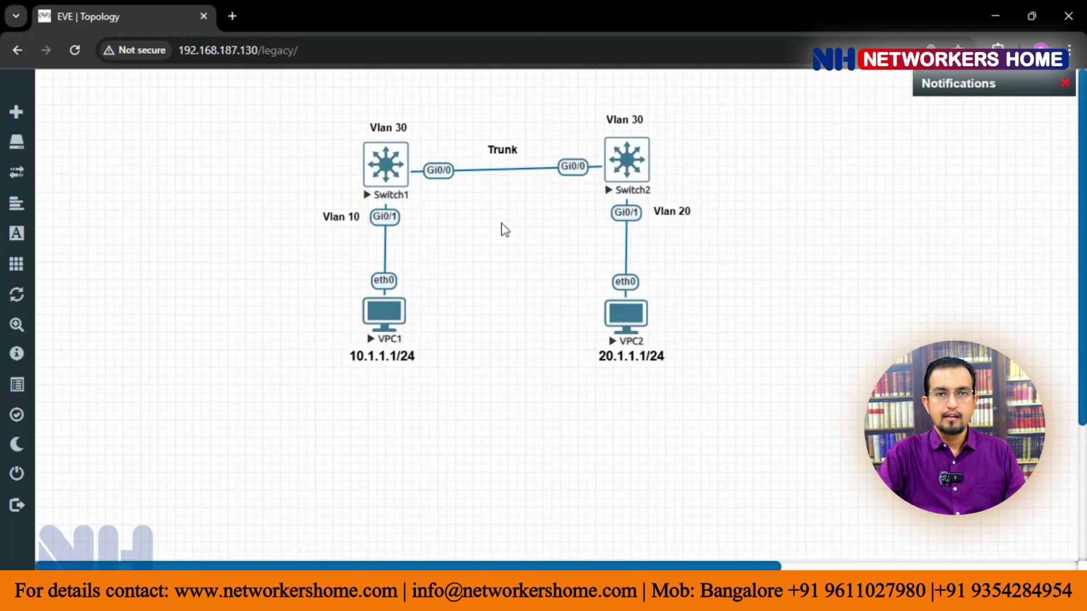
- Bring back the Switch1 console, exit EIGRP router configuration mode, and clear the view with fresh global configuration prompts
{"action": "key", "text": "alt+Tab"}
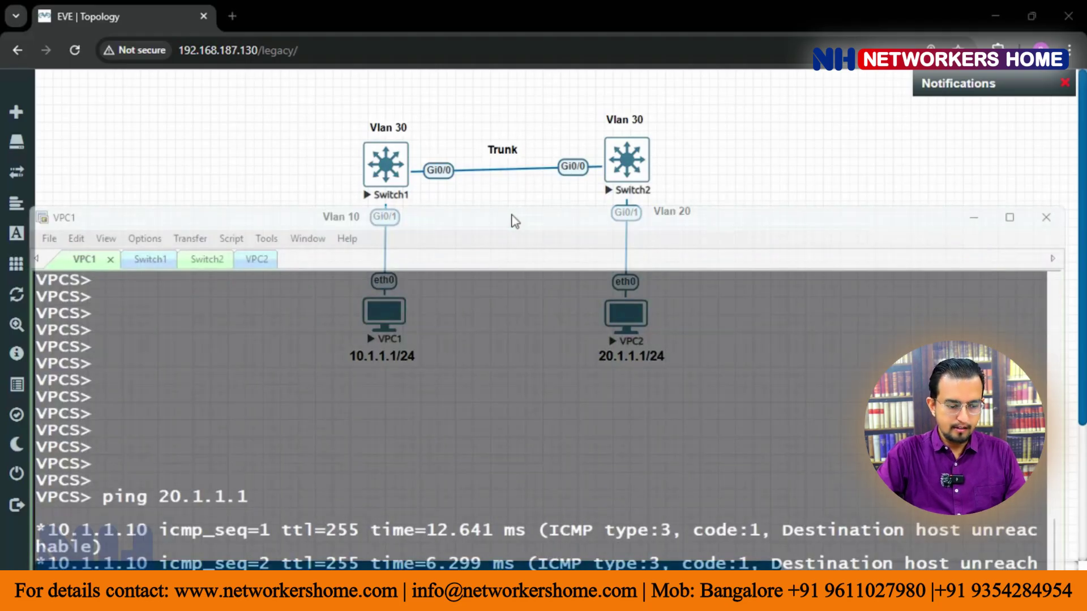
{"action": "left_click_drag", "start_coordinate": [514, 221], "coordinate": [516, 82]}
{"action": "left_click", "coordinate": [136, 121]}
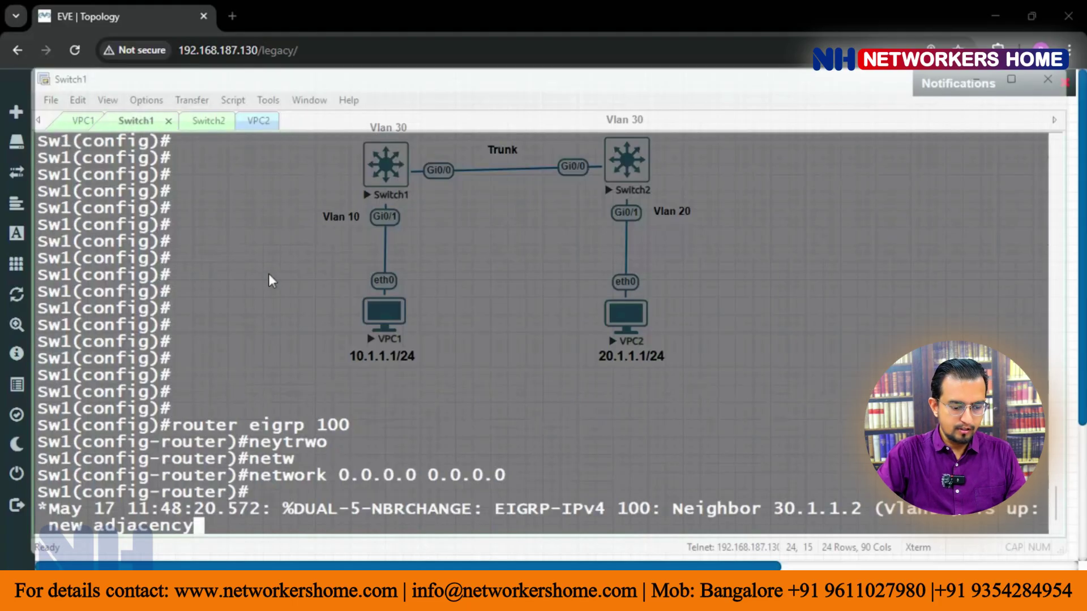
{"action": "key", "text": "Return"}
{"action": "key", "text": "Return"}
{"action": "key", "text": "Return"}
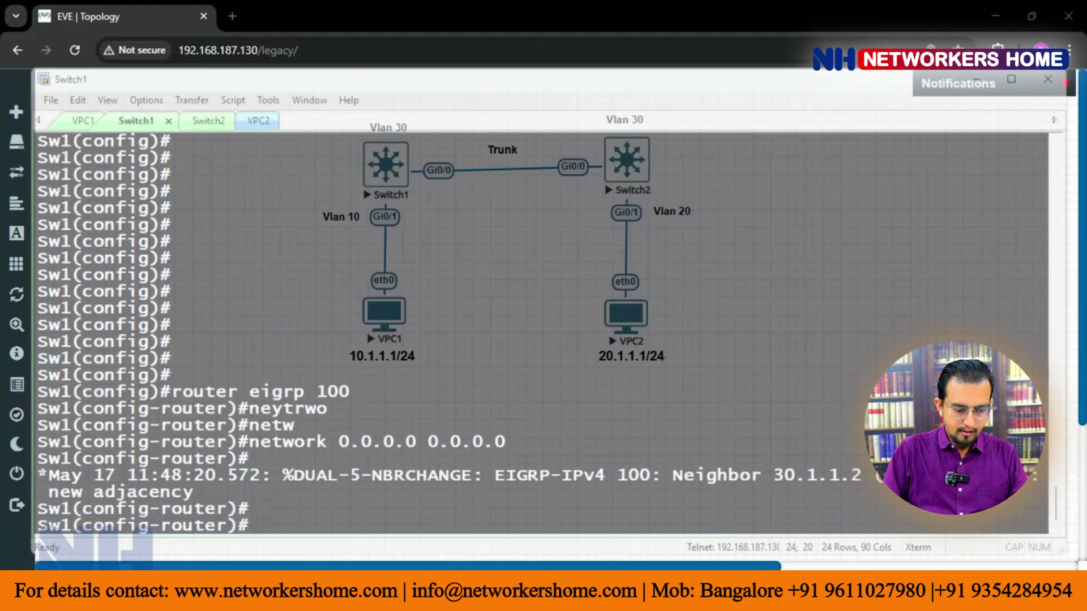
{"action": "type", "text": "exit"}
{"action": "key", "text": "Return"}
{"action": "key", "text": "Return"}
{"action": "key", "text": "Return"}
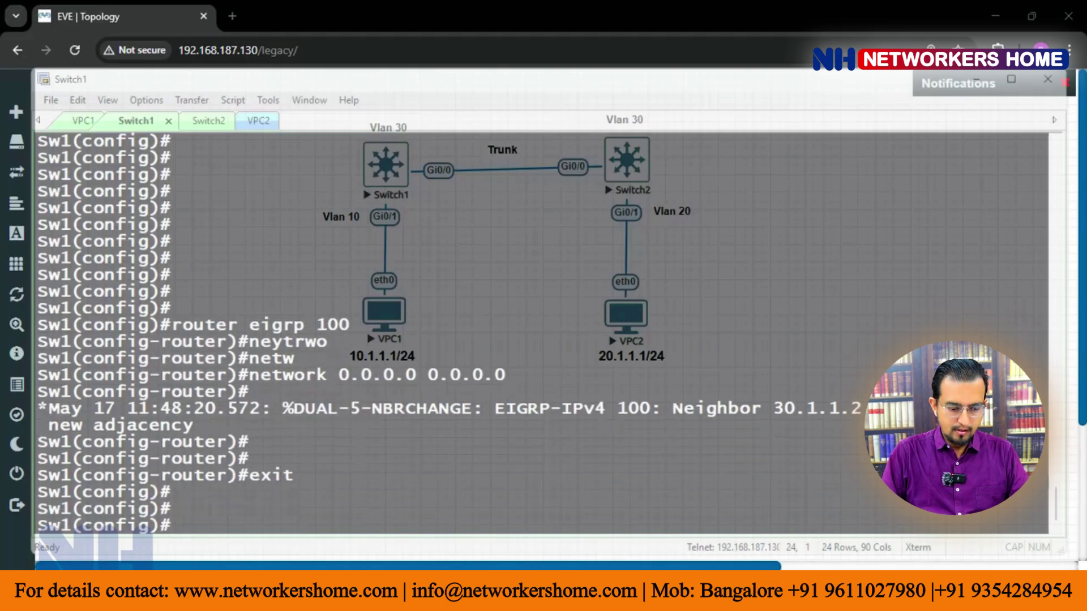
{"action": "key", "text": "Return"}
{"action": "key", "text": "Return"}
{"action": "key", "text": "Return"}
{"action": "key", "text": "Return"}
{"action": "key", "text": "Return"}
{"action": "key", "text": "Return"}
{"action": "key", "text": "Return"}
{"action": "key", "text": "Return"}
{"action": "key", "text": "Return"}
{"action": "key", "text": "Return"}
{"action": "key", "text": "Return"}
{"action": "key", "text": "Return"}
{"action": "key", "text": "Return"}
{"action": "key", "text": "Return"}
{"action": "key", "text": "Return"}
{"action": "key", "text": "Return"}
{"action": "key", "text": "Return"}
{"action": "key", "text": "Return"}
{"action": "key", "text": "Return"}
{"action": "key", "text": "Return"}
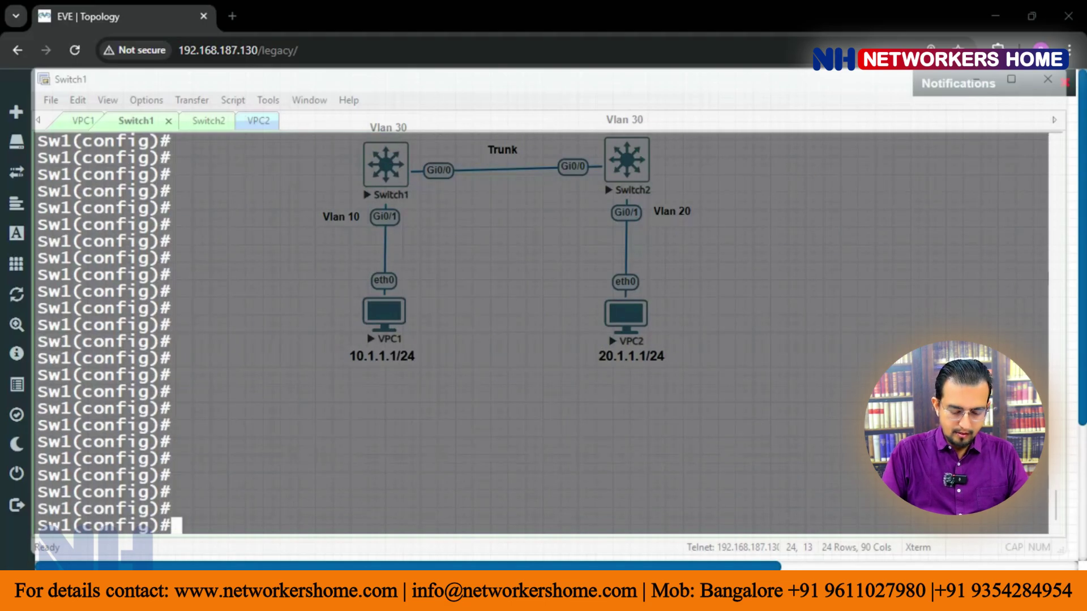
- Remove VLAN 30 from Switch1 with the no vlan 30 command
{"action": "type", "text": "no vl"}
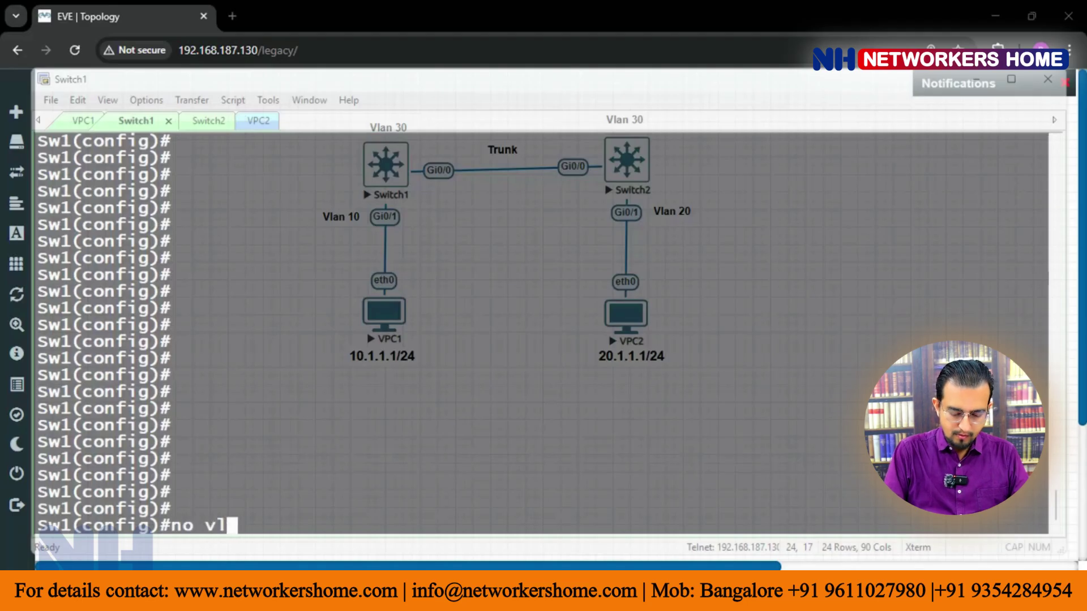
{"action": "type", "text": "an 30"}
{"action": "key", "text": "Return"}
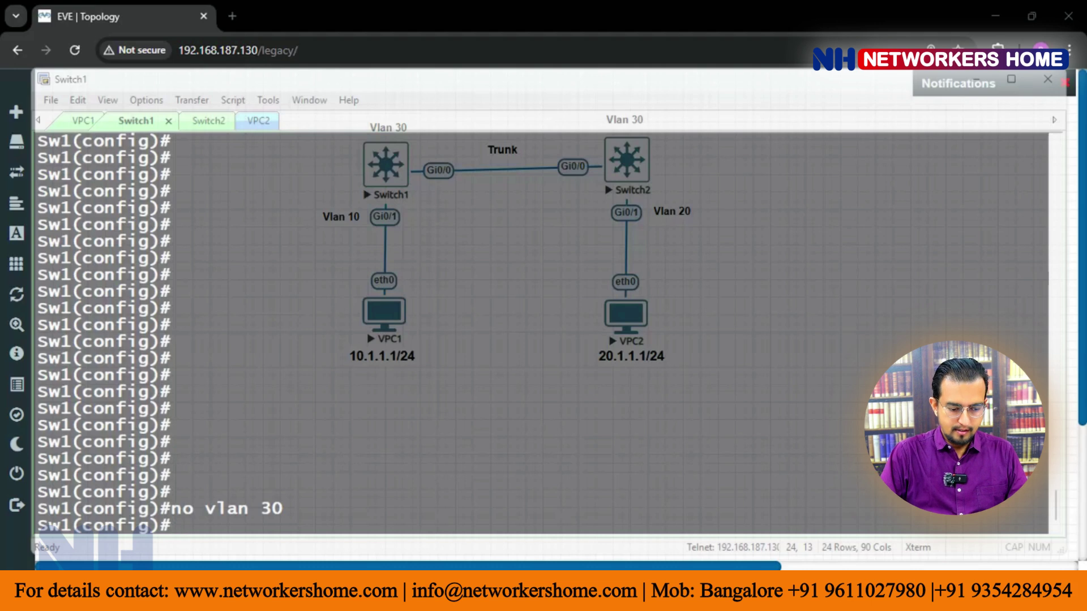
- In the Switch2 console, exit EIGRP router configuration mode and remove VLAN 30, finishing back in the Switch1 console
{"action": "left_click", "coordinate": [198, 121]}
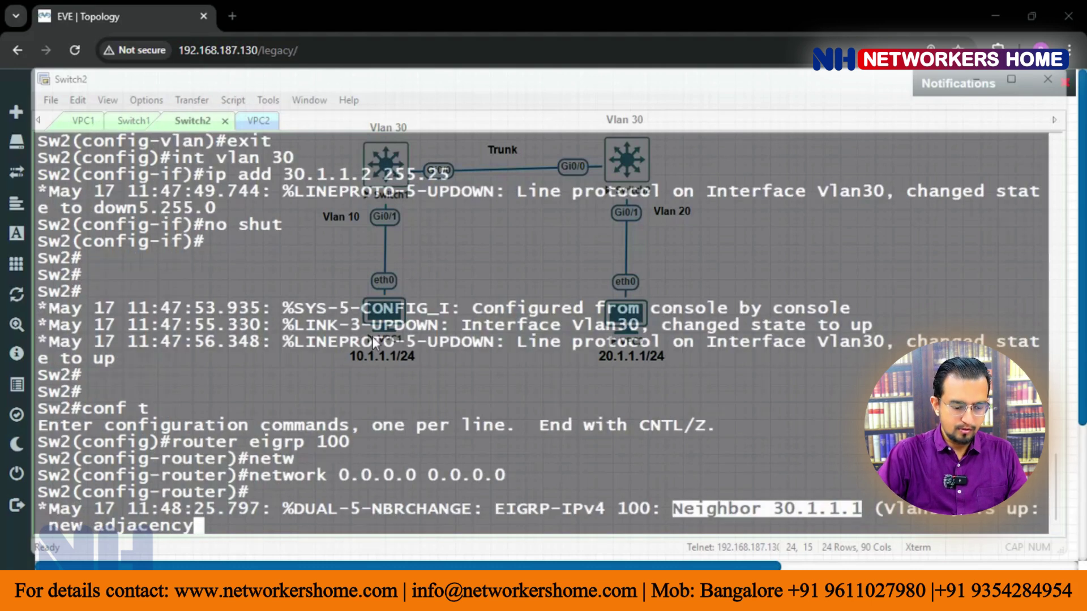
{"action": "key", "text": "Return"}
{"action": "key", "text": "Return"}
{"action": "key", "text": "Return"}
{"action": "type", "text": "exit"}
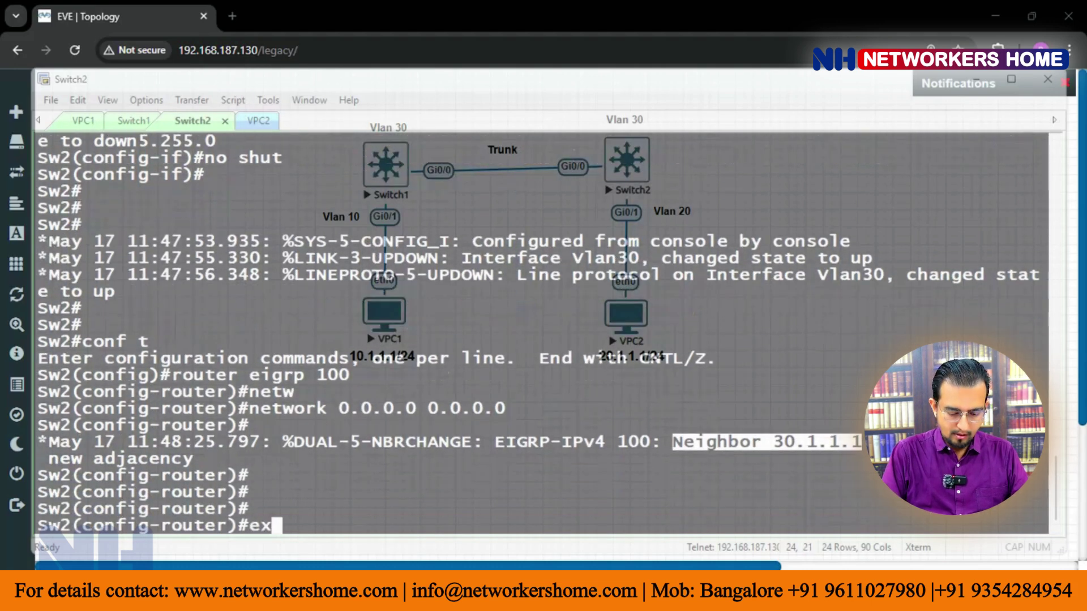
{"action": "key", "text": "Return"}
{"action": "type", "text": "no v"}
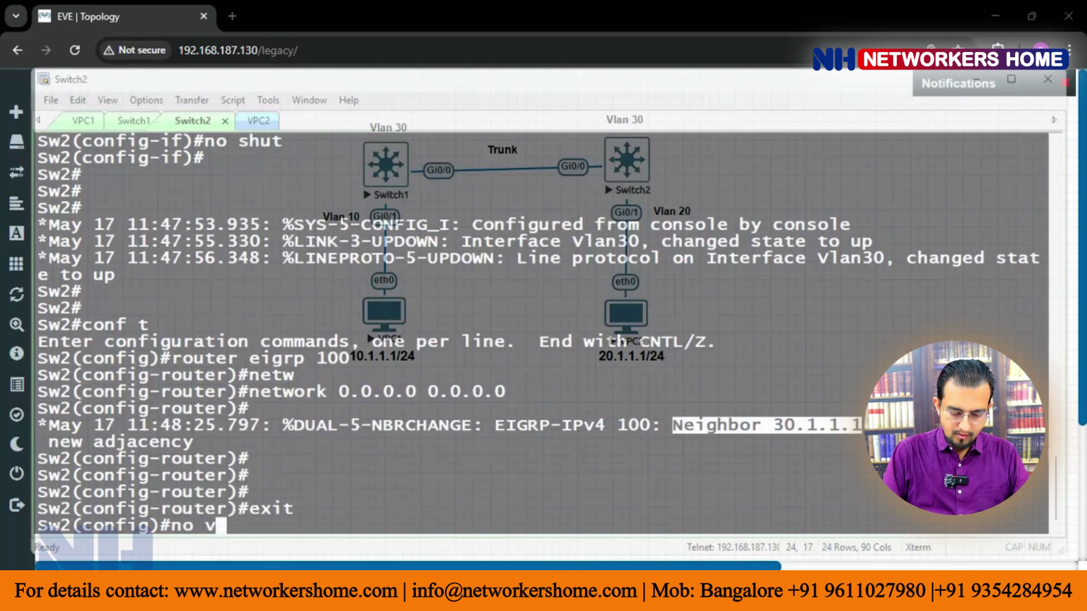
{"action": "type", "text": "lan 30"}
{"action": "key", "text": "Return"}
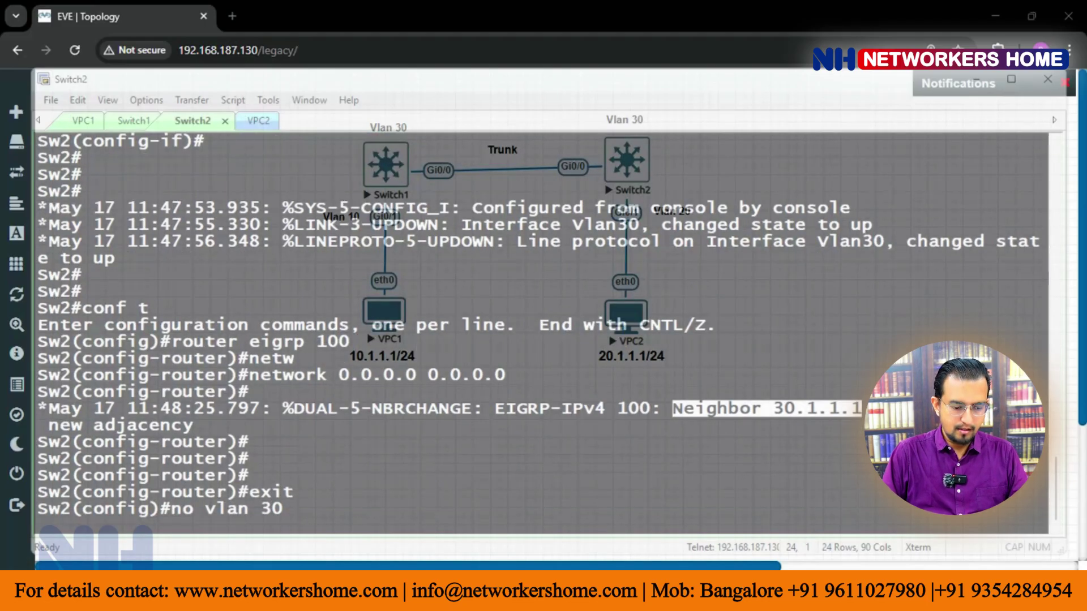
{"action": "key", "text": "ctrl+shift+Tab"}
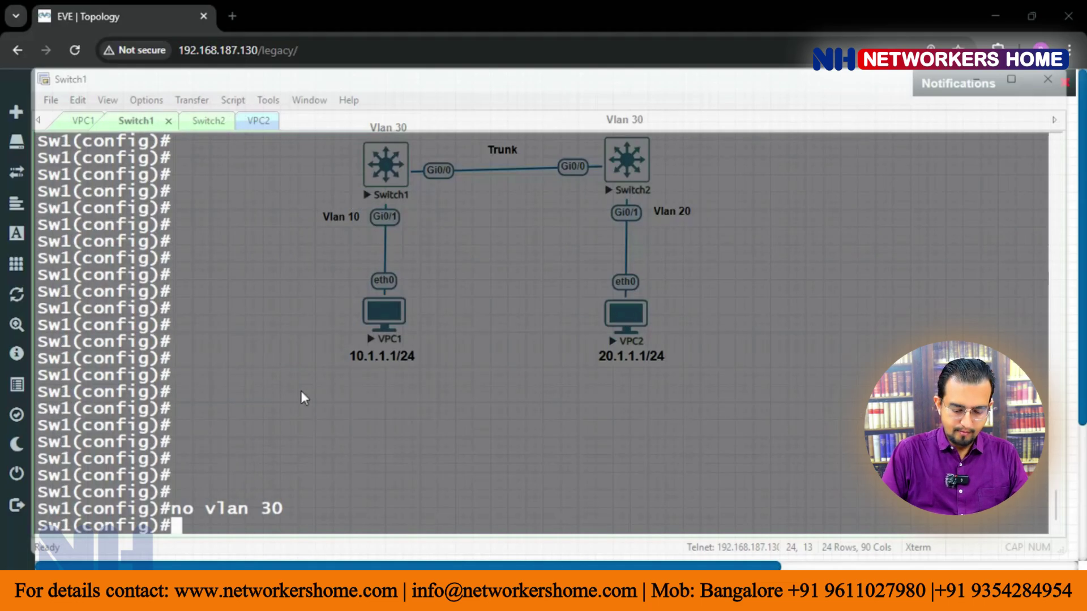
- Set Switch1's GigabitEthernet 0/0 interface to access mode with switchport mode access
{"action": "type", "text": "int g 0/0"}
{"action": "key", "text": "Return"}
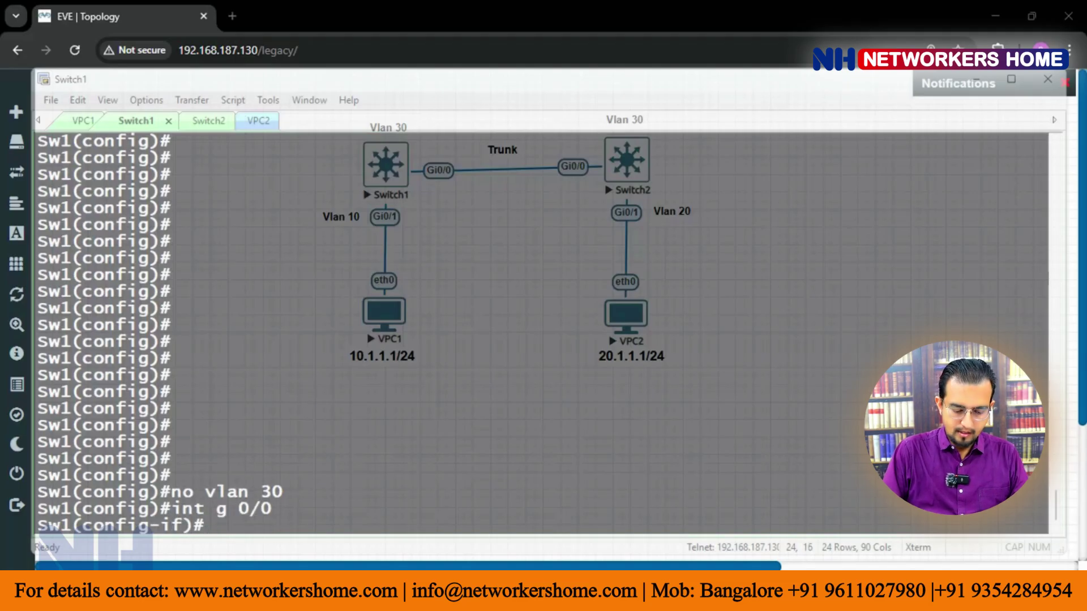
{"action": "type", "text": "sw"}
{"action": "key", "text": "Tab"}
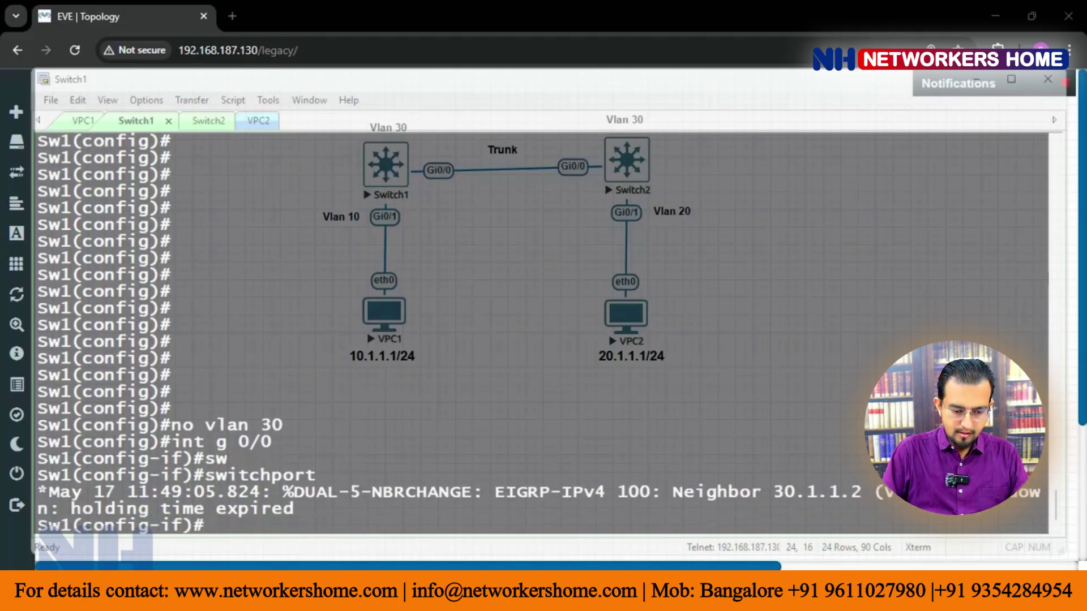
{"action": "type", "text": "sw"}
{"action": "key", "text": "Tab"}
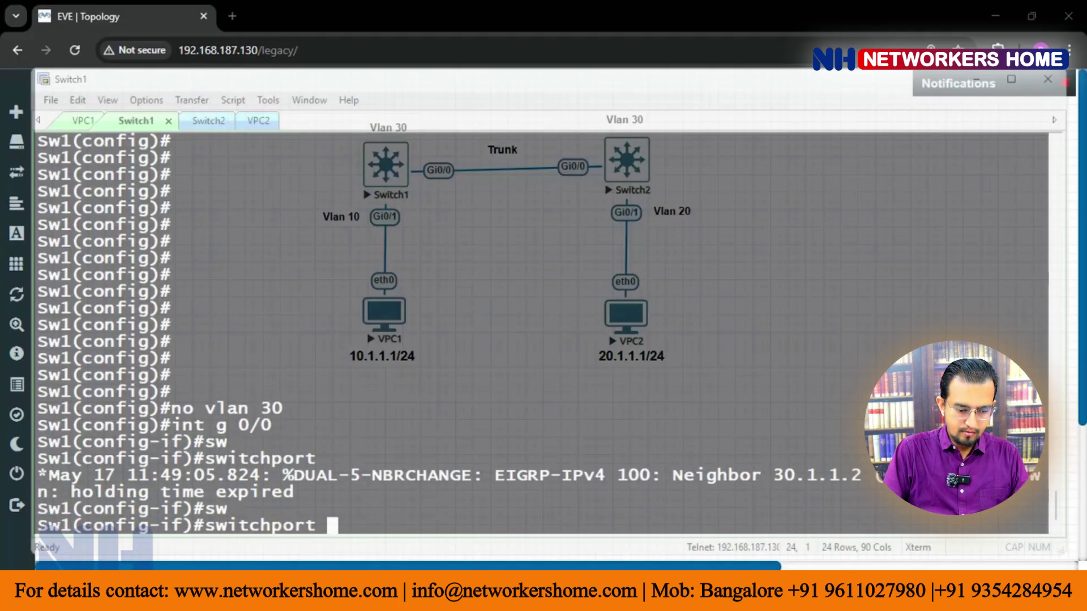
{"action": "type", "text": "mo"}
{"action": "key", "text": "Tab"}
{"action": "type", "text": "acc"}
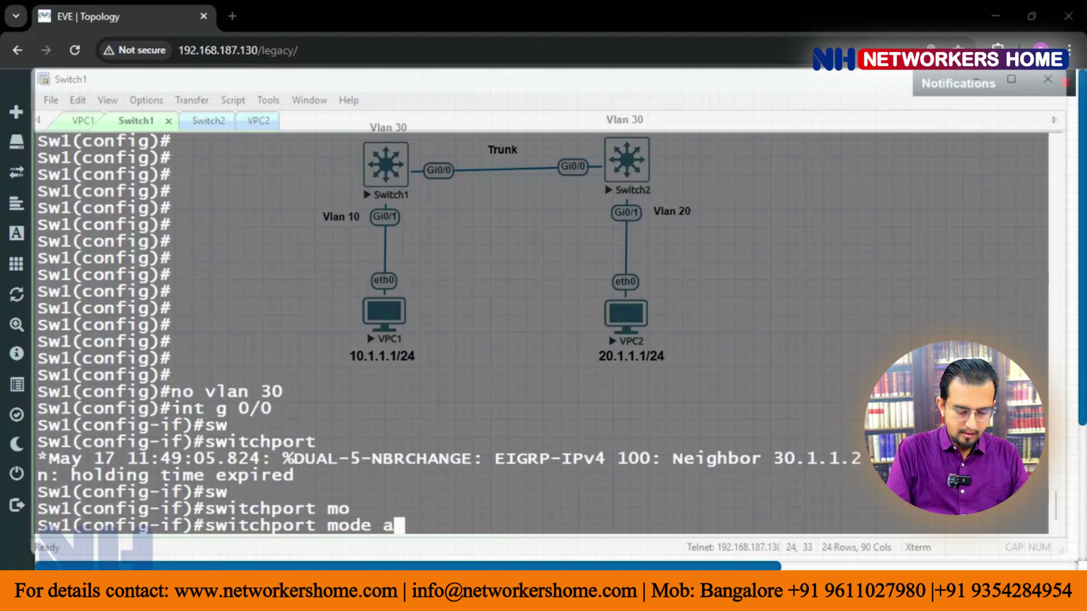
{"action": "key", "text": "Tab"}
{"action": "key", "text": "Return"}
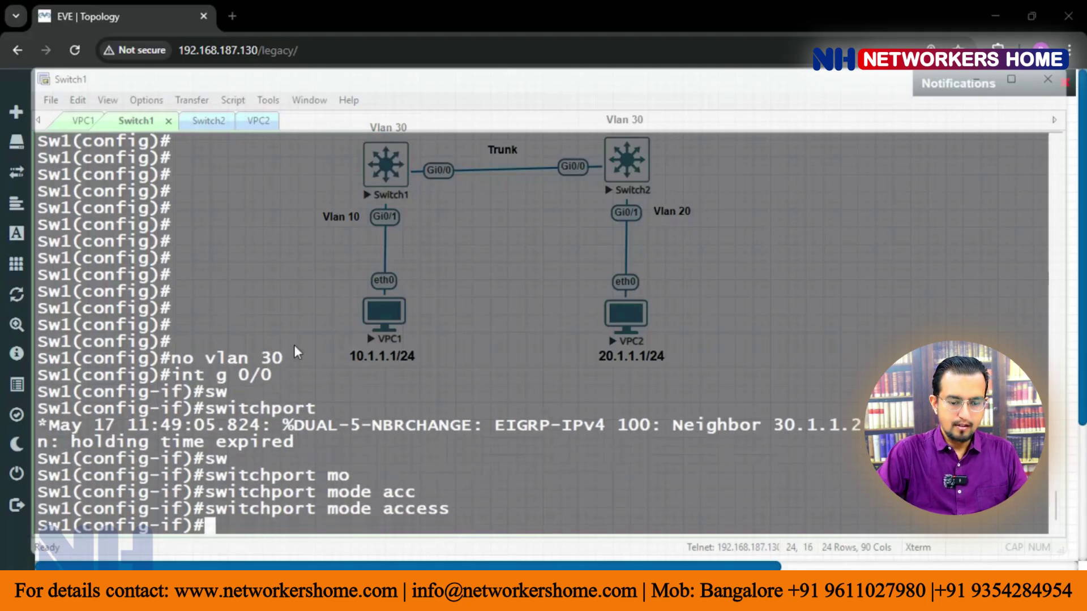
- In the Switch2 console, set the GigabitEthernet 0/0 interface to access mode with switchport mode access
{"action": "left_click", "coordinate": [214, 122]}
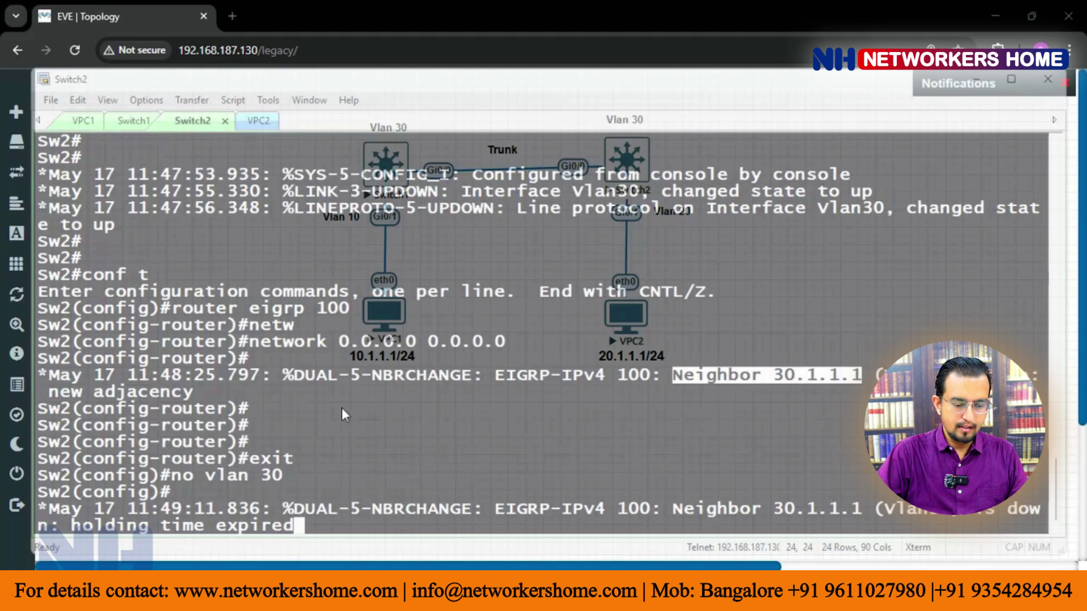
{"action": "key", "text": "Return"}
{"action": "key", "text": "Return"}
{"action": "type", "text": "in"}
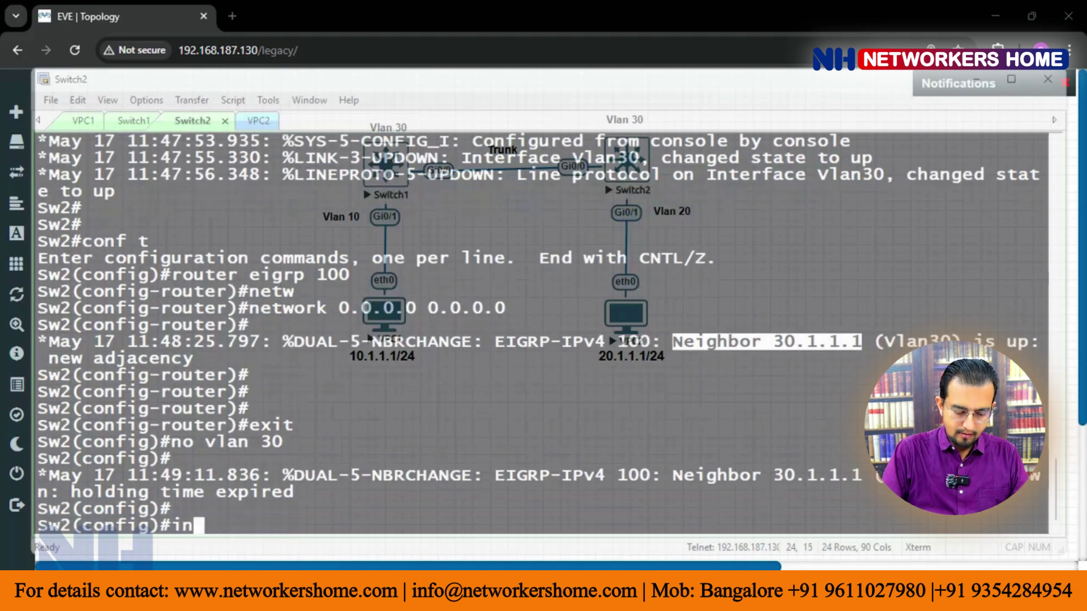
{"action": "type", "text": "t g 0/0"}
{"action": "key", "text": "Return"}
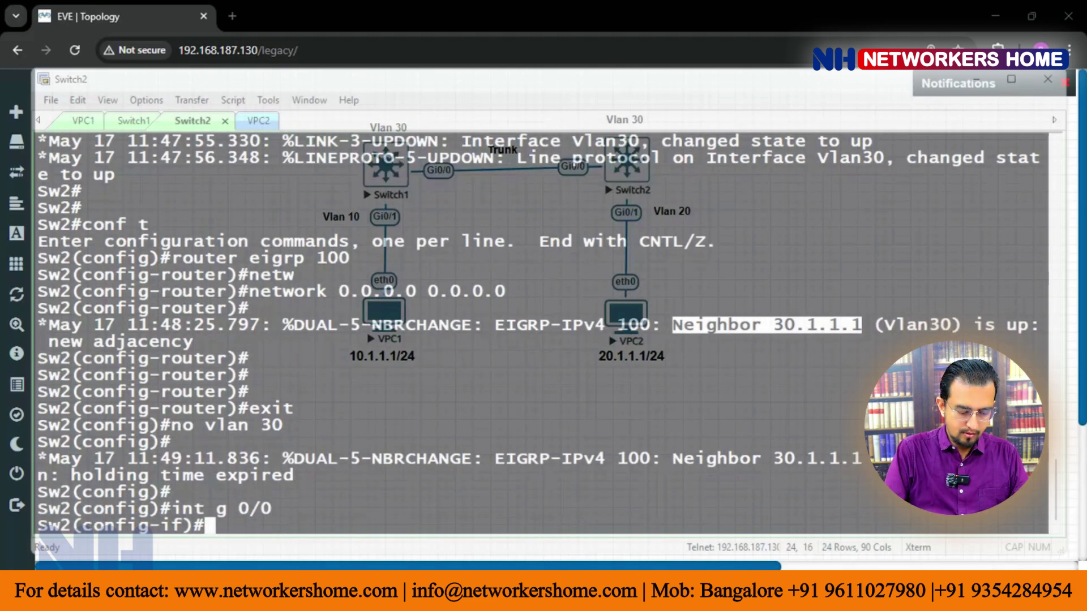
{"action": "type", "text": "sw"}
{"action": "key", "text": "Tab"}
{"action": "type", "text": "mo"}
{"action": "key", "text": "Tab"}
{"action": "type", "text": "acc"}
{"action": "key", "text": "Tab"}
{"action": "key", "text": "Return"}
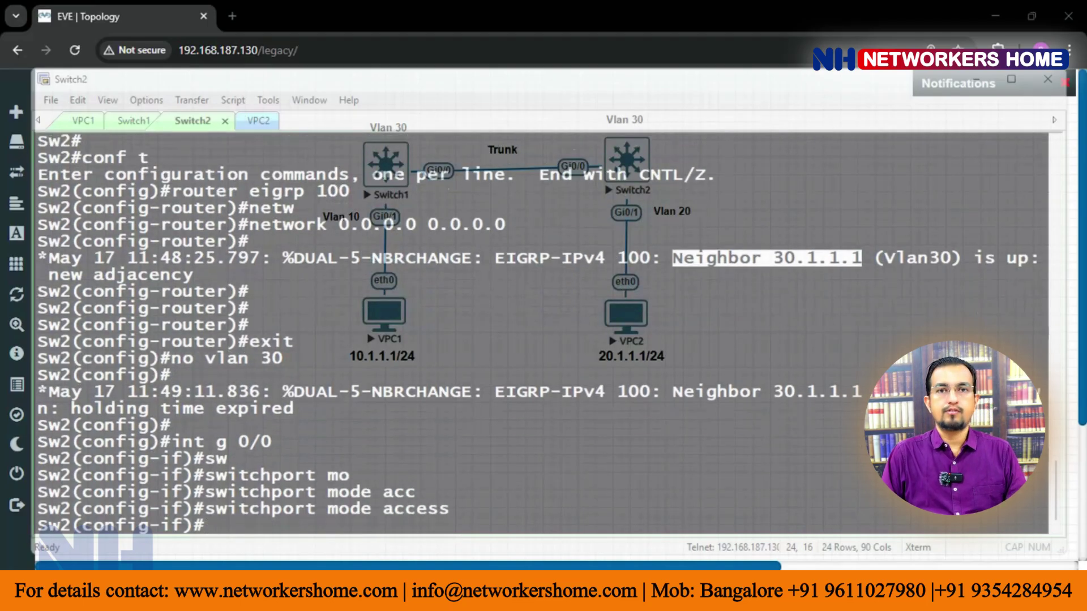
- Convert Switch2's GigabitEthernet 0/0 interface into a routed port with no switchport
{"action": "key", "text": "Return"}
{"action": "key", "text": "Return"}
{"action": "key", "text": "Return"}
{"action": "key", "text": "Return"}
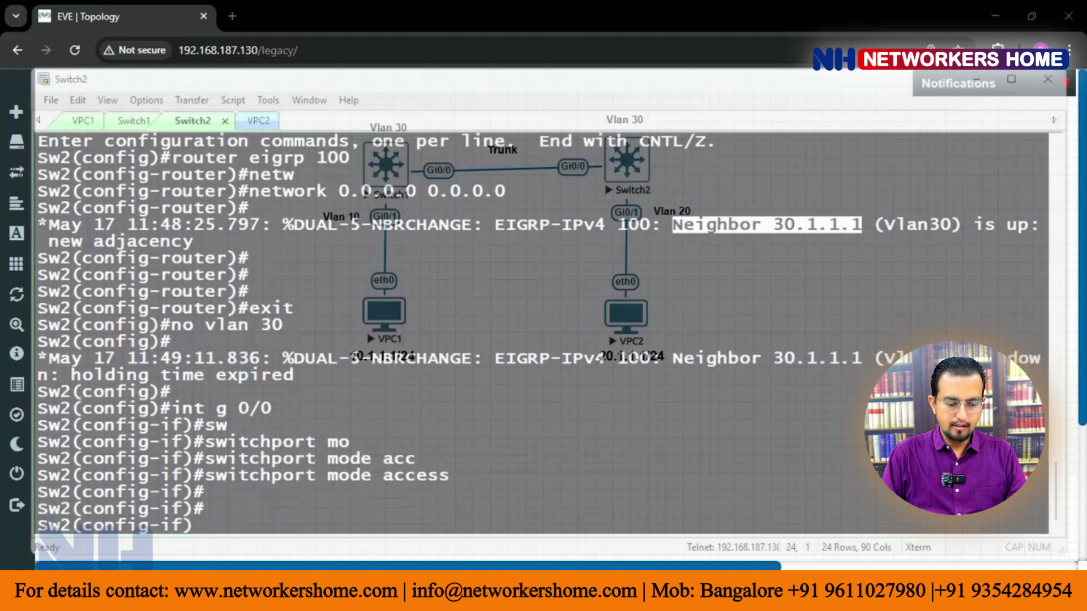
{"action": "type", "text": "e"}
{"action": "key", "text": "BackSpace"}
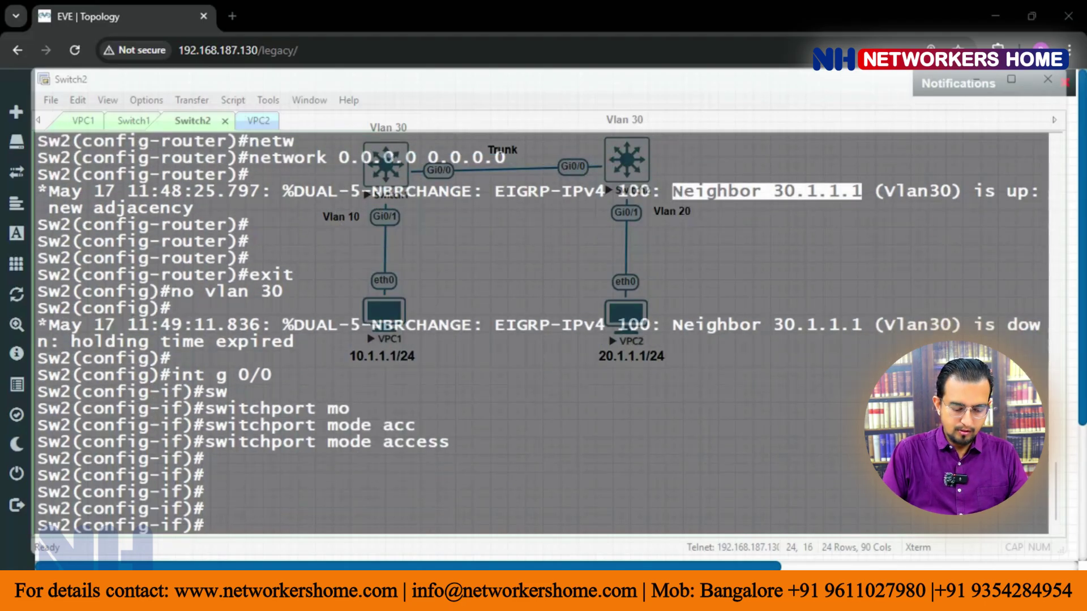
{"action": "type", "text": "no sw"}
{"action": "key", "text": "Tab"}
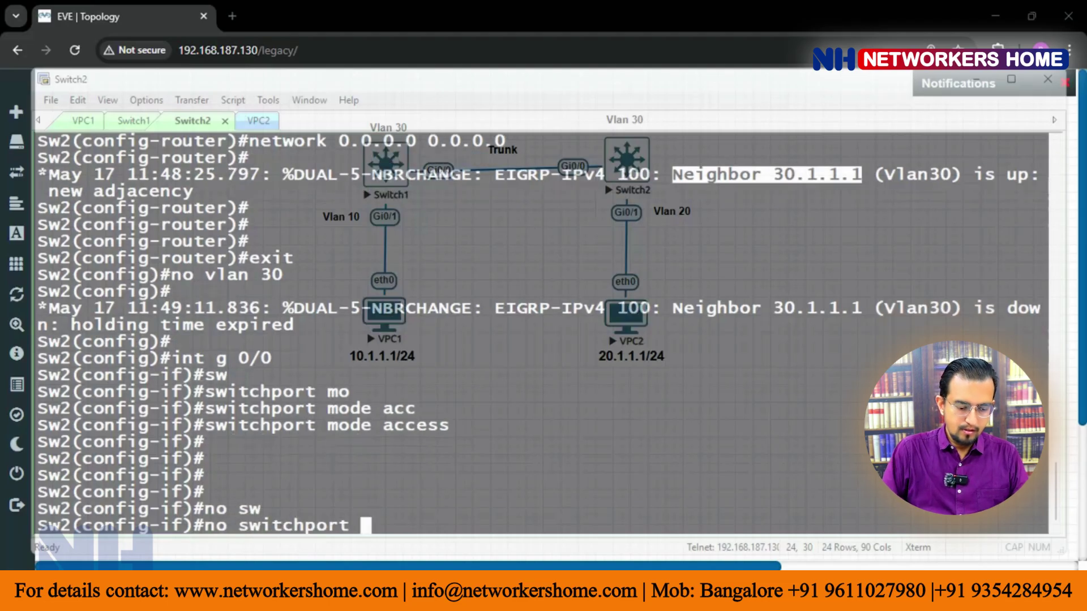
{"action": "key", "text": "Return"}
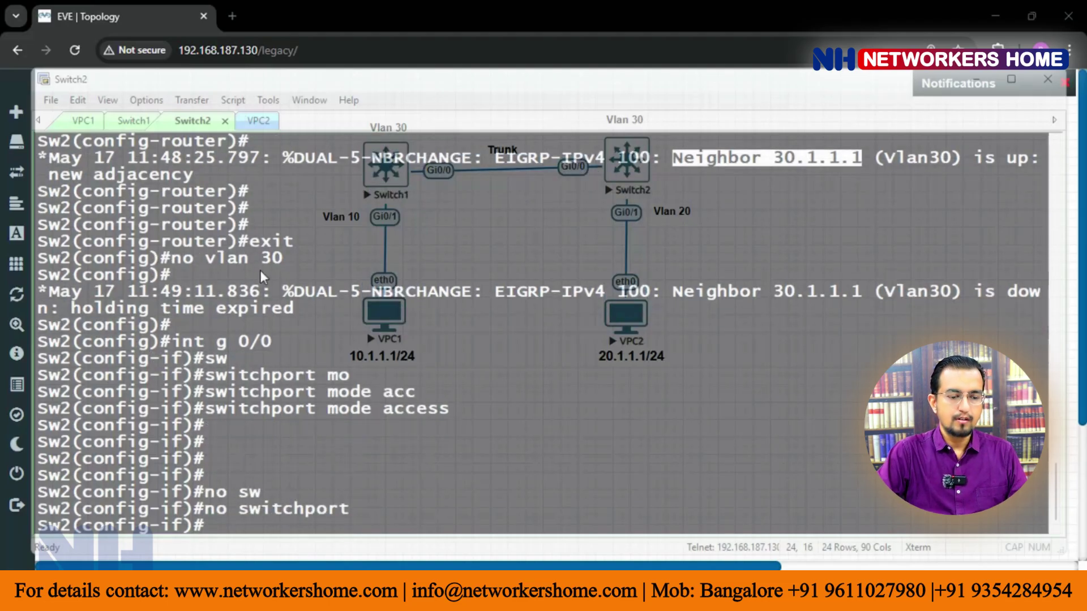
- In the Switch1 console, convert GigabitEthernet 0/0 into a routed port with no switchport
{"action": "left_click", "coordinate": [131, 120]}
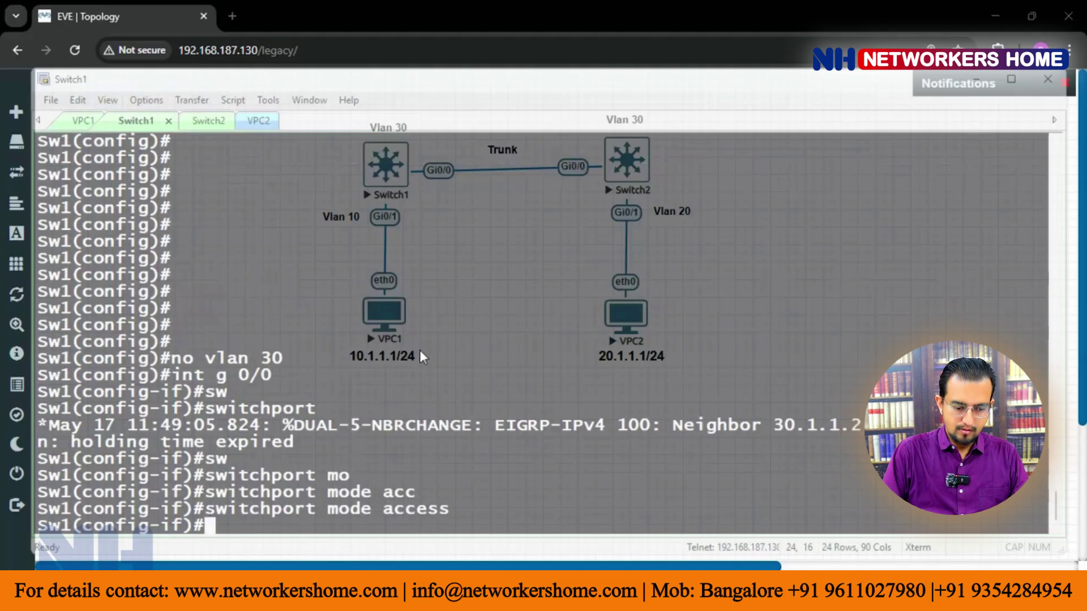
{"action": "type", "text": "no sw"}
{"action": "key", "text": "Tab"}
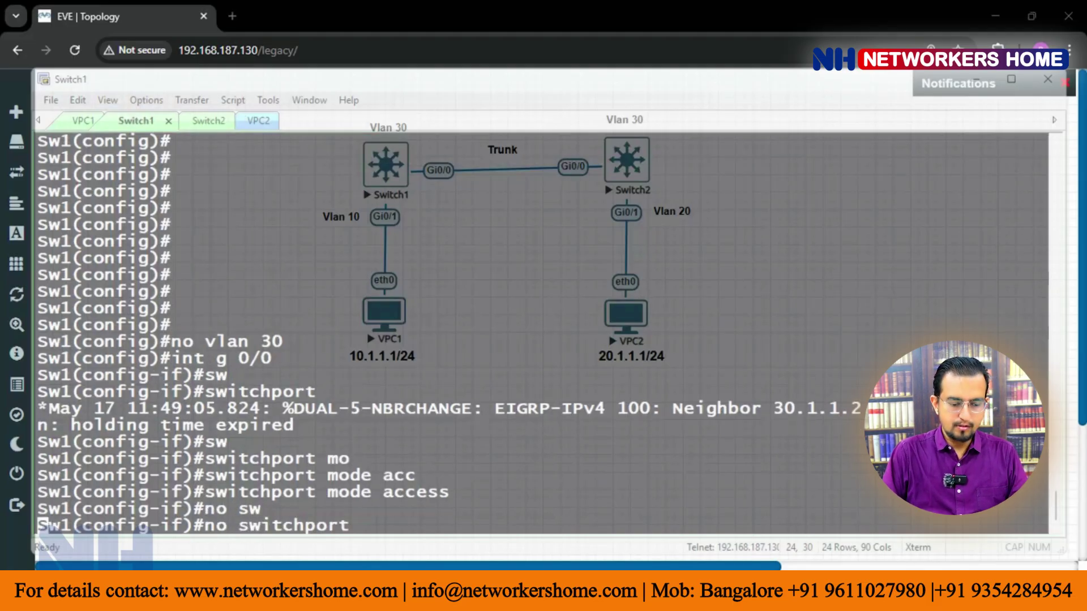
{"action": "key", "text": "Return"}
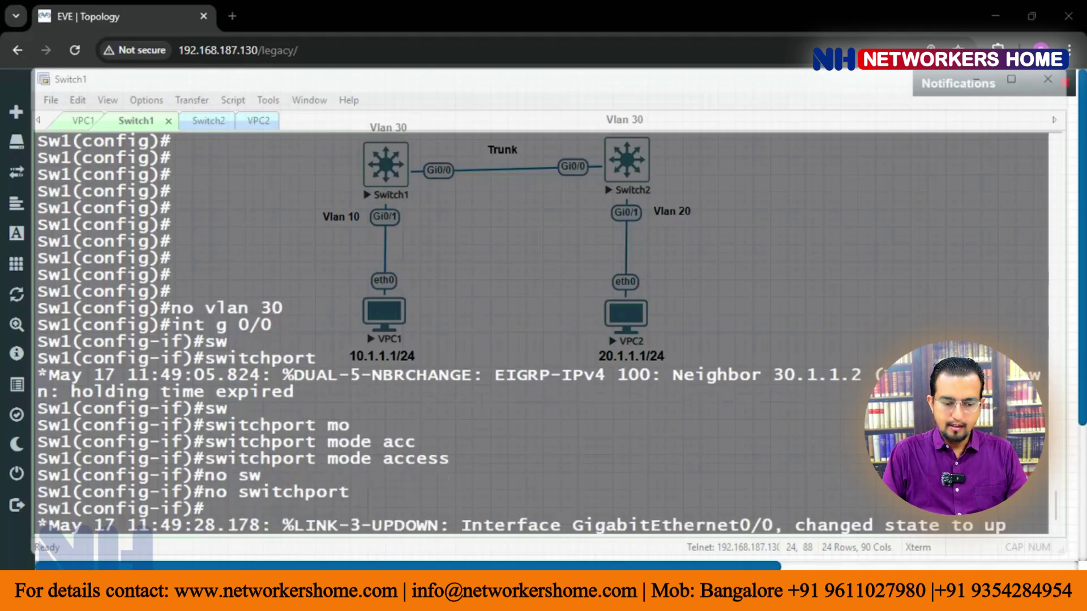
{"action": "key", "text": "Return"}
{"action": "key", "text": "Return"}
{"action": "key", "text": "Return"}
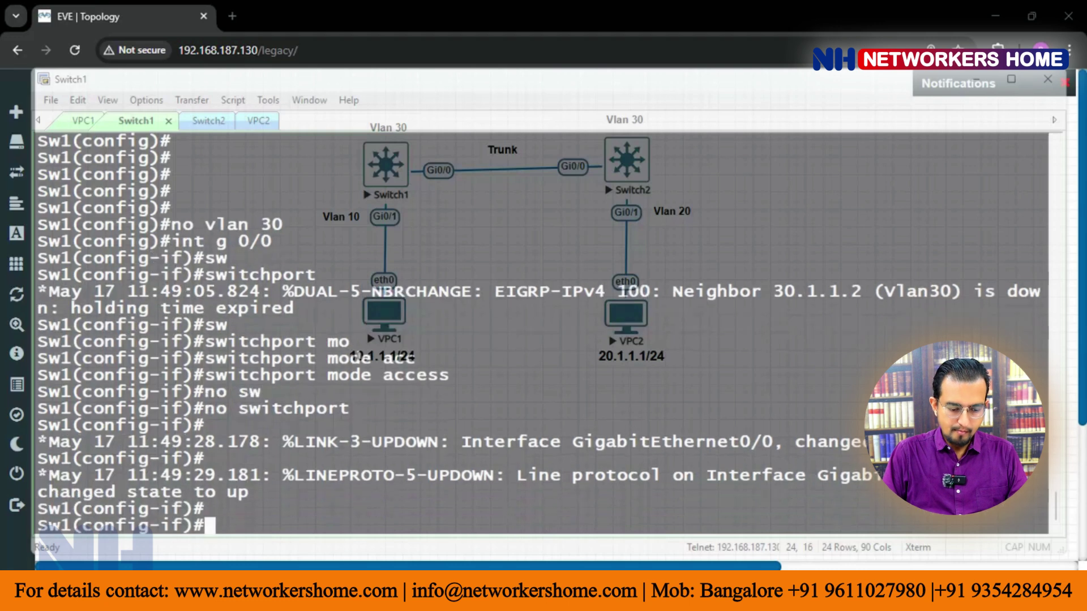
- Assign IP address 12.1.1.1 255.255.255.0 to Switch1's GigabitEthernet 0/0 and enable the interface with no shut
{"action": "type", "text": "ip add "}
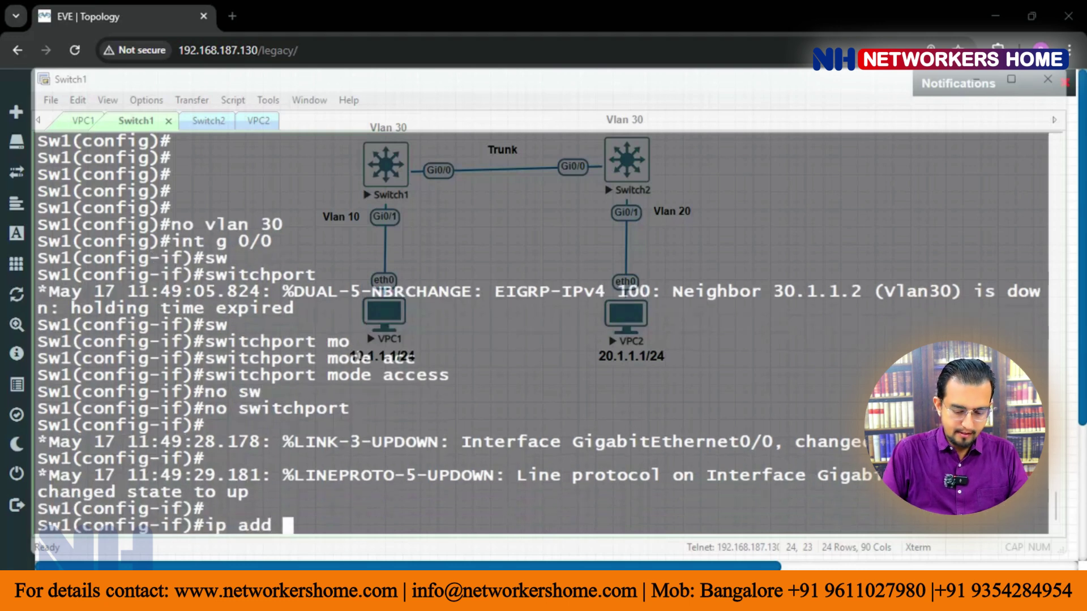
{"action": "type", "text": "12"}
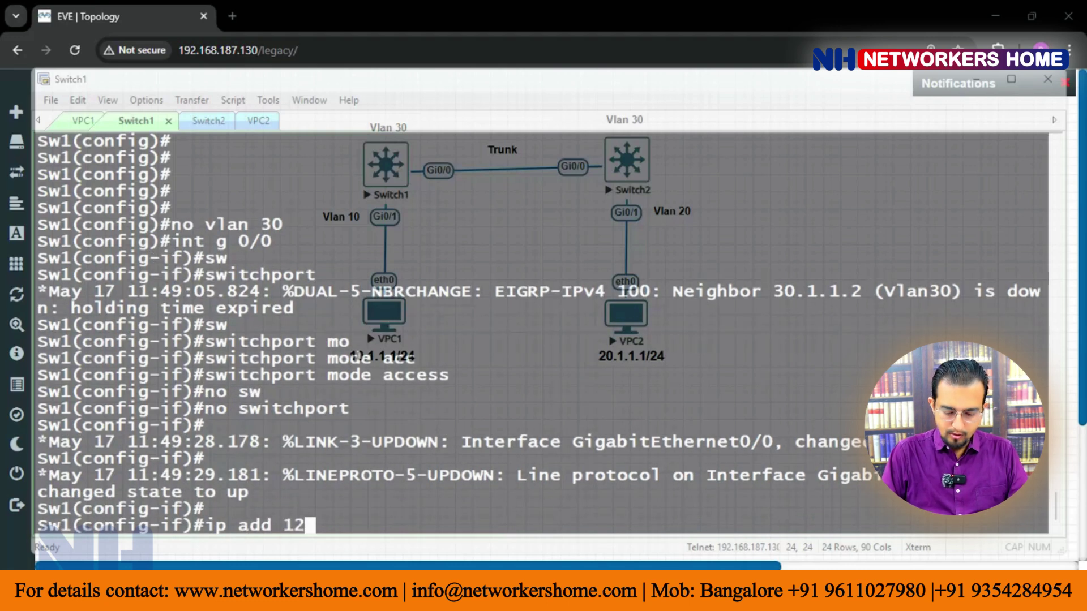
{"action": "type", "text": ".1.1.1 2"}
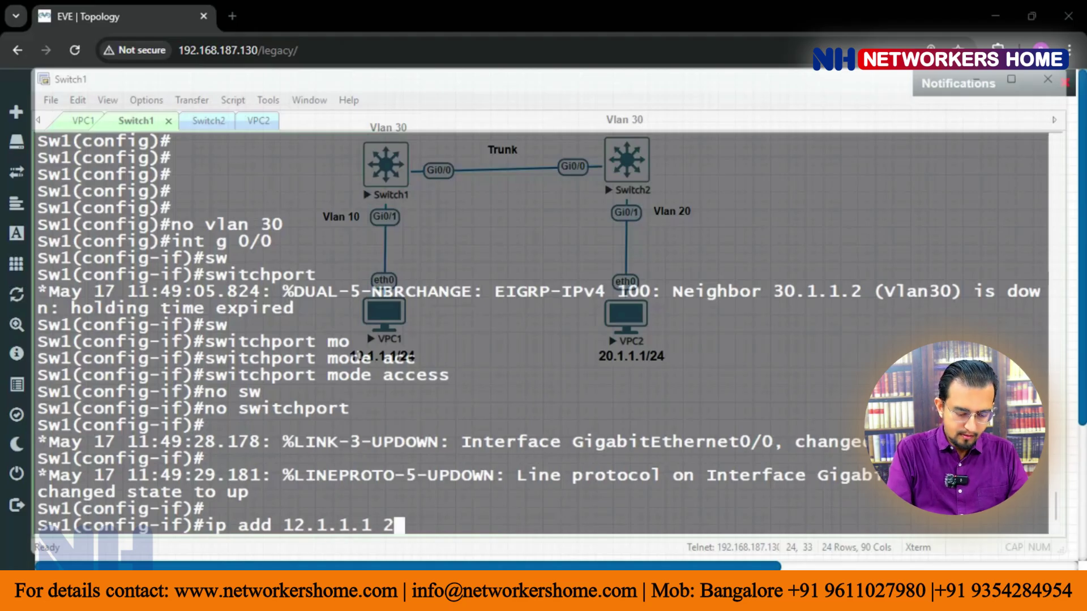
{"action": "type", "text": "55.255.255.0"}
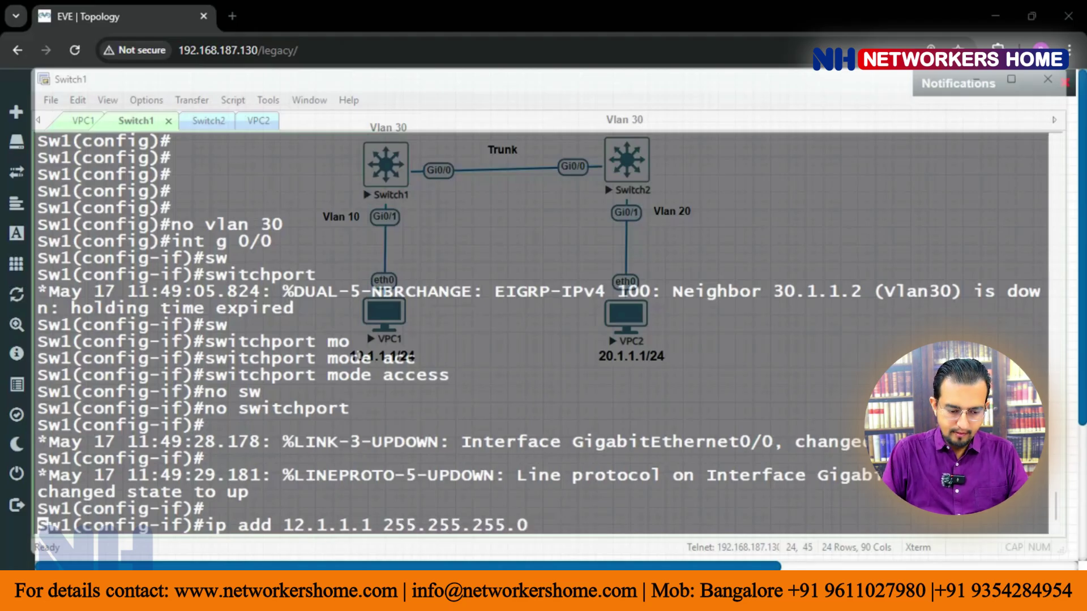
{"action": "key", "text": "Return"}
{"action": "type", "text": "no shut"}
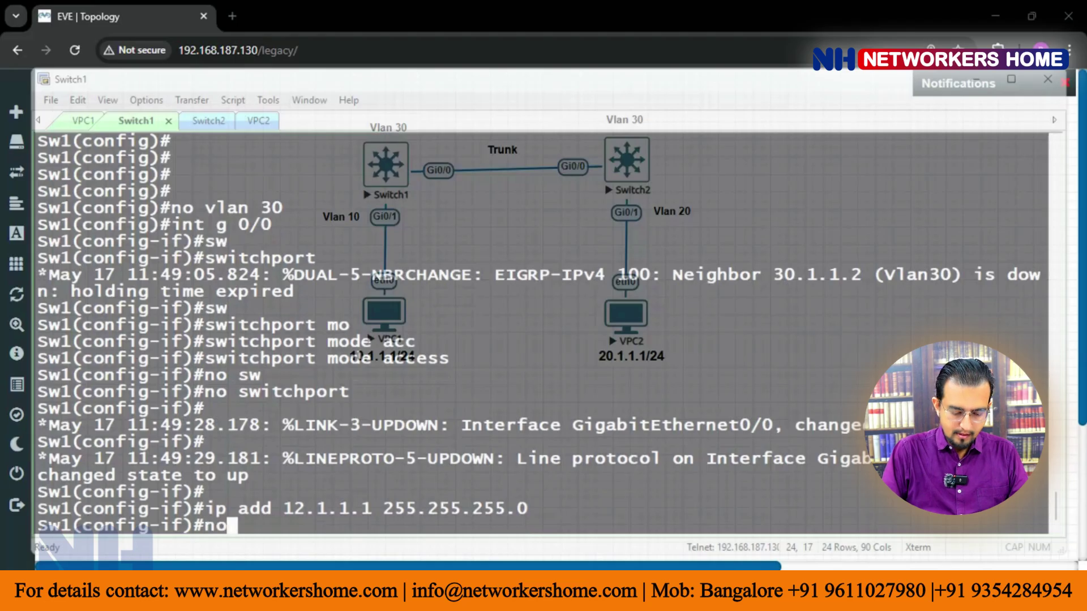
{"action": "key", "text": "Return"}
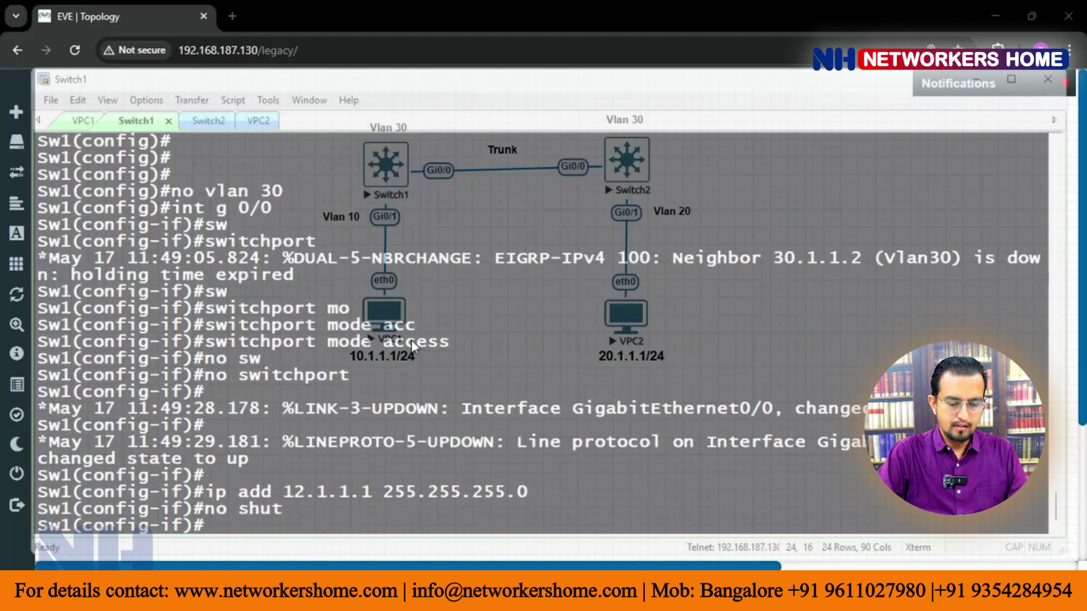
- In the Switch2 console, assign 12.1.1.2 255.255.255.0 to GigabitEthernet 0/0 and enable the interface with no shut
{"action": "key", "text": "ctrl+Tab"}
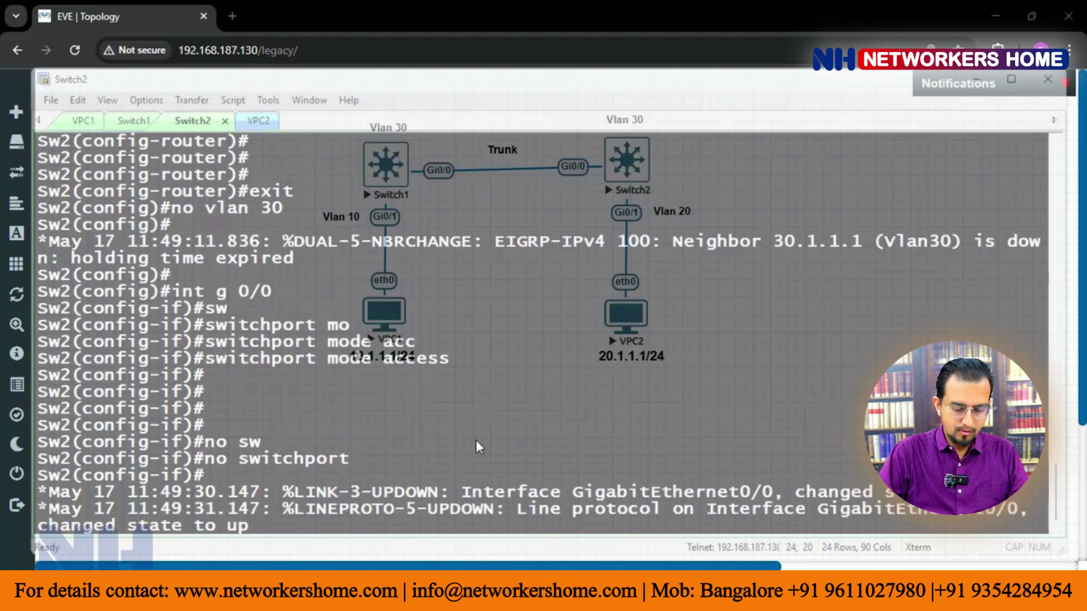
{"action": "key", "text": "Return"}
{"action": "key", "text": "Return"}
{"action": "key", "text": "Return"}
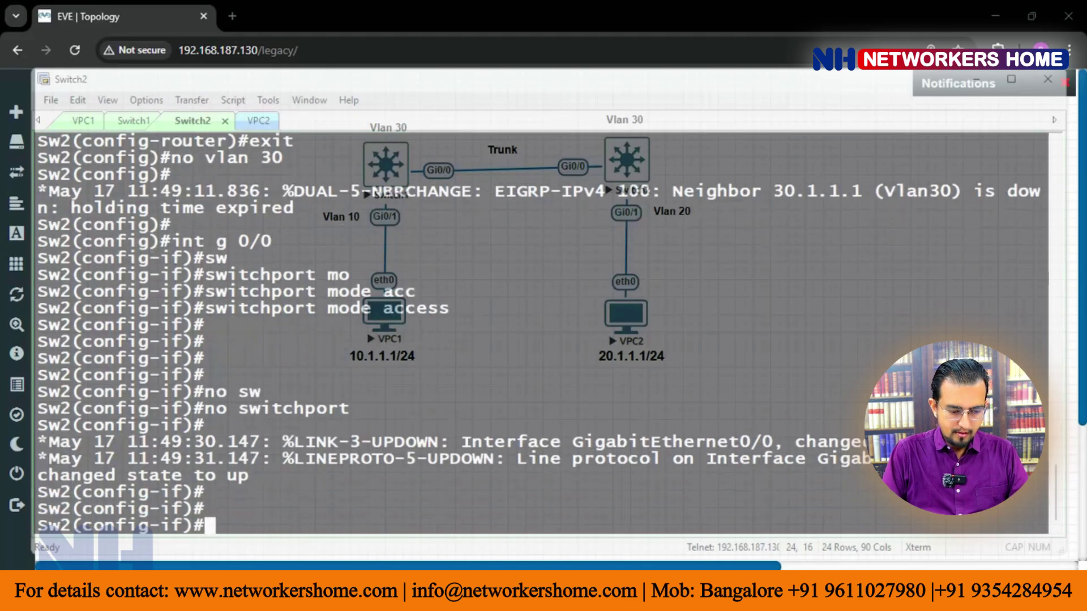
{"action": "type", "text": "ip add 12.1.1.2 255.255.255."}
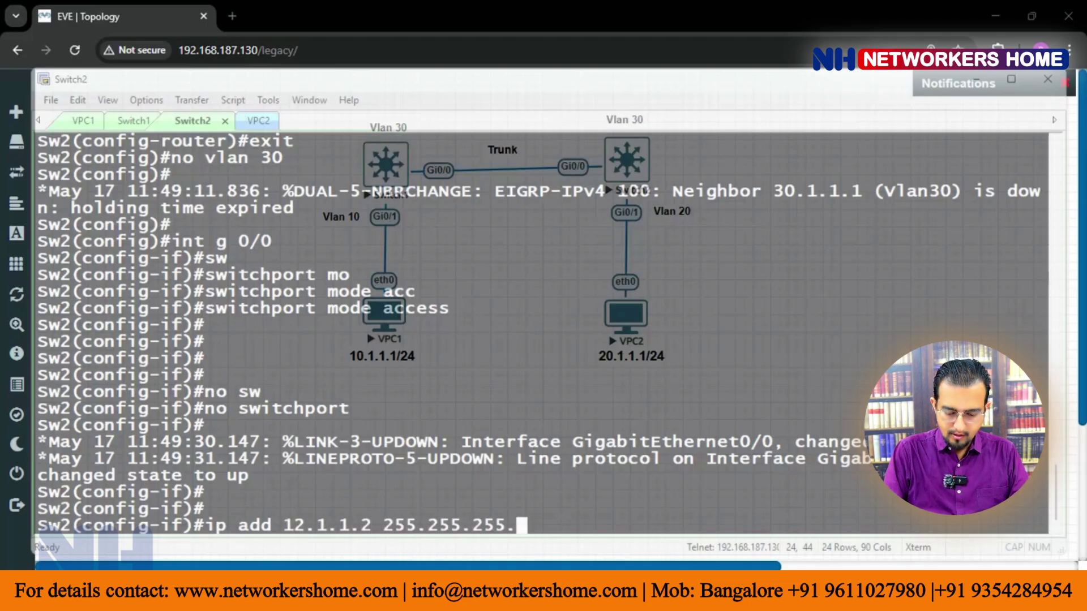
{"action": "type", "text": "0"}
{"action": "key", "text": "Return"}
{"action": "type", "text": "n"}
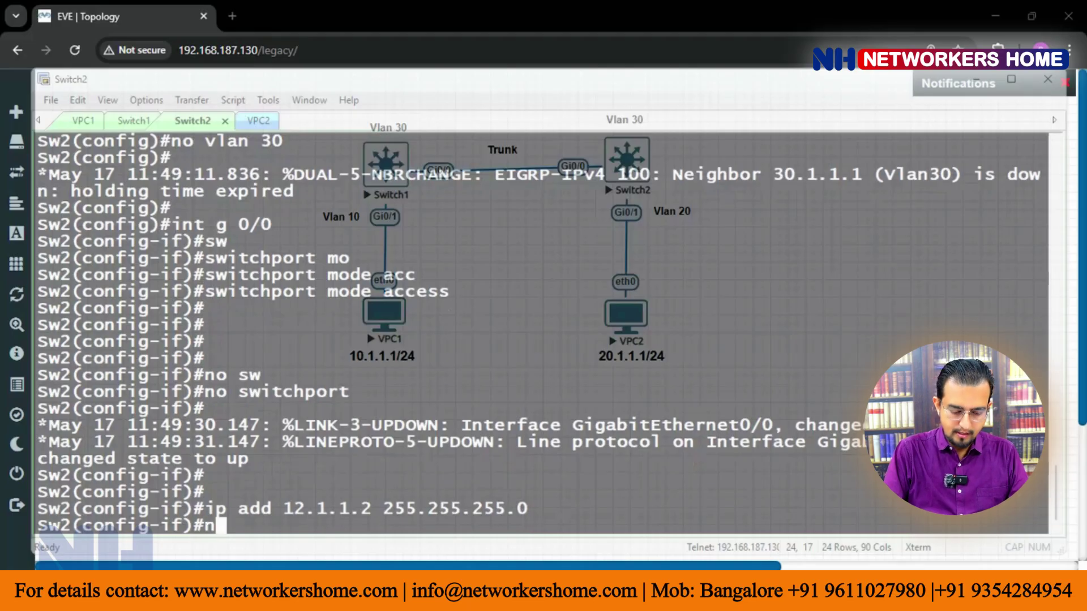
{"action": "type", "text": "o shut"}
{"action": "key", "text": "Return"}
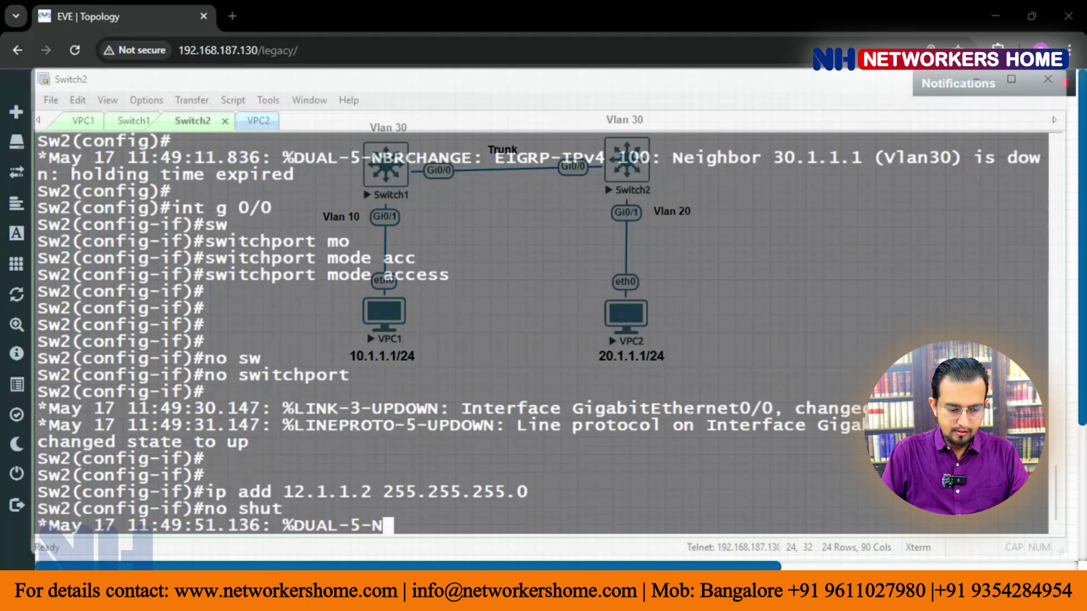
- Highlight the neighbor address and adjacency text in Switch2's latest EIGRP 100 message, then clear the selection
{"action": "key", "text": "Return"}
{"action": "key", "text": "Return"}
{"action": "key", "text": "Return"}
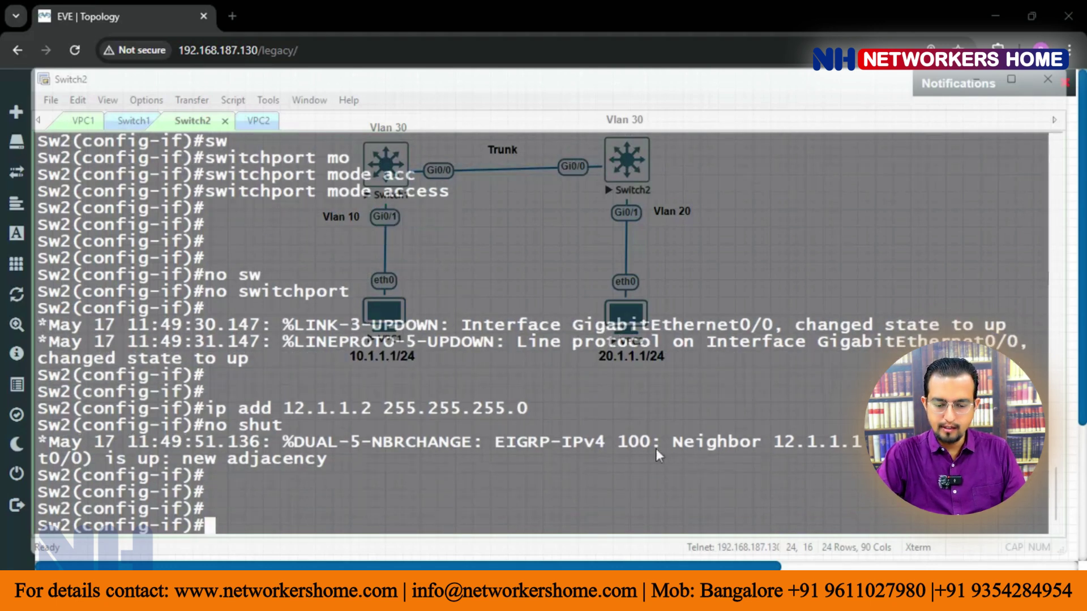
{"action": "left_click_drag", "start_coordinate": [671, 448], "coordinate": [883, 447]}
{"action": "left_click_drag", "start_coordinate": [194, 458], "coordinate": [367, 458]}
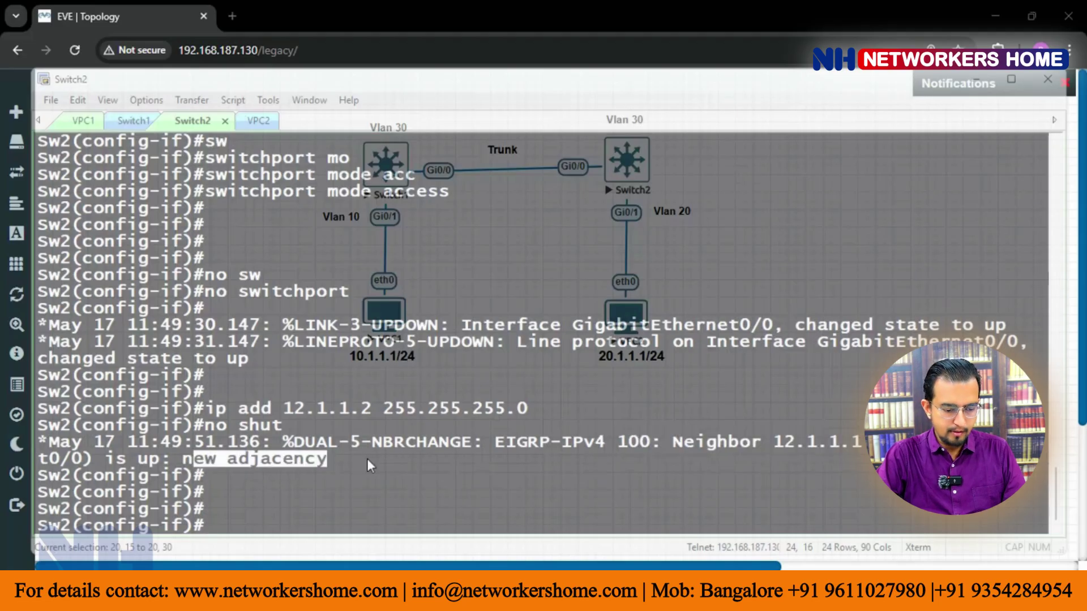
{"action": "left_click", "coordinate": [346, 487]}
- In the VPC1 console, clear space with fresh prompts and ping 20.1.1.1
{"action": "left_click", "coordinate": [86, 124]}
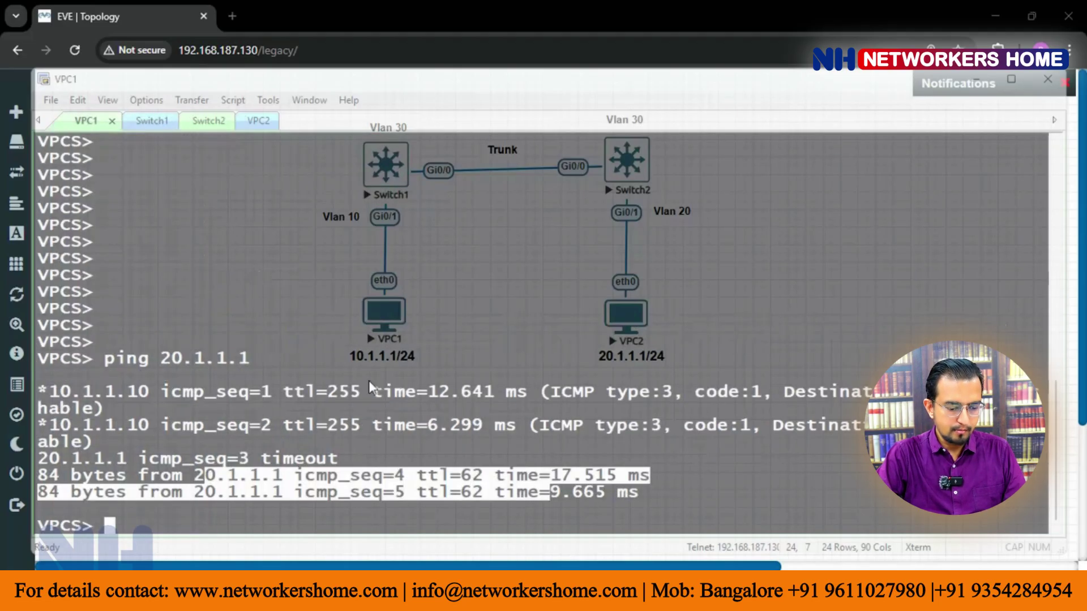
{"action": "key", "text": "Return"}
{"action": "key", "text": "Return"}
{"action": "key", "text": "Return"}
{"action": "key", "text": "Return"}
{"action": "key", "text": "Return"}
{"action": "key", "text": "Return"}
{"action": "key", "text": "Return"}
{"action": "key", "text": "Return"}
{"action": "key", "text": "Return"}
{"action": "key", "text": "Return"}
{"action": "key", "text": "Return"}
{"action": "key", "text": "Return"}
{"action": "key", "text": "Return"}
{"action": "key", "text": "Return"}
{"action": "key", "text": "Return"}
{"action": "key", "text": "Return"}
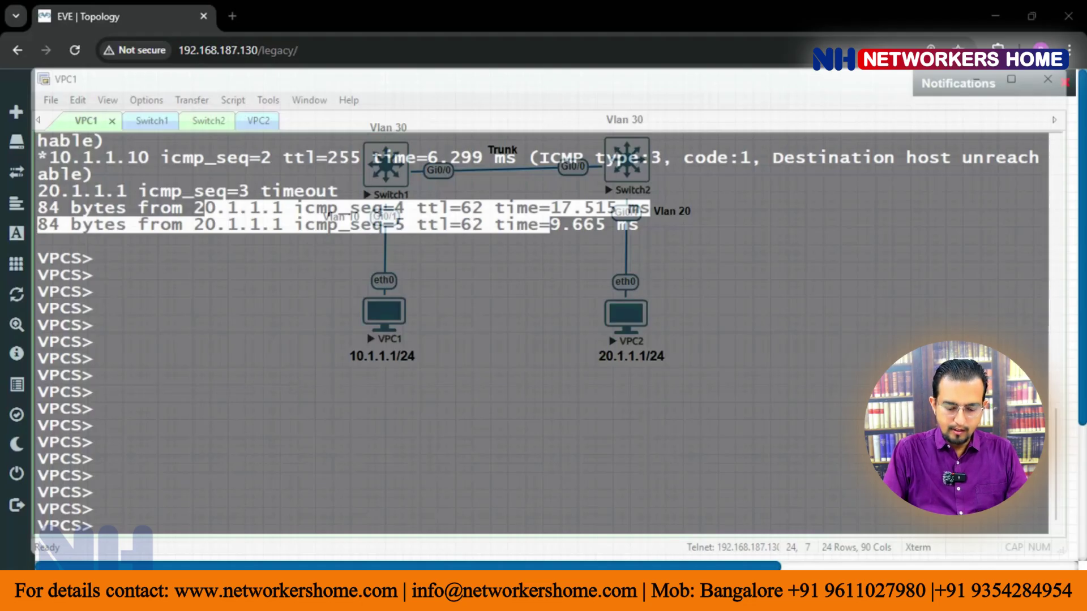
{"action": "type", "text": "ping 20"}
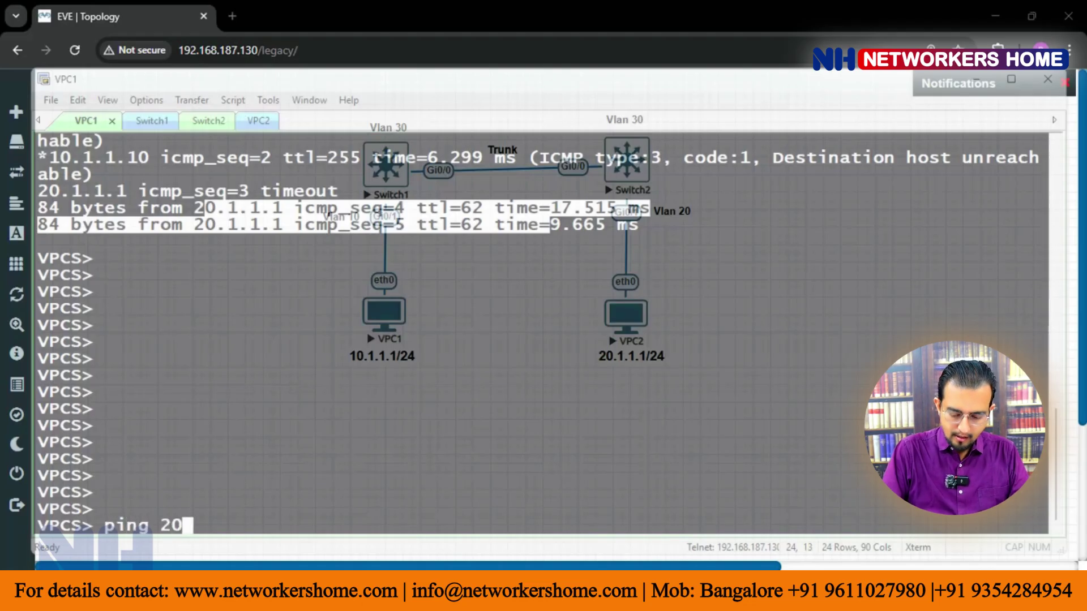
{"action": "type", "text": ".1.1.1"}
{"action": "key", "text": "Return"}
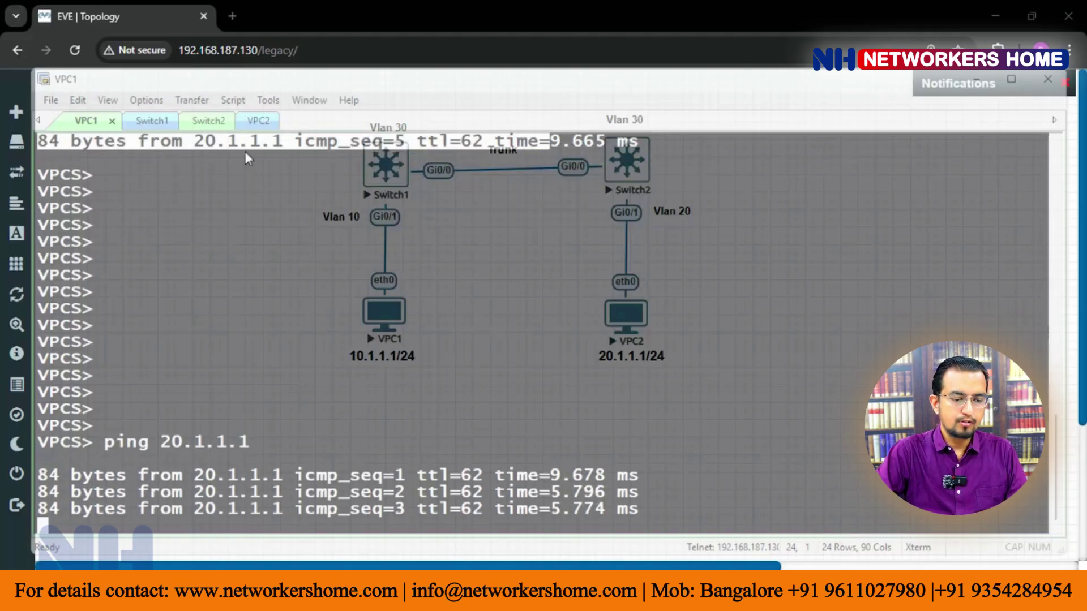
- In the Switch1 console, leave configuration mode and display the routing table with sh ip route
{"action": "left_click", "coordinate": [150, 120]}
{"action": "key", "text": "ctrl+c"}
{"action": "key", "text": "Return"}
{"action": "key", "text": "Return"}
{"action": "key", "text": "Return"}
{"action": "key", "text": "Return"}
{"action": "key", "text": "Return"}
{"action": "type", "text": "sh ip route"}
{"action": "key", "text": "Return"}
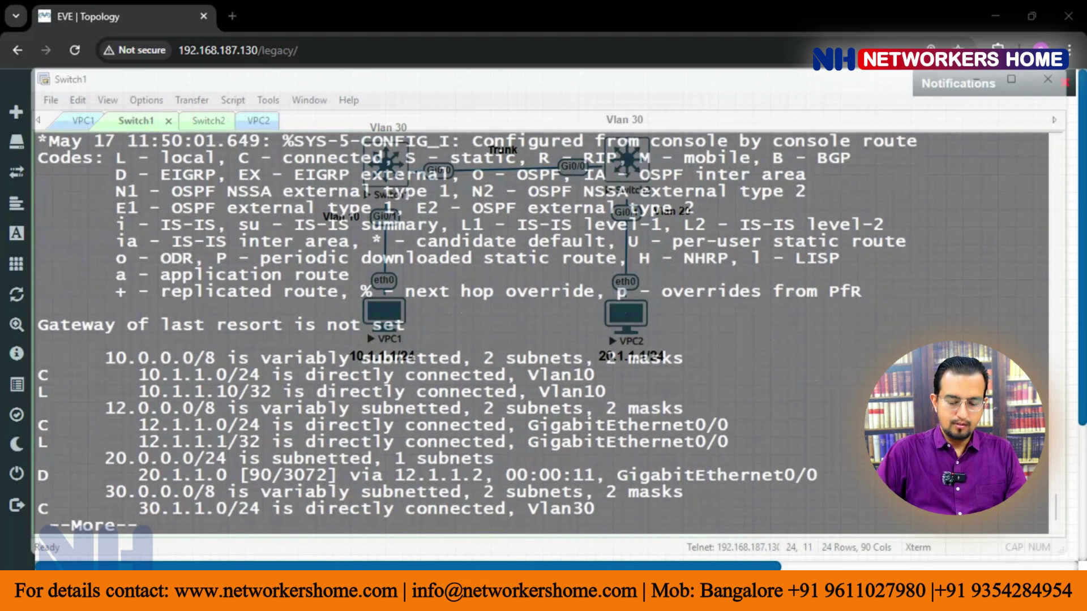
- Display the rest of Switch1's routing table and add a few fresh prompts below it
{"action": "key", "text": "space"}
{"action": "key", "text": "Return"}
{"action": "key", "text": "Return"}
{"action": "key", "text": "Return"}
- Highlight the 10.0.0.0, 12.0.0.0 and 30.0.0.0 entries in Switch1's routing table, then clear the selection
{"action": "left_click_drag", "start_coordinate": [141, 308], "coordinate": [643, 367]}
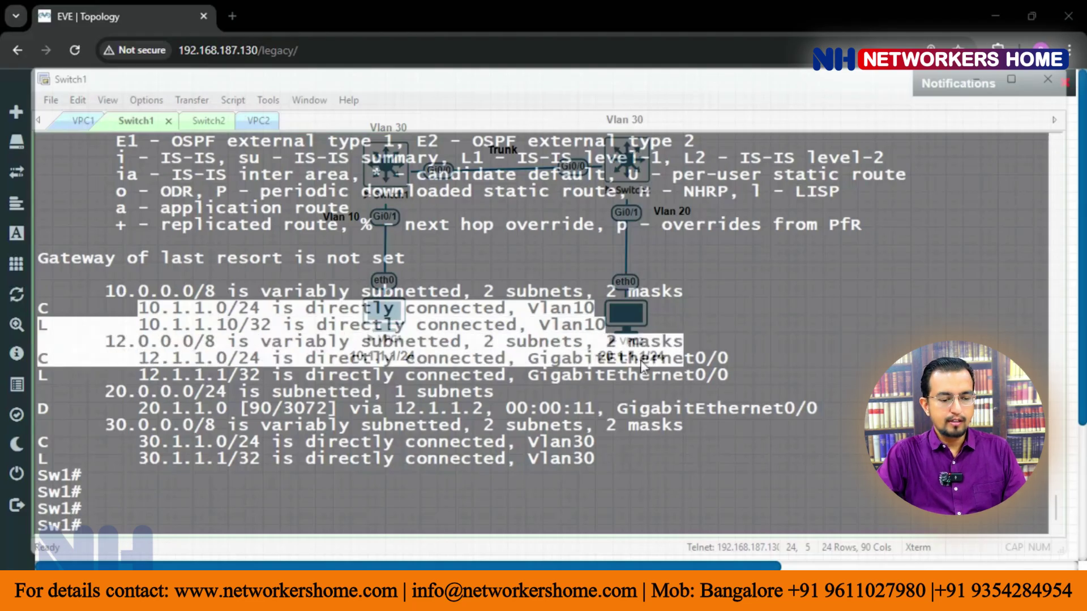
{"action": "left_click", "coordinate": [231, 371]}
{"action": "left_click_drag", "start_coordinate": [187, 354], "coordinate": [512, 378]}
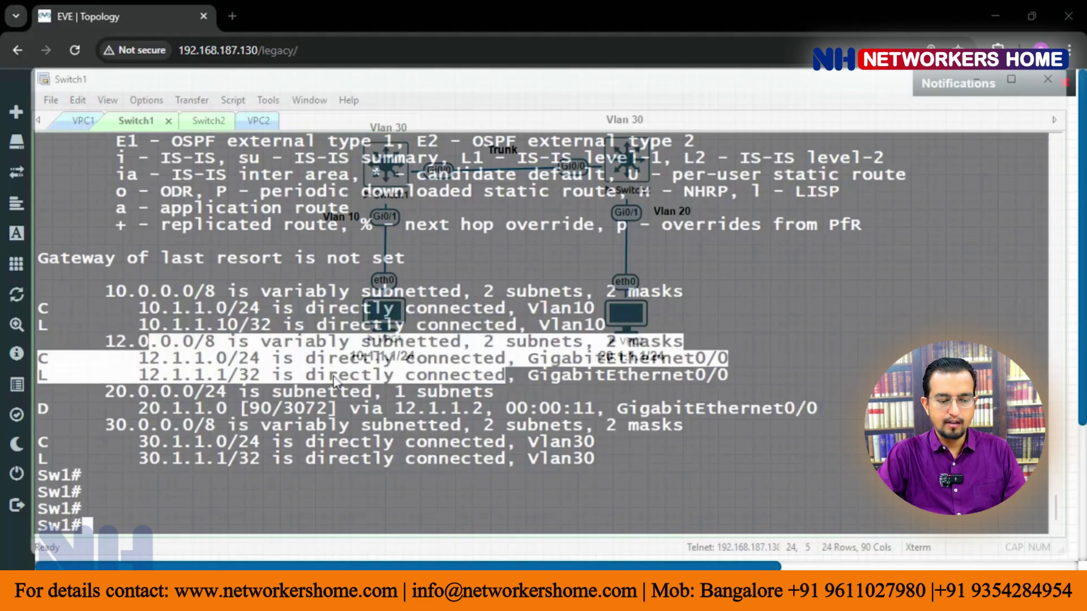
{"action": "left_click_drag", "start_coordinate": [337, 381], "coordinate": [306, 400]}
{"action": "left_click_drag", "start_coordinate": [238, 426], "coordinate": [340, 449]}
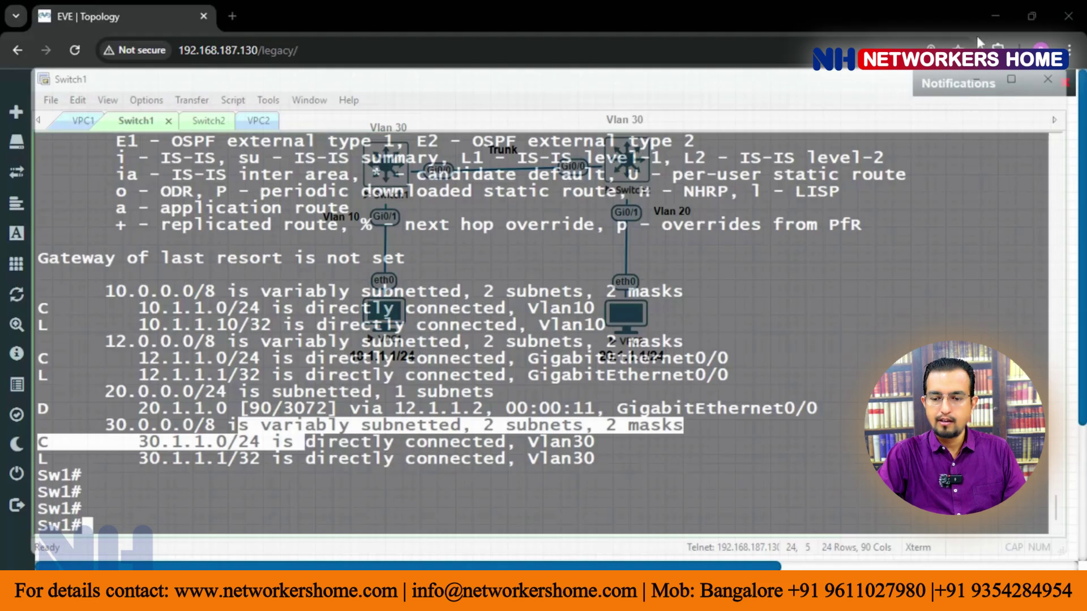
{"action": "left_click", "coordinate": [468, 365]}
{"action": "left_click_drag", "start_coordinate": [126, 423], "coordinate": [613, 464]}
{"action": "left_click", "coordinate": [613, 464]}
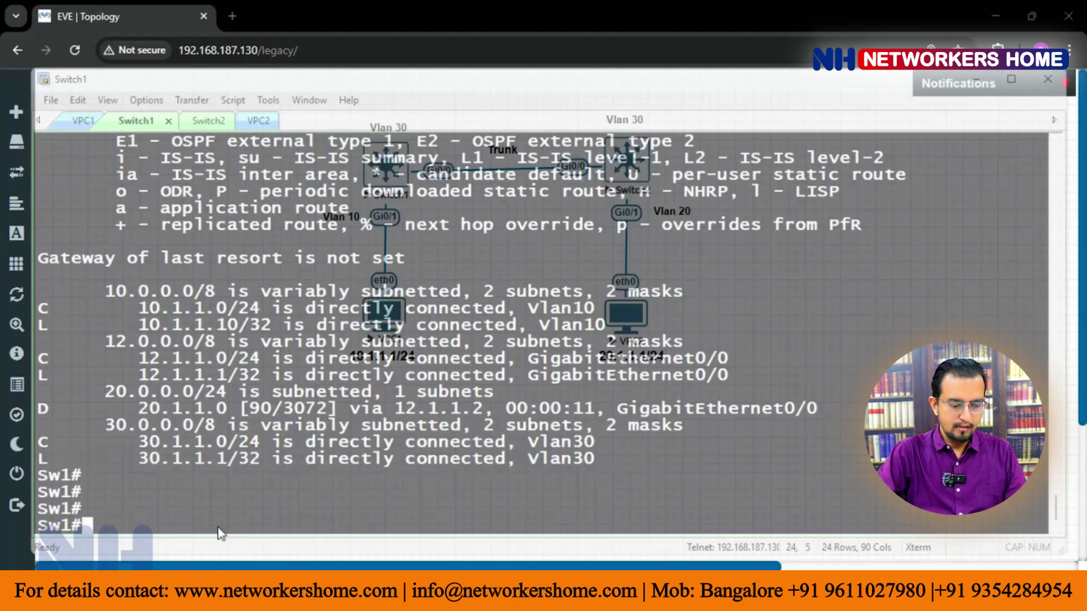
- Enter configuration mode on Switch1 and remove the VLAN 30 interface with no int vlan 30
{"action": "type", "text": "conf t"}
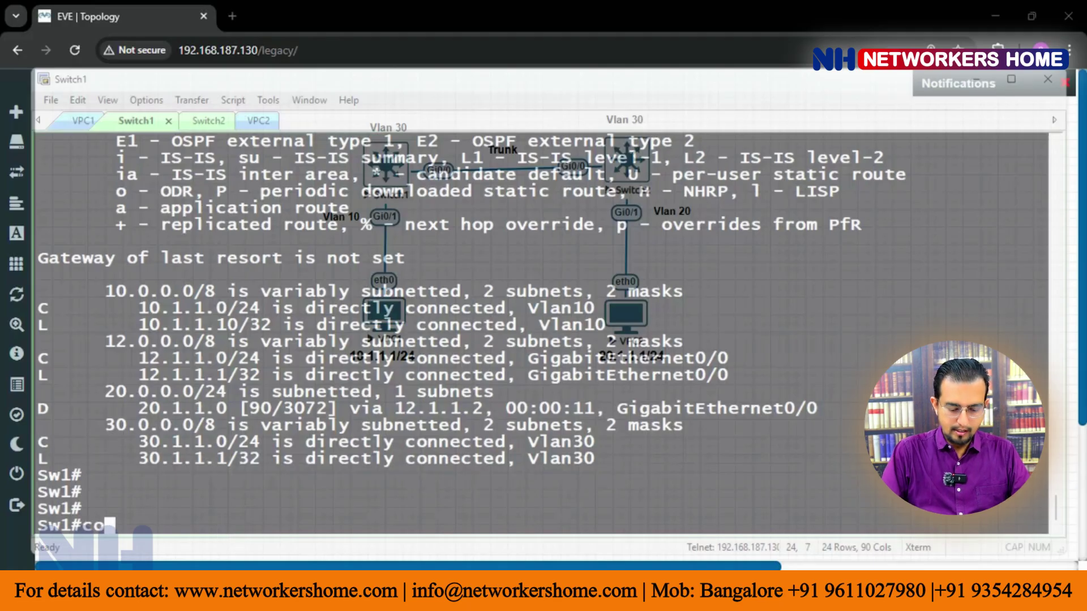
{"action": "key", "text": "Return"}
{"action": "type", "text": "no"}
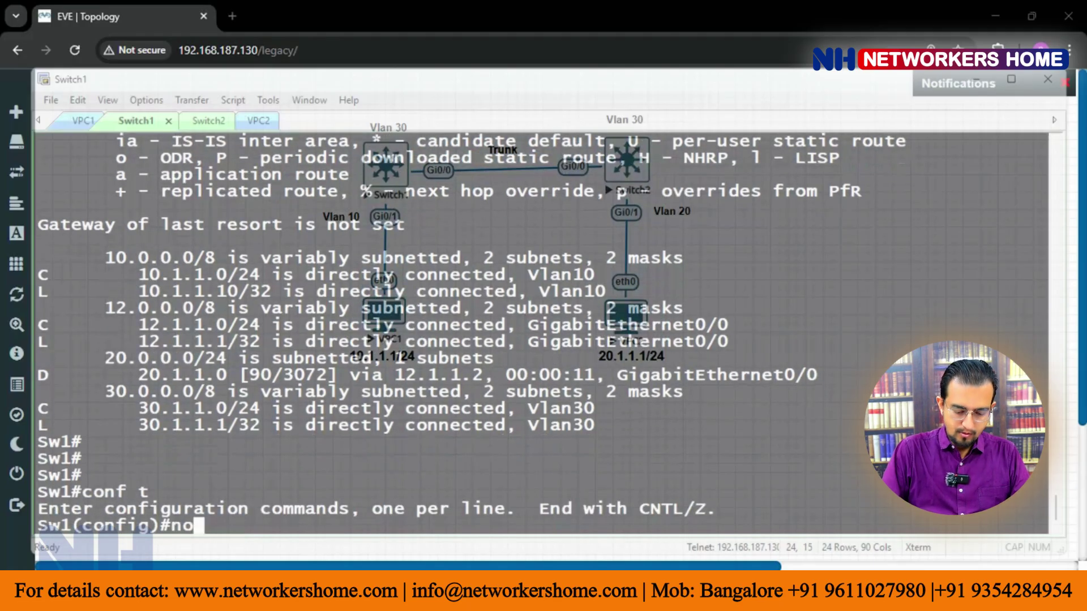
{"action": "type", "text": " int vlan 30"}
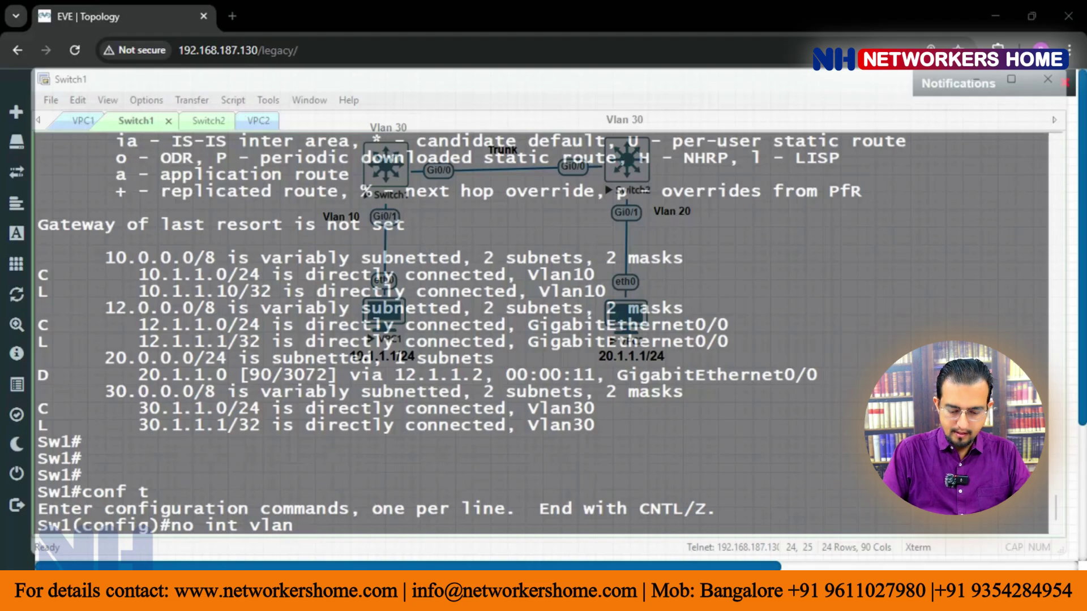
{"action": "key", "text": "Return"}
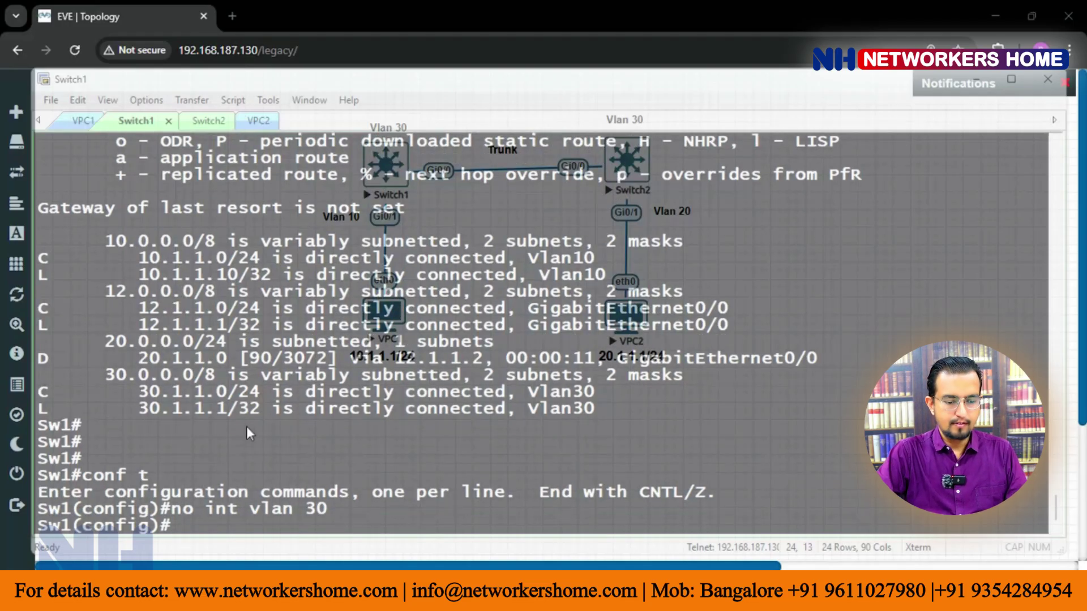
{"action": "left_click_drag", "start_coordinate": [121, 243], "coordinate": [331, 357]}
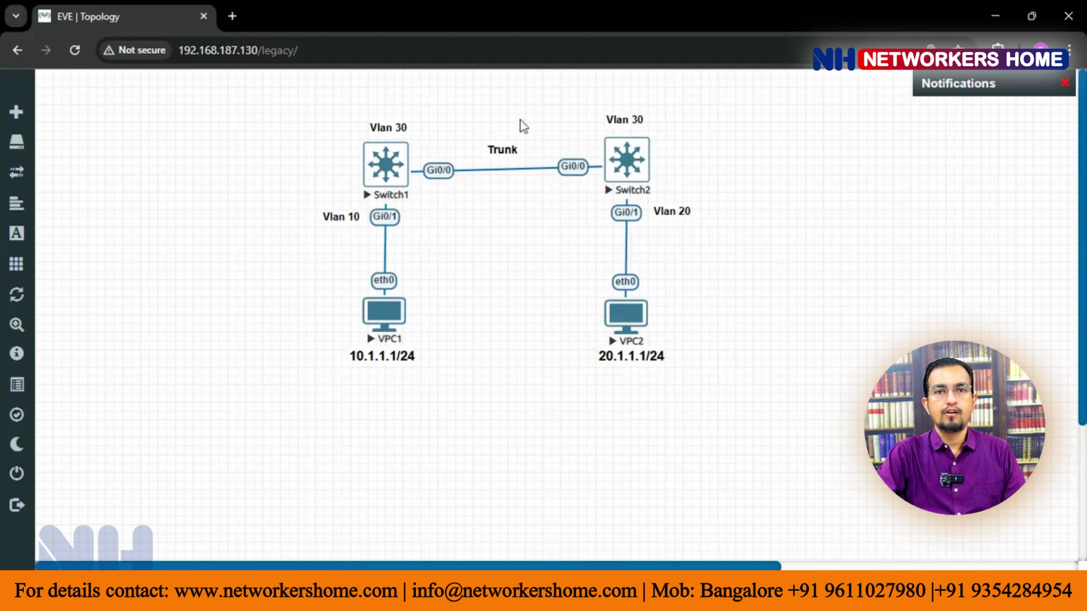
{"action": "left_click", "coordinate": [995, 16]}
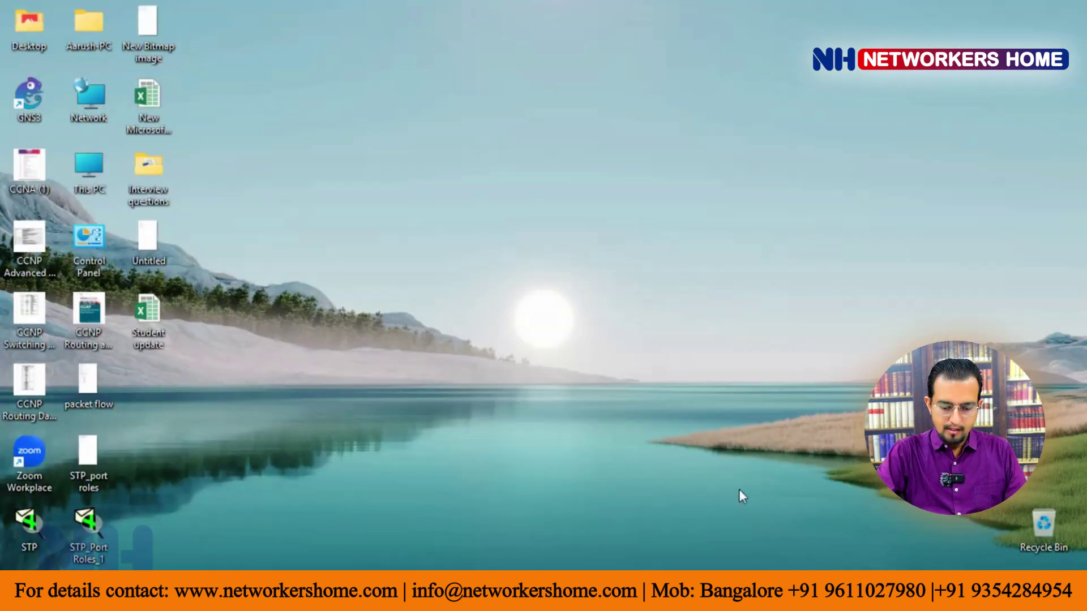
{"action": "key", "text": "alt+Tab"}
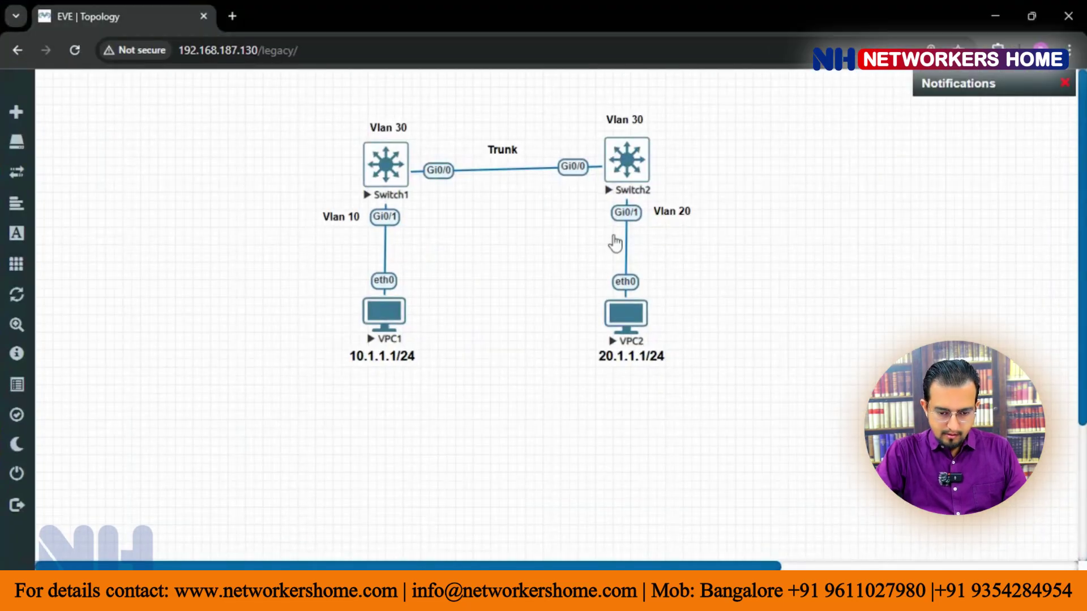
- Nudge Switch2 slightly down in the topology and delete the Trunk label above the link between the switches
{"action": "left_click_drag", "start_coordinate": [634, 180], "coordinate": [636, 175]}
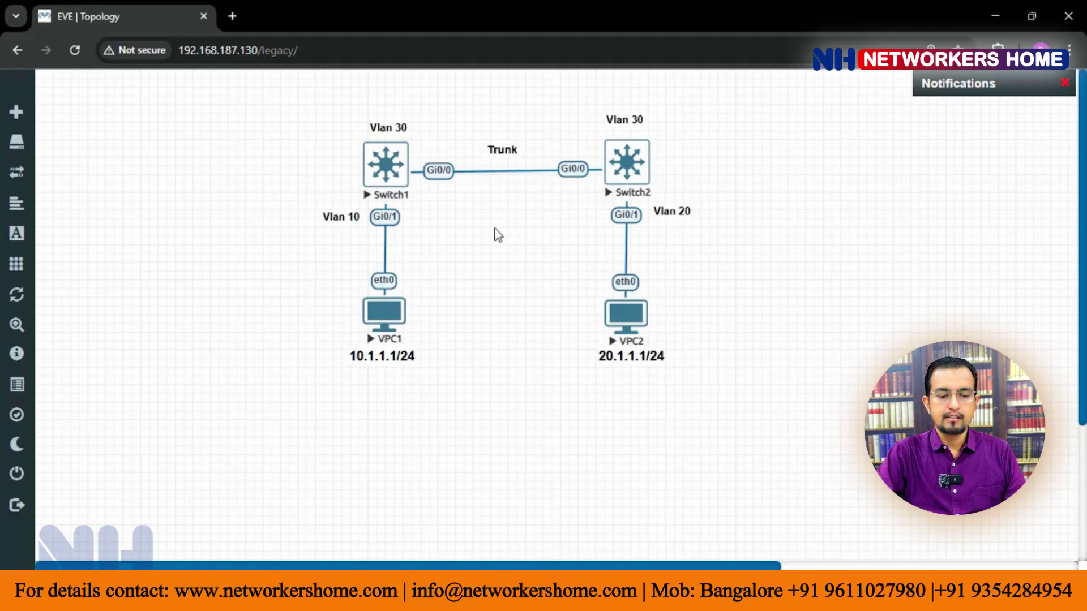
{"action": "right_click", "coordinate": [503, 149]}
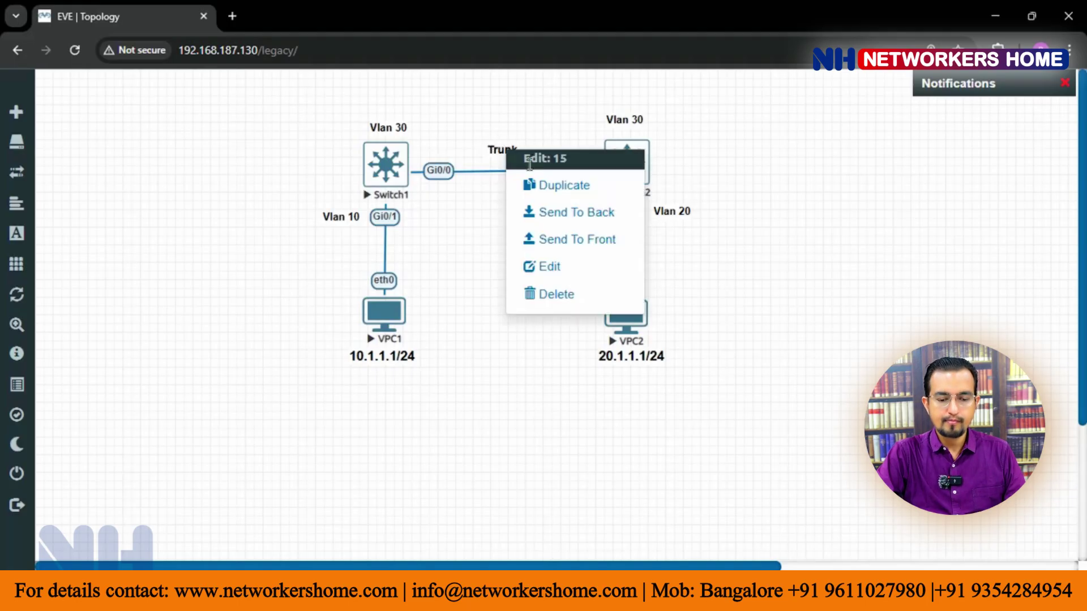
{"action": "left_click", "coordinate": [571, 297]}
{"action": "left_click", "coordinate": [488, 201]}
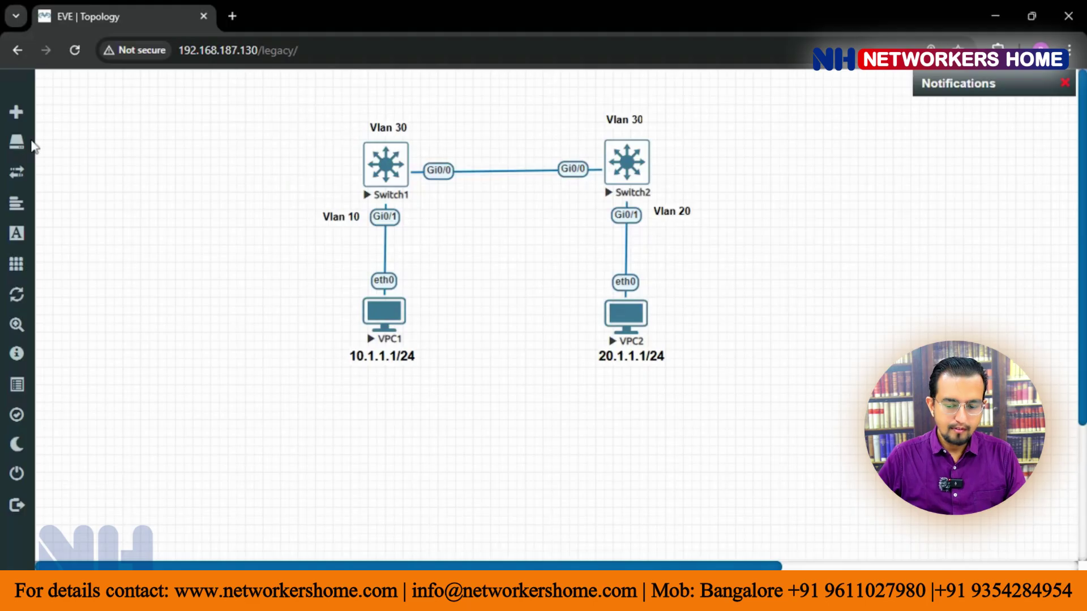
- Delete both Vlan 30 text labels near Switch1 and Switch2 from the topology
{"action": "left_click_drag", "start_coordinate": [391, 131], "coordinate": [304, 154]}
{"action": "mouse_move", "coordinate": [635, 117]}
{"action": "left_mouse_down"}
{"action": "mouse_move", "coordinate": [680, 128]}
{"action": "mouse_move", "coordinate": [688, 141]}
{"action": "mouse_move", "coordinate": [635, 121]}
{"action": "left_mouse_up"}
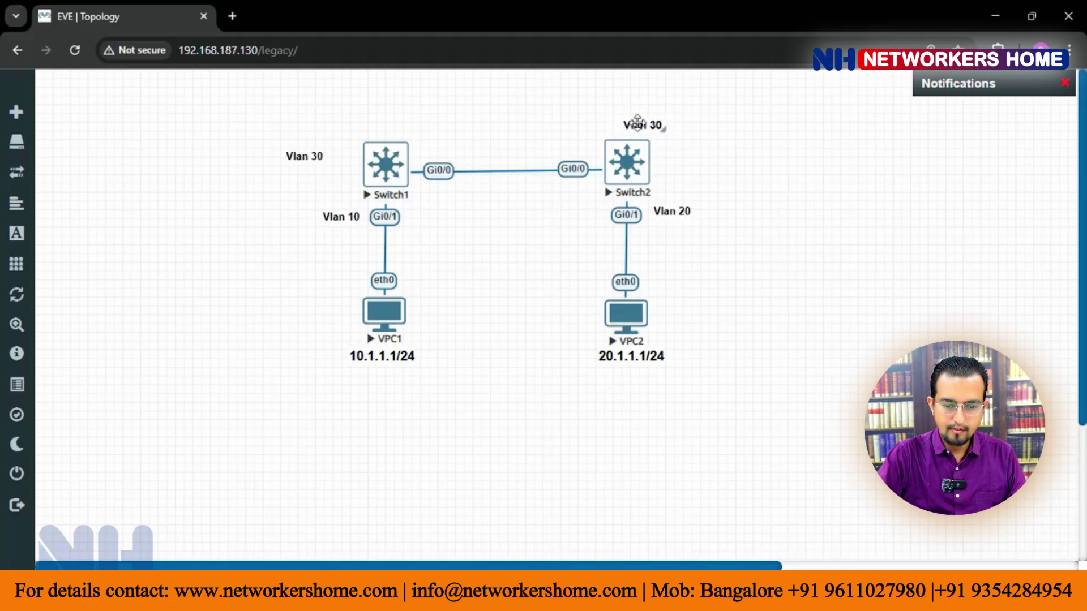
{"action": "right_click", "coordinate": [647, 126]}
{"action": "left_click", "coordinate": [714, 269]}
{"action": "left_click", "coordinate": [492, 203]}
{"action": "right_click", "coordinate": [291, 153]}
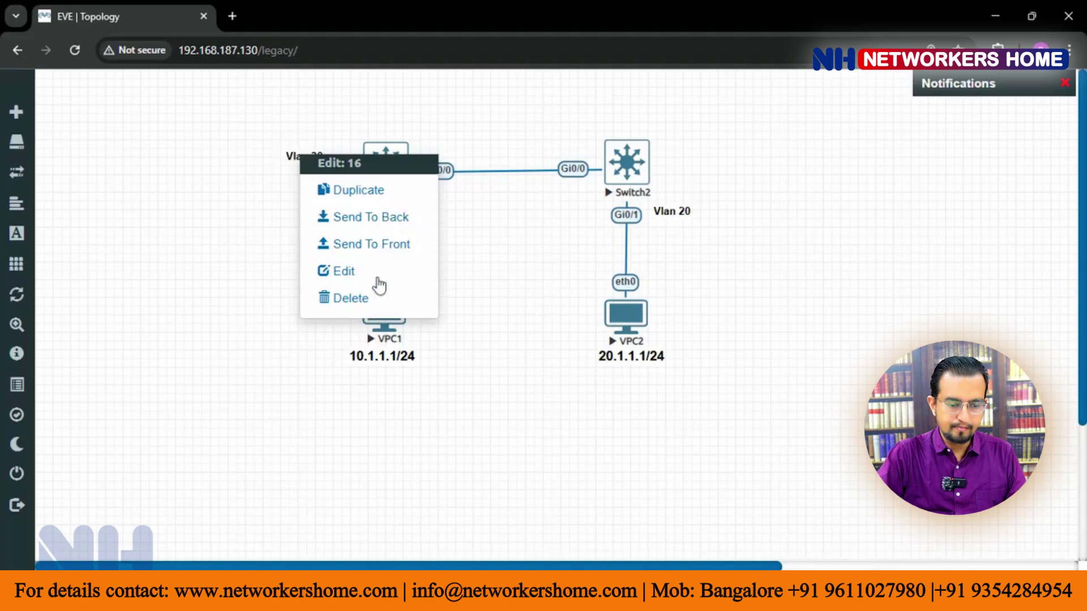
{"action": "left_click", "coordinate": [382, 300]}
{"action": "left_click", "coordinate": [487, 204]}
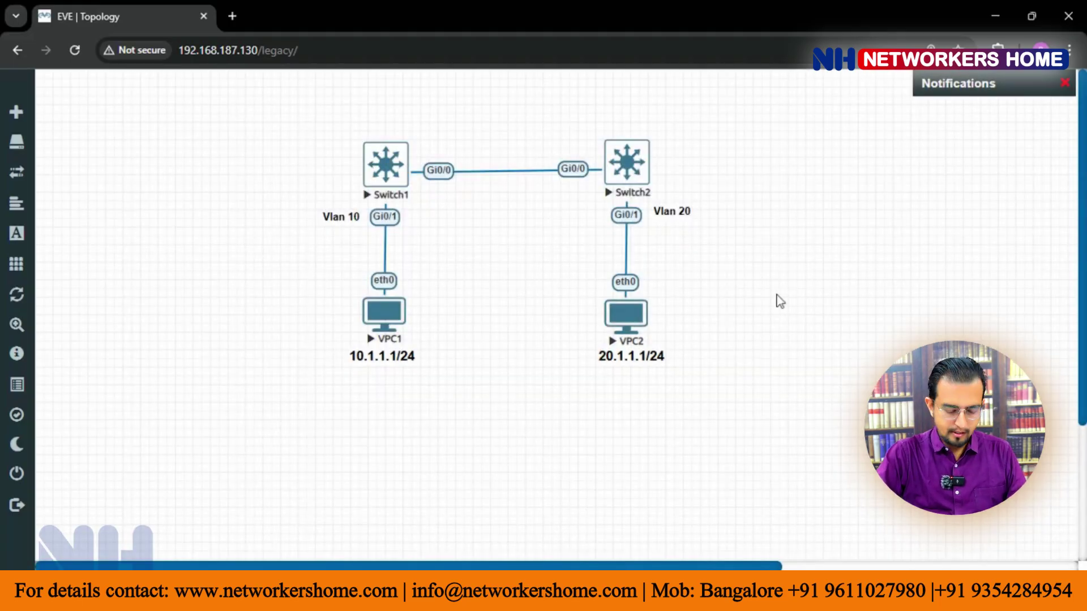
- Launch Epic Pen and move its toolbar clear of the topology diagram
{"action": "key", "text": "super"}
{"action": "type", "text": "epic"}
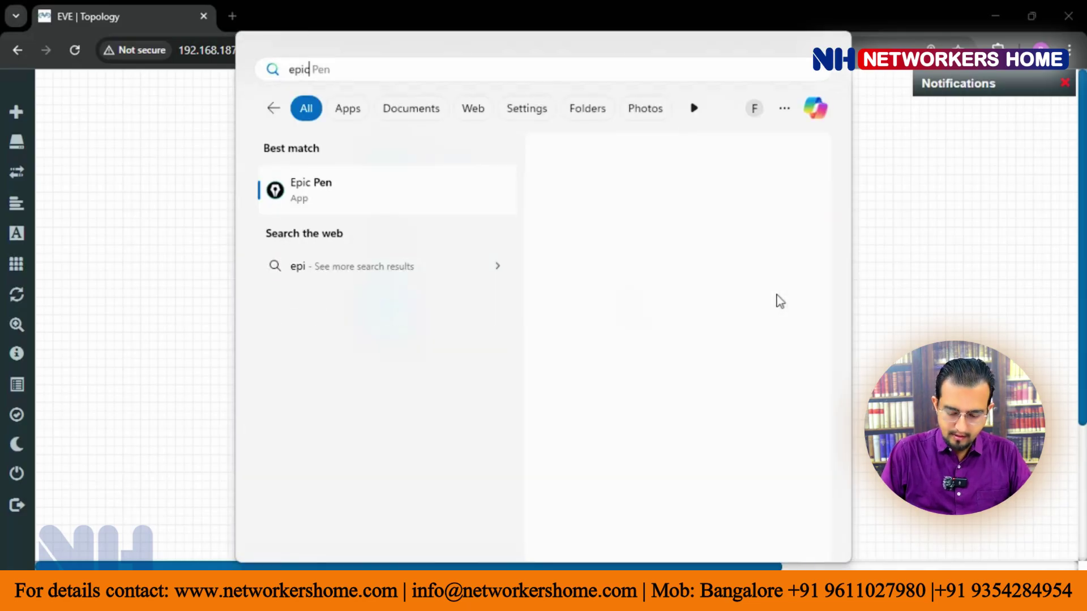
{"action": "key", "text": "Return"}
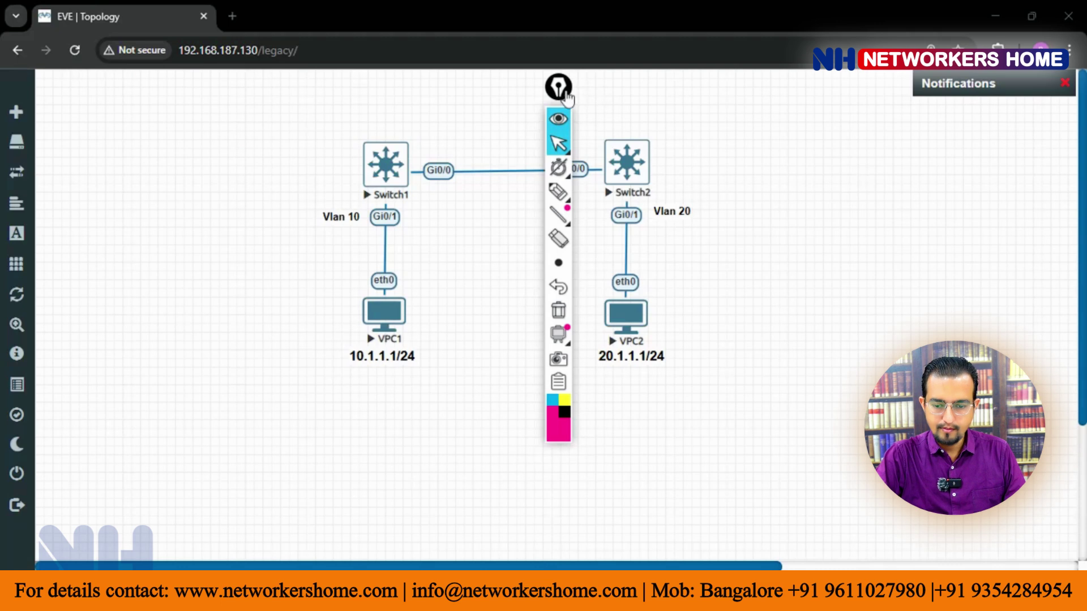
{"action": "left_click_drag", "start_coordinate": [566, 97], "coordinate": [921, 149]}
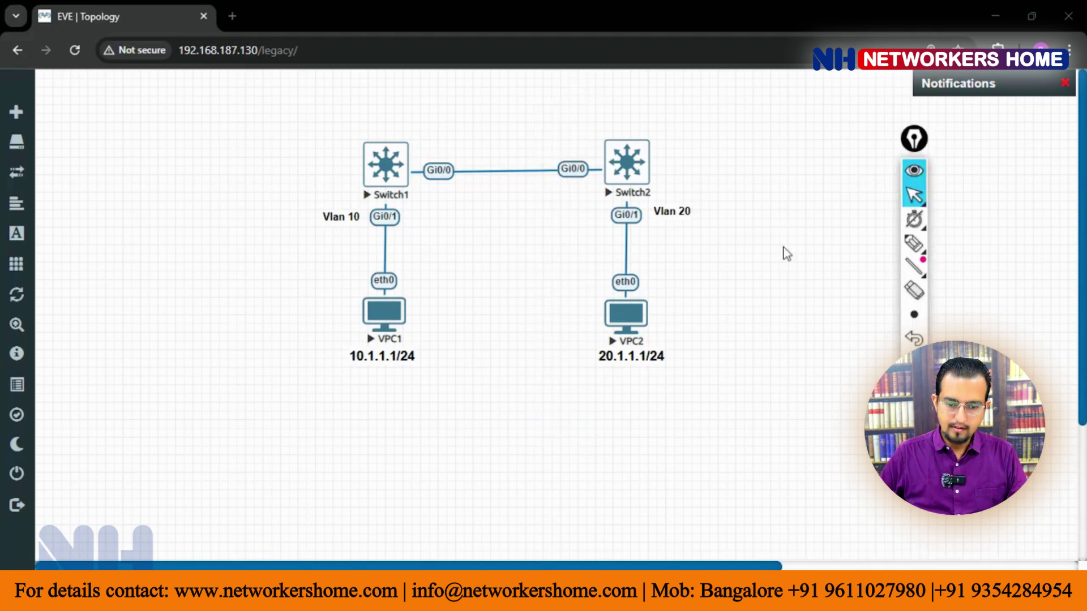
- With the pen, draw check marks beside VPC1 and VPC2 and underline the Vlan 10 and Vlan 20 labels
{"action": "left_click", "coordinate": [914, 243]}
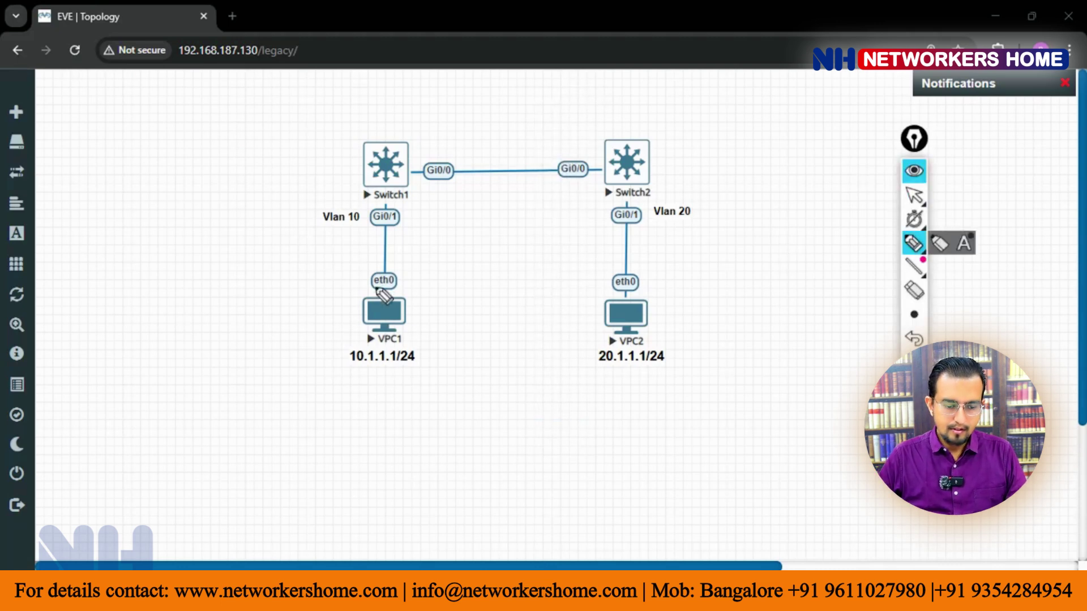
{"action": "left_click_drag", "start_coordinate": [311, 339], "coordinate": [348, 321]}
{"action": "left_click_drag", "start_coordinate": [661, 315], "coordinate": [673, 319]}
{"action": "left_click_drag", "start_coordinate": [330, 230], "coordinate": [360, 226]}
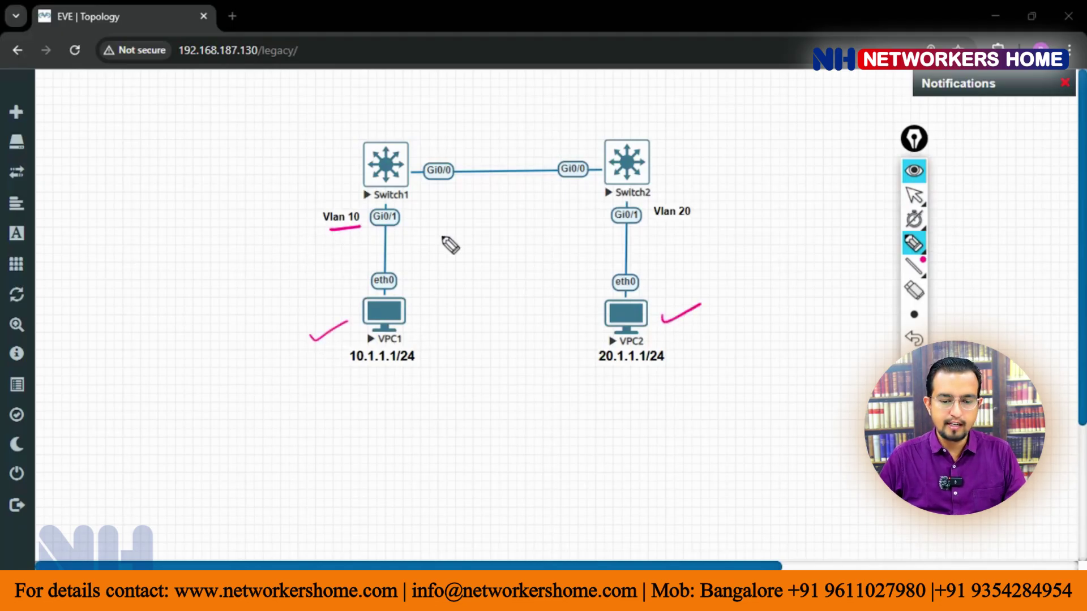
{"action": "left_click_drag", "start_coordinate": [664, 227], "coordinate": [710, 227]}
- Handwrite a numbered list beside the topology: 1 – Trunk, 2 – L3 interfaces, 3 – frugal
{"action": "mouse_move", "coordinate": [67, 172]}
{"action": "left_mouse_down"}
{"action": "mouse_move", "coordinate": [64, 189]}
{"action": "mouse_move", "coordinate": [142, 164]}
{"action": "mouse_move", "coordinate": [181, 178]}
{"action": "left_mouse_up"}
{"action": "left_click_drag", "start_coordinate": [193, 161], "coordinate": [210, 181]}
{"action": "left_click_drag", "start_coordinate": [57, 211], "coordinate": [71, 221]}
{"action": "mouse_move", "coordinate": [78, 213]}
{"action": "left_mouse_down"}
{"action": "mouse_move", "coordinate": [181, 204]}
{"action": "mouse_move", "coordinate": [226, 231]}
{"action": "left_mouse_up"}
{"action": "mouse_move", "coordinate": [221, 184]}
{"action": "left_mouse_down"}
{"action": "mouse_move", "coordinate": [238, 210]}
{"action": "mouse_move", "coordinate": [283, 209]}
{"action": "left_mouse_up"}
{"action": "left_click_drag", "start_coordinate": [189, 182], "coordinate": [206, 181]}
{"action": "left_click", "coordinate": [168, 187]}
{"action": "mouse_move", "coordinate": [59, 246]}
{"action": "left_mouse_down"}
{"action": "mouse_move", "coordinate": [69, 256]}
{"action": "mouse_move", "coordinate": [58, 260]}
{"action": "left_mouse_up"}
{"action": "mouse_move", "coordinate": [81, 251]}
{"action": "left_mouse_down"}
{"action": "mouse_move", "coordinate": [164, 251]}
{"action": "mouse_move", "coordinate": [193, 245]}
{"action": "mouse_move", "coordinate": [214, 224]}
{"action": "mouse_move", "coordinate": [231, 259]}
{"action": "left_mouse_up"}
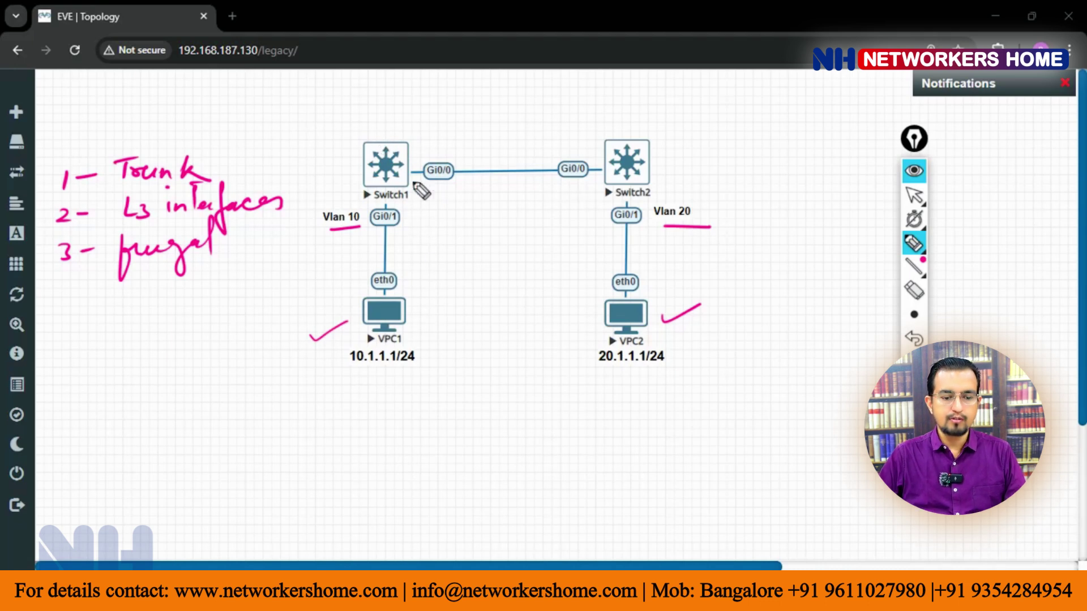
- Draw two short strokes above each switch and label Switch1's first stroke VLAN 10 with an arrow
{"action": "mouse_move", "coordinate": [374, 124]}
{"action": "left_mouse_down"}
{"action": "mouse_move", "coordinate": [372, 142]}
{"action": "mouse_move", "coordinate": [390, 140]}
{"action": "left_mouse_up"}
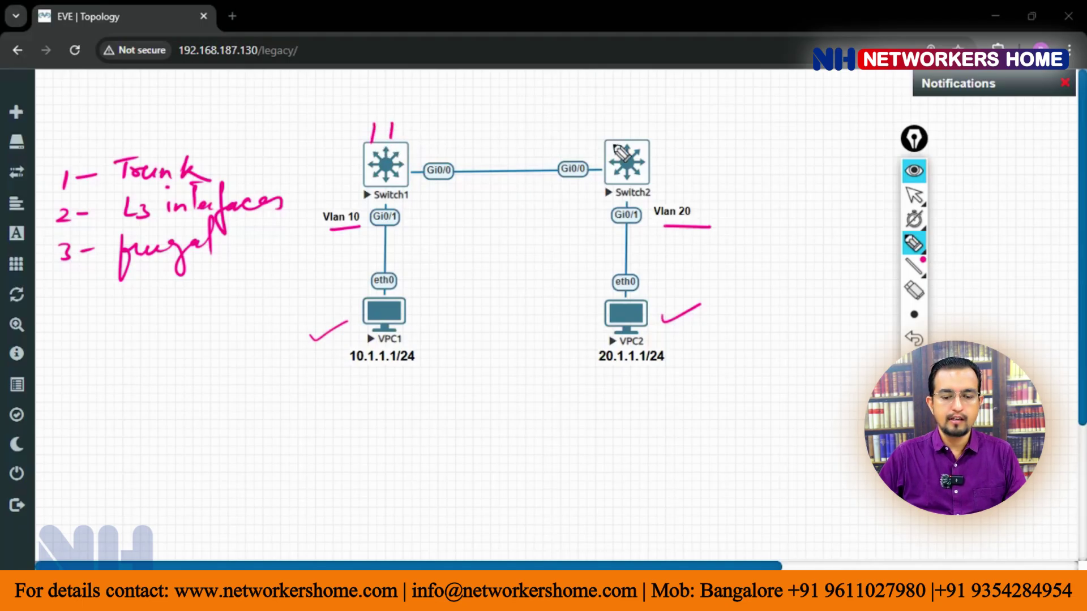
{"action": "mouse_move", "coordinate": [619, 119]}
{"action": "left_mouse_down"}
{"action": "mouse_move", "coordinate": [617, 139]}
{"action": "mouse_move", "coordinate": [634, 138]}
{"action": "left_mouse_up"}
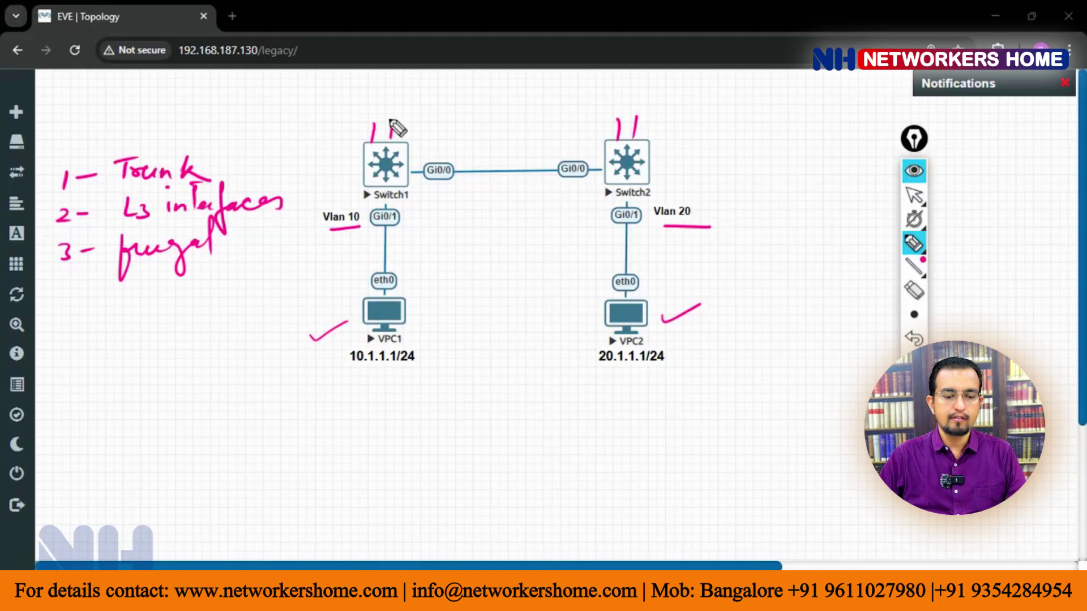
{"action": "left_click_drag", "start_coordinate": [333, 128], "coordinate": [365, 137]}
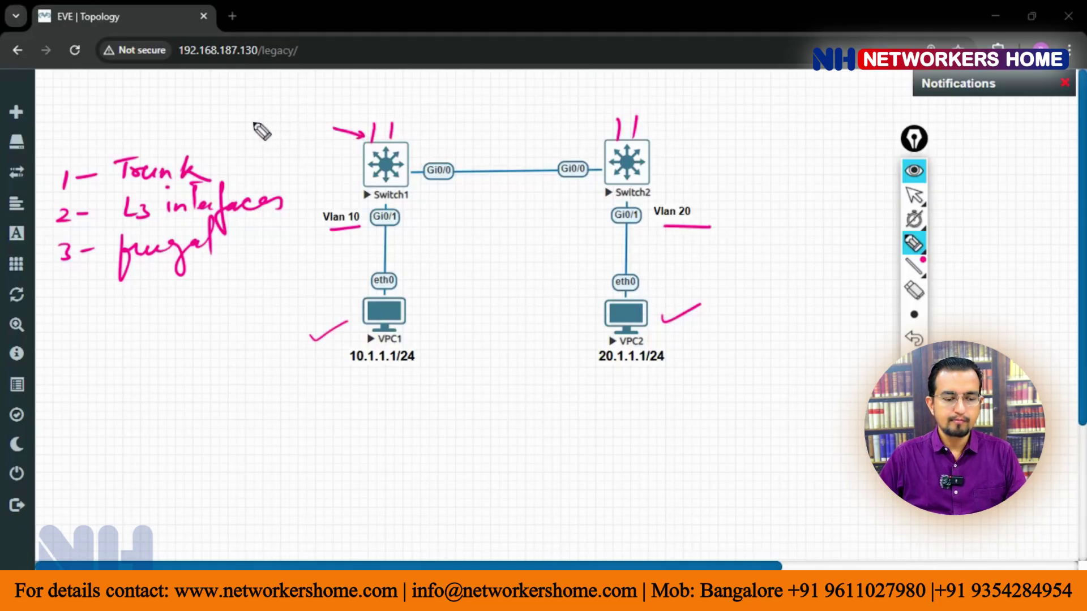
{"action": "left_click_drag", "start_coordinate": [247, 117], "coordinate": [266, 116]}
{"action": "mouse_move", "coordinate": [269, 116]}
{"action": "left_mouse_down"}
{"action": "mouse_move", "coordinate": [279, 129]}
{"action": "mouse_move", "coordinate": [306, 115]}
{"action": "mouse_move", "coordinate": [322, 129]}
{"action": "left_mouse_up"}
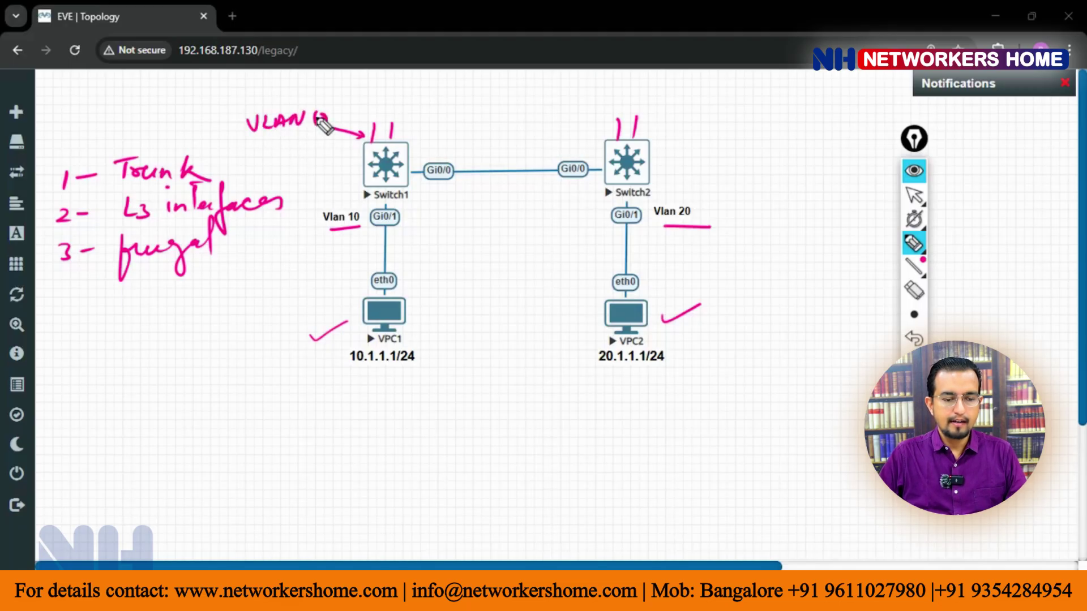
- Label Switch1's second stroke VLAN 1 with an arrow and join its two strokes into a loop
{"action": "left_click_drag", "start_coordinate": [443, 120], "coordinate": [409, 137]}
{"action": "left_click", "coordinate": [461, 109]}
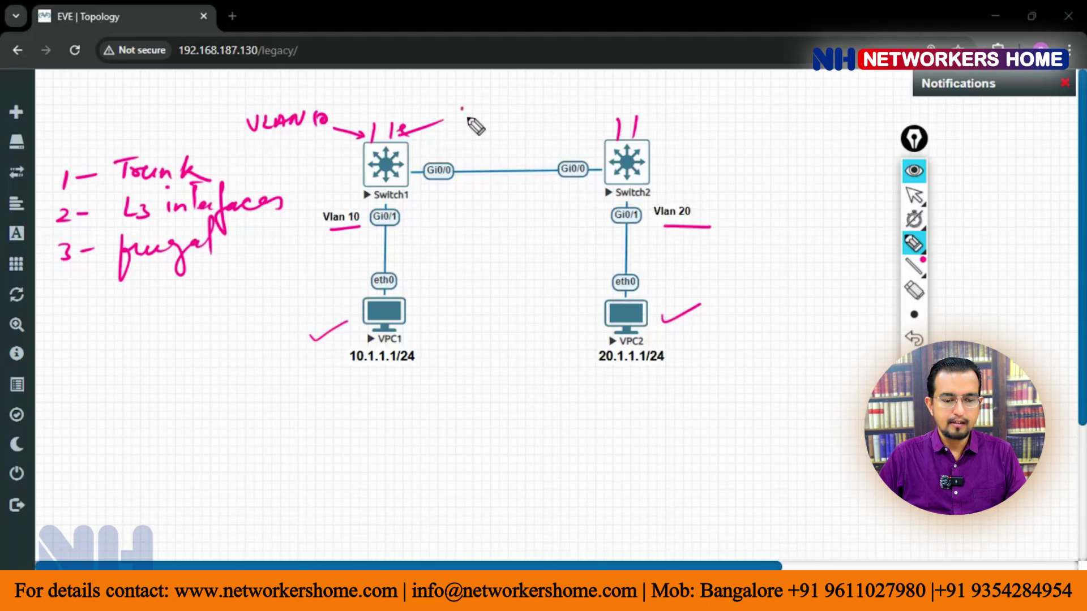
{"action": "mouse_move", "coordinate": [451, 109]}
{"action": "left_mouse_down"}
{"action": "mouse_move", "coordinate": [481, 117]}
{"action": "mouse_move", "coordinate": [511, 107]}
{"action": "left_mouse_up"}
{"action": "left_click_drag", "start_coordinate": [519, 101], "coordinate": [516, 114]}
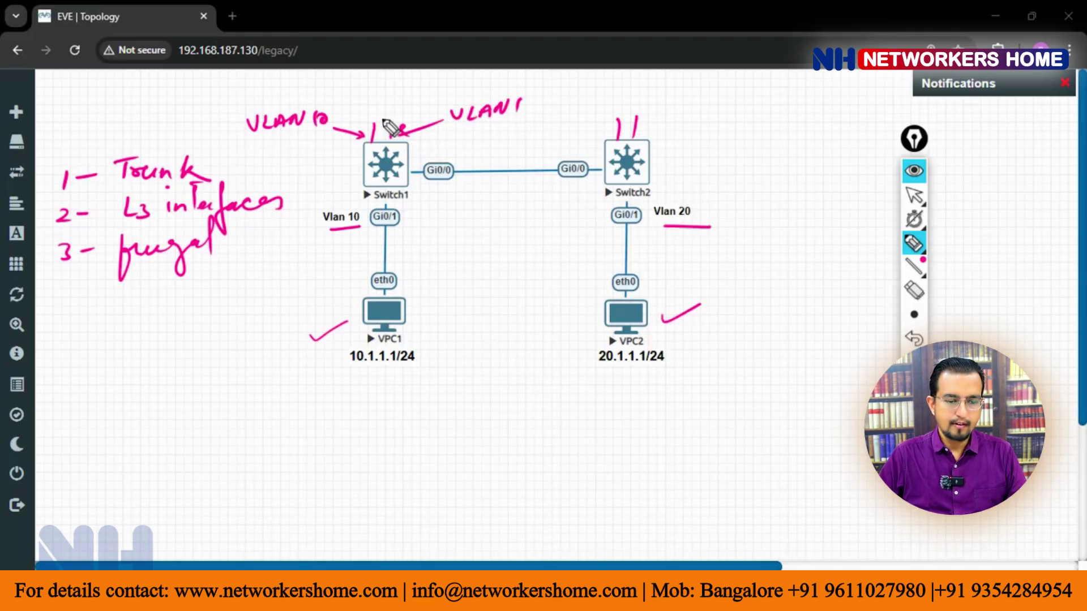
{"action": "mouse_move", "coordinate": [373, 140]}
{"action": "left_mouse_down"}
{"action": "mouse_move", "coordinate": [383, 100]}
{"action": "mouse_move", "coordinate": [390, 137]}
{"action": "left_mouse_up"}
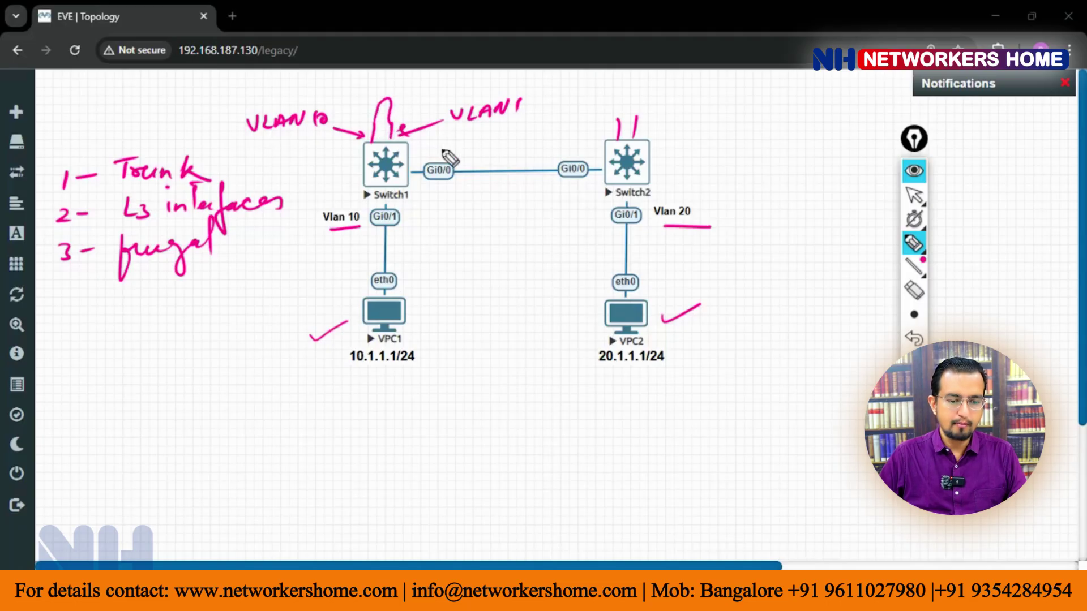
- Point arrows from VLAN 20 and VLAN 1 labels to Switch2's strokes, join them into a loop and dot its ends
{"action": "mouse_move", "coordinate": [708, 118]}
{"action": "left_mouse_down"}
{"action": "mouse_move", "coordinate": [646, 134]}
{"action": "mouse_move", "coordinate": [736, 111]}
{"action": "mouse_move", "coordinate": [823, 117]}
{"action": "mouse_move", "coordinate": [819, 108]}
{"action": "left_mouse_up"}
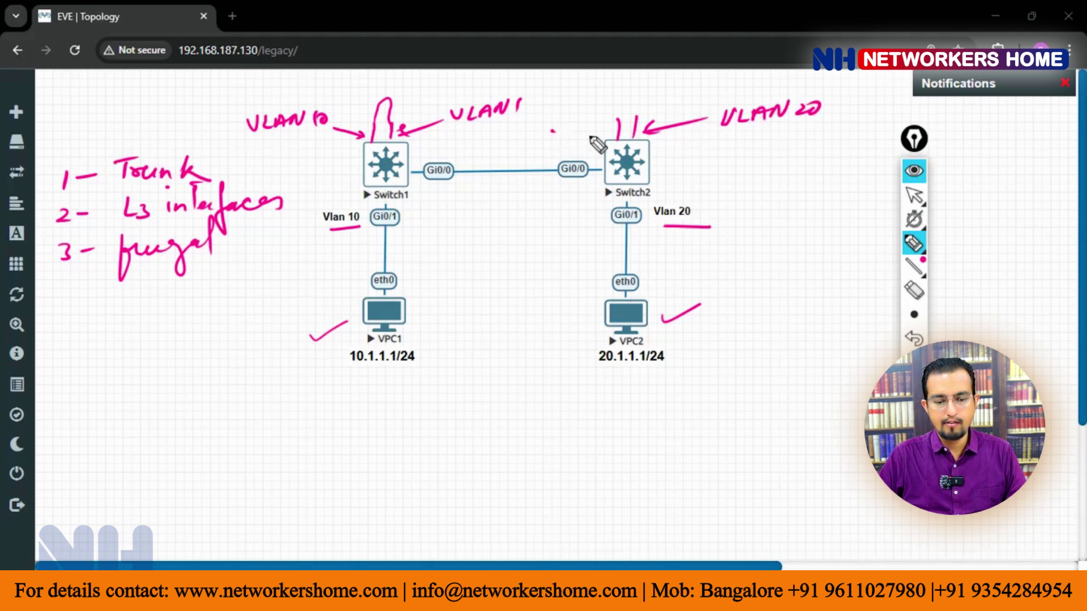
{"action": "mouse_move", "coordinate": [536, 120]}
{"action": "left_mouse_down"}
{"action": "mouse_move", "coordinate": [591, 128]}
{"action": "mouse_move", "coordinate": [601, 142]}
{"action": "mouse_move", "coordinate": [627, 103]}
{"action": "left_mouse_up"}
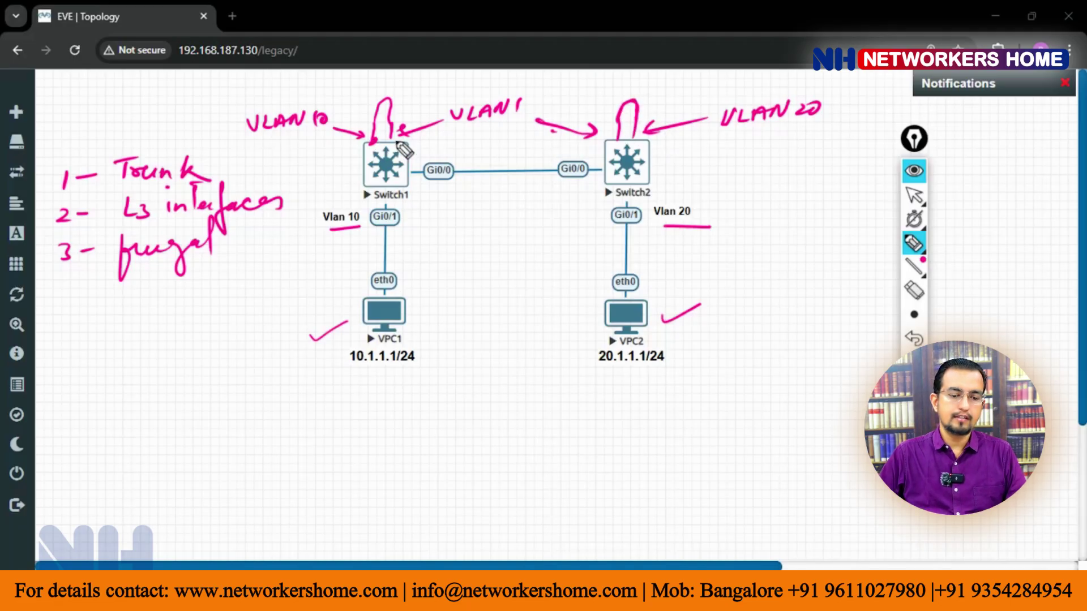
{"action": "left_click", "coordinate": [615, 138]}
{"action": "left_click", "coordinate": [634, 137]}
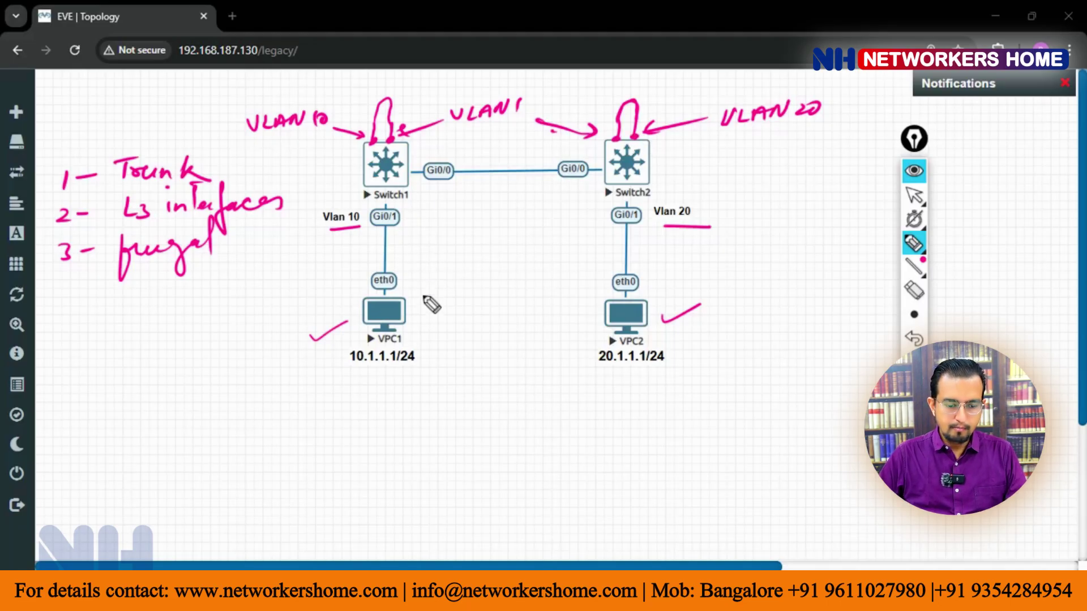
- Draw arrows from VPC1 up to Switch1 and along its loop, and label the link between the switches Access
{"action": "mouse_move", "coordinate": [421, 306]}
{"action": "left_mouse_down"}
{"action": "mouse_move", "coordinate": [419, 222]}
{"action": "mouse_move", "coordinate": [425, 228]}
{"action": "left_mouse_up"}
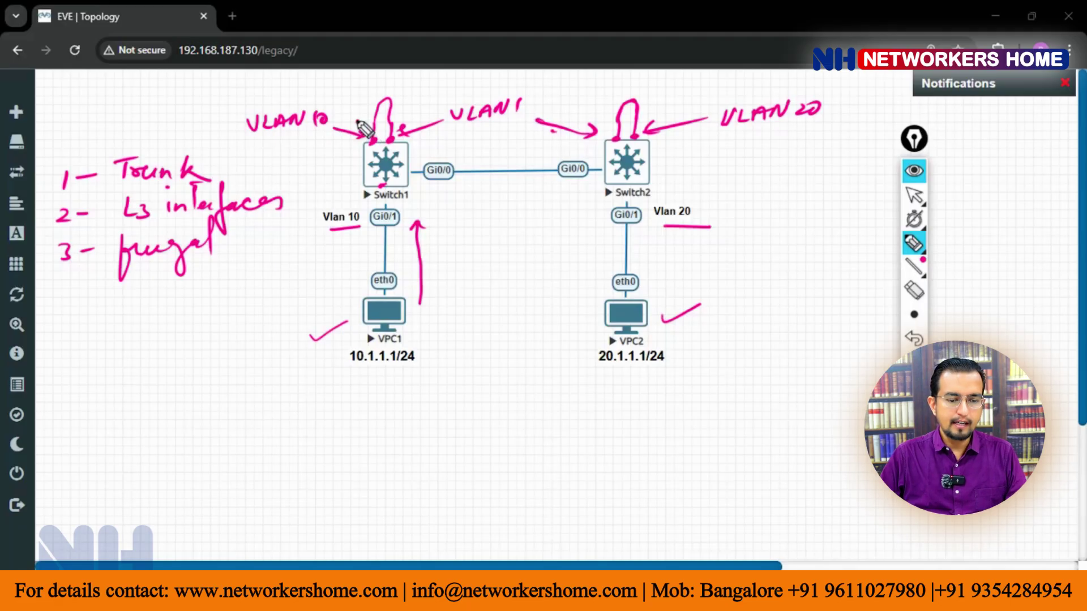
{"action": "left_click_drag", "start_coordinate": [367, 139], "coordinate": [369, 102]}
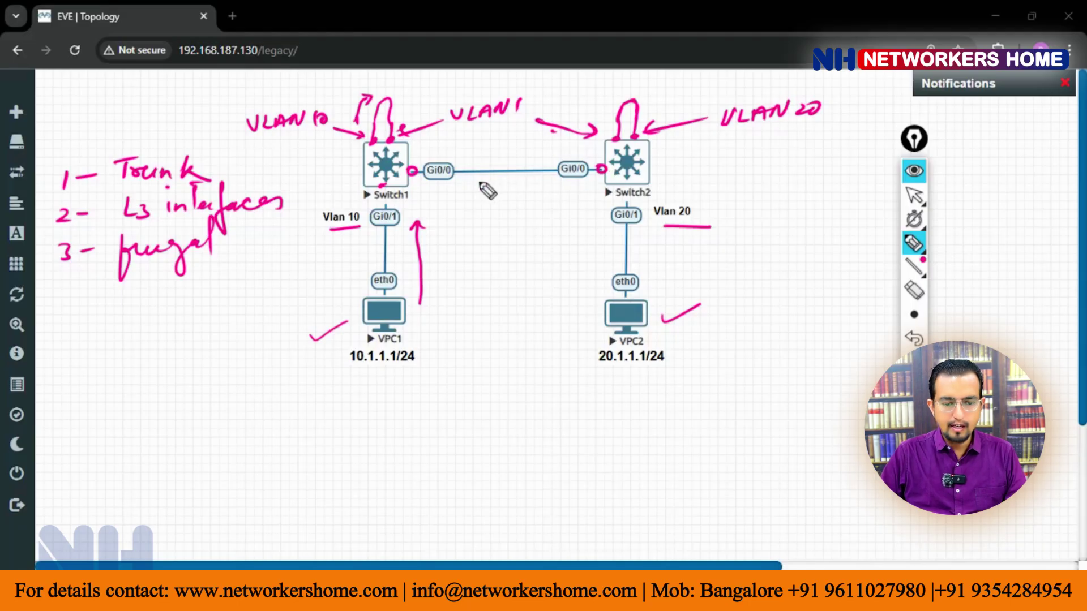
{"action": "left_click_drag", "start_coordinate": [473, 152], "coordinate": [526, 167]}
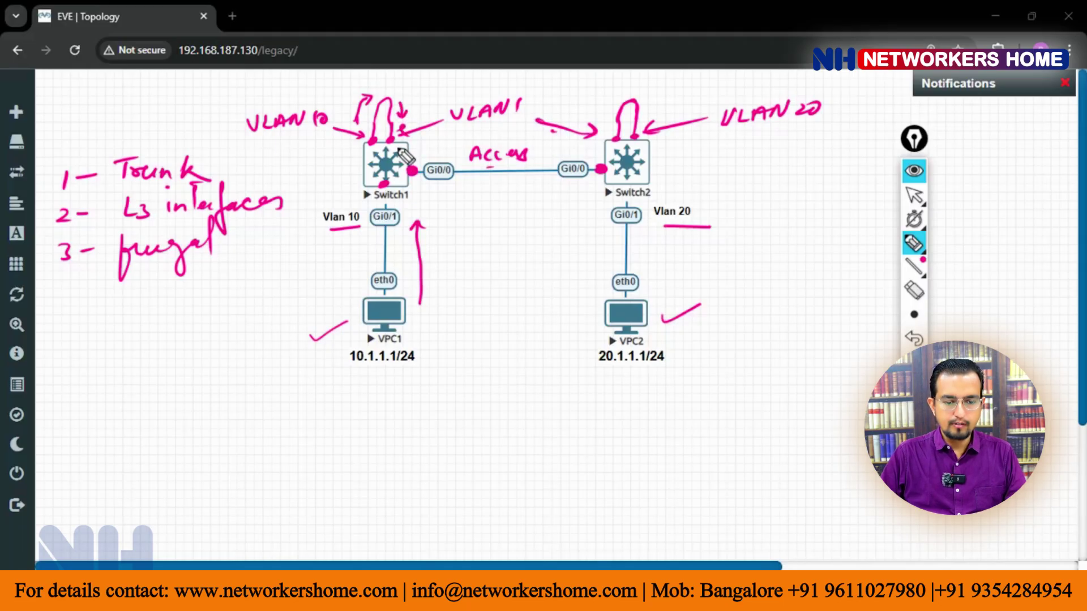
- Continue the traffic path with arrows across the Access link to Switch2, up beside its loop and down to VPC2
{"action": "left_click_drag", "start_coordinate": [429, 152], "coordinate": [448, 152]}
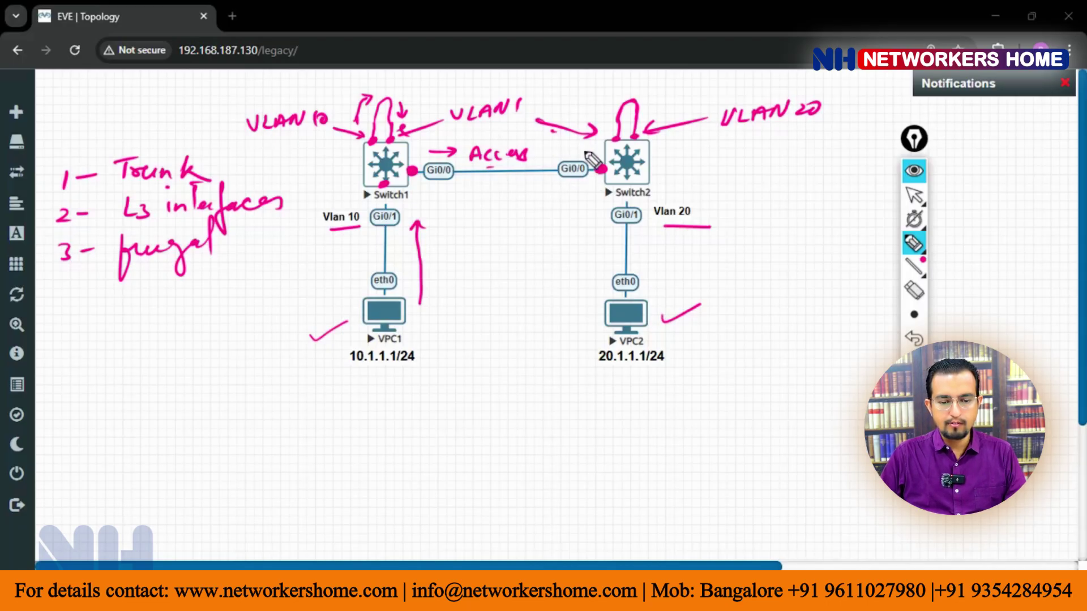
{"action": "left_click_drag", "start_coordinate": [573, 149], "coordinate": [588, 150]}
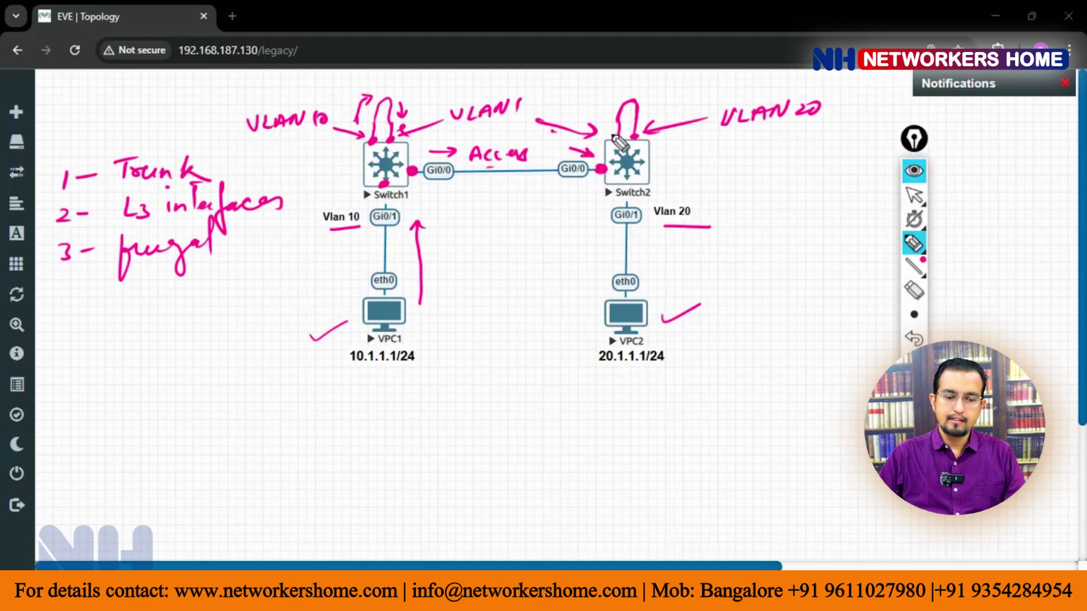
{"action": "left_click_drag", "start_coordinate": [602, 122], "coordinate": [617, 97]}
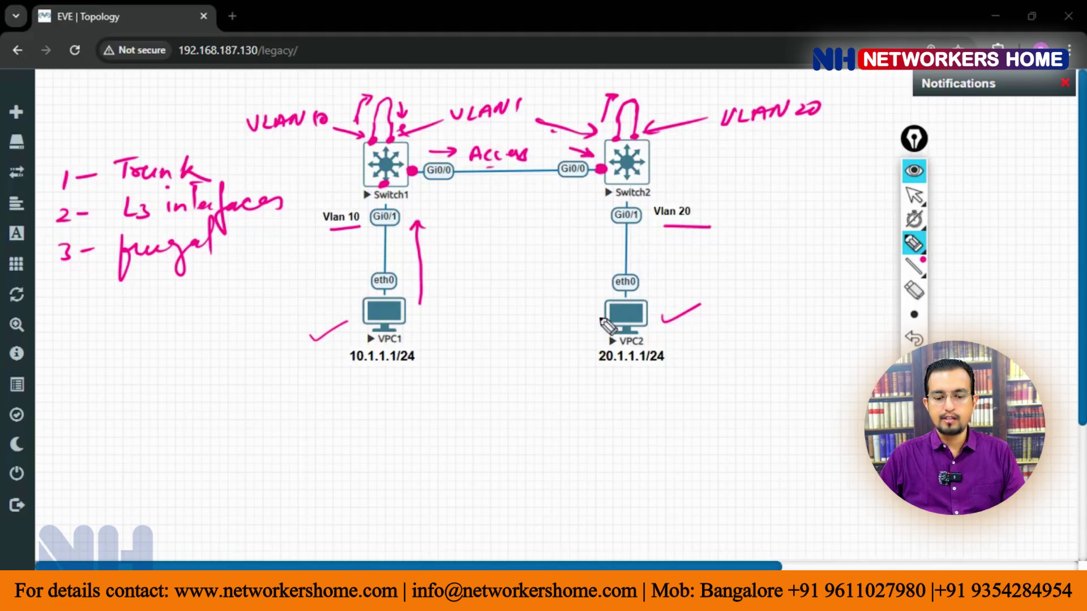
{"action": "mouse_move", "coordinate": [585, 237]}
{"action": "left_mouse_down"}
{"action": "mouse_move", "coordinate": [583, 280]}
{"action": "mouse_move", "coordinate": [593, 264]}
{"action": "left_mouse_up"}
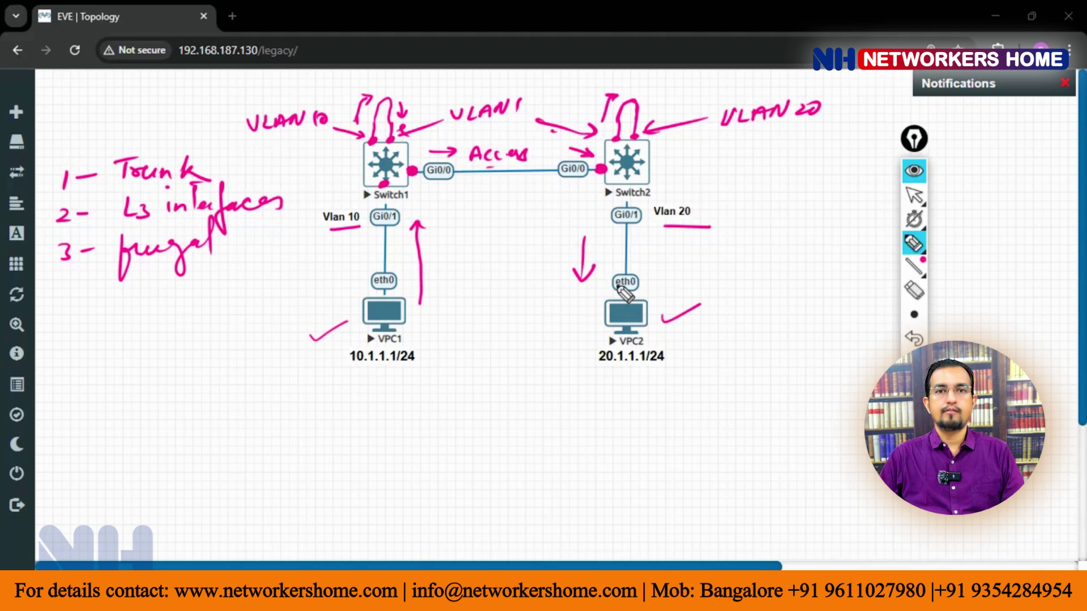
- Underline both VPC IP addresses, and bracket and tick the handwritten list of three methods
{"action": "left_click", "coordinate": [350, 372]}
{"action": "left_click_drag", "start_coordinate": [350, 372], "coordinate": [422, 369]}
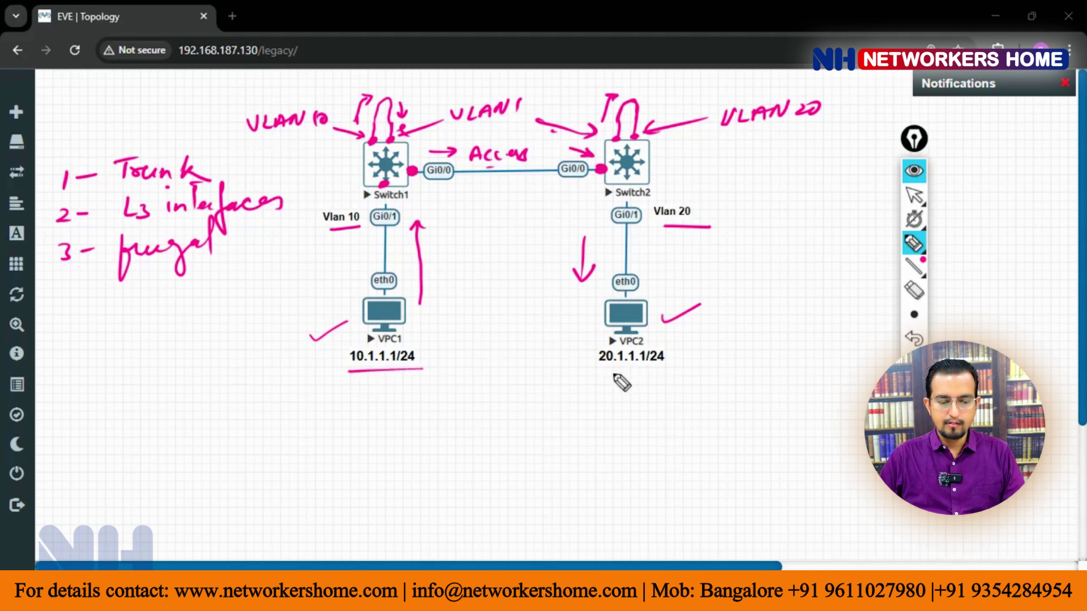
{"action": "left_click_drag", "start_coordinate": [599, 374], "coordinate": [680, 371]}
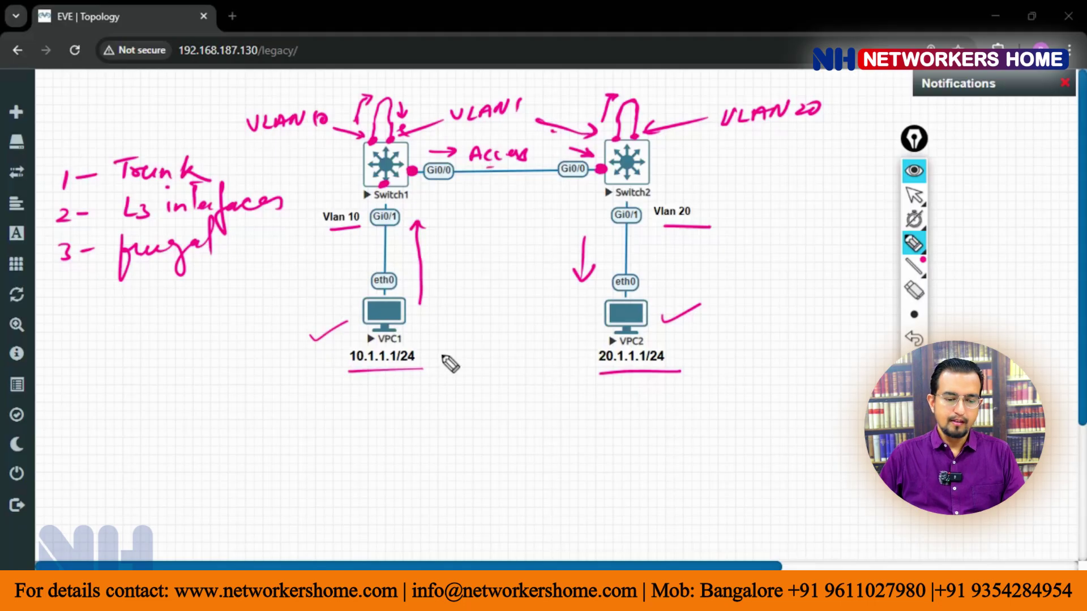
{"action": "mouse_move", "coordinate": [286, 145]}
{"action": "left_mouse_down"}
{"action": "mouse_move", "coordinate": [308, 150]}
{"action": "mouse_move", "coordinate": [281, 291]}
{"action": "left_mouse_up"}
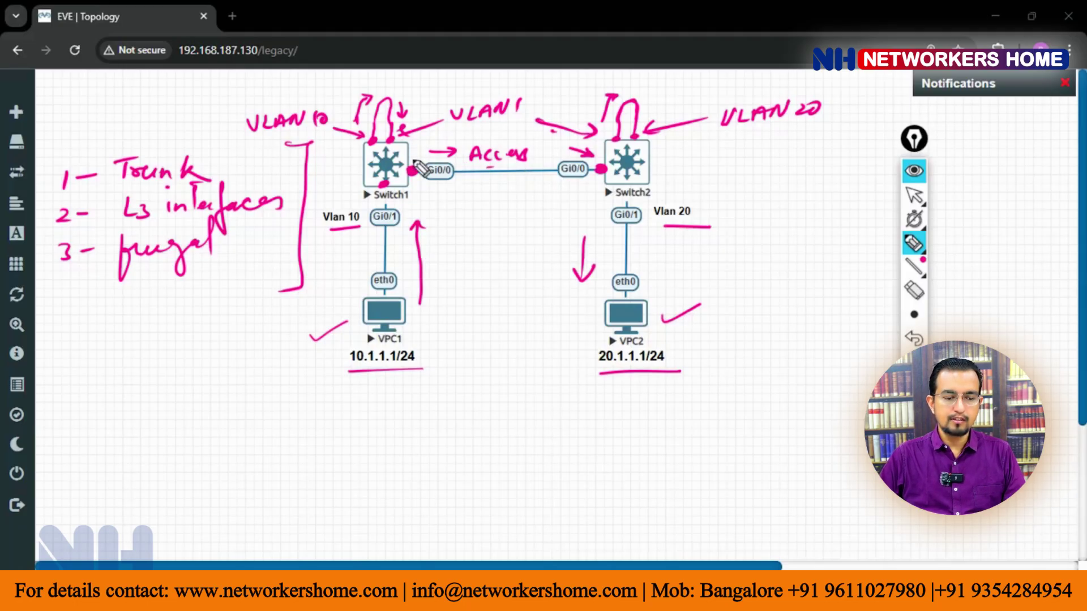
{"action": "left_click_drag", "start_coordinate": [157, 137], "coordinate": [165, 143]}
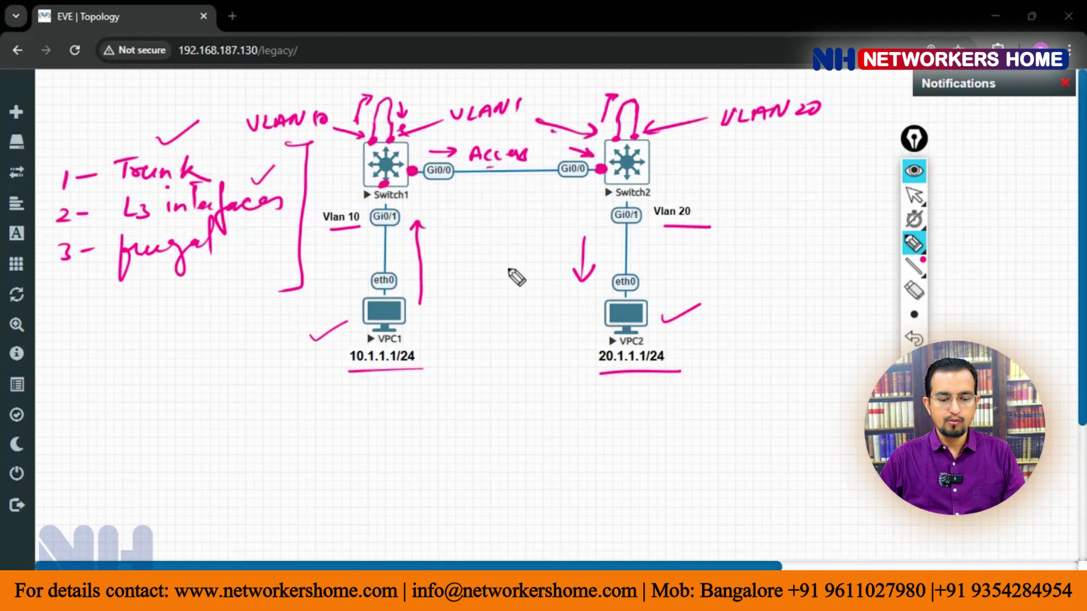
- Clear all annotations from the topology and draw short strokes above the link toward Switch2 and Switch1
{"action": "key", "text": "Delete"}
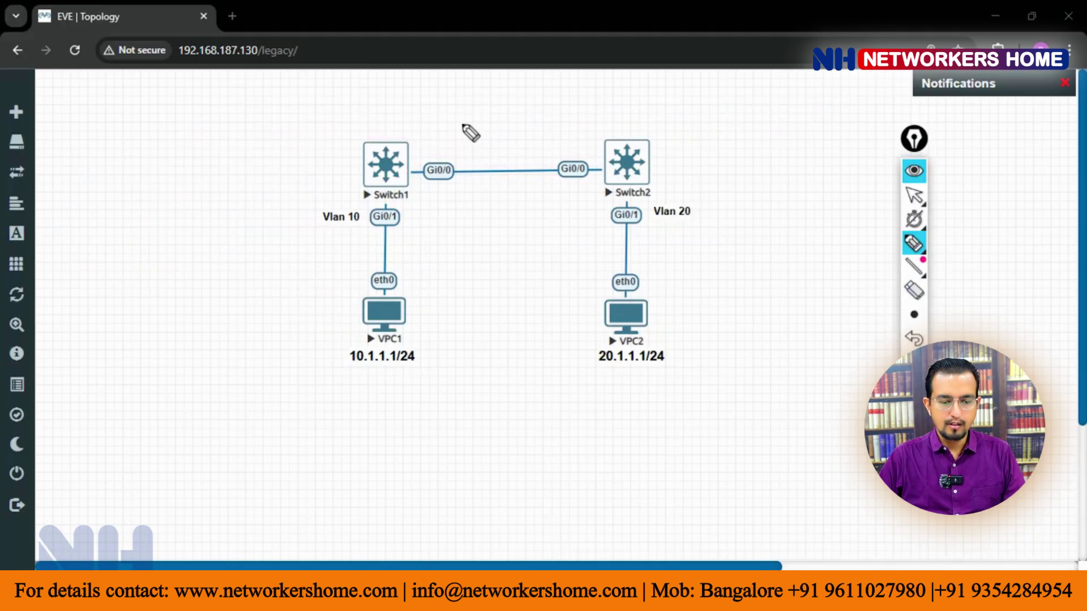
{"action": "left_click_drag", "start_coordinate": [537, 130], "coordinate": [584, 130]}
{"action": "mouse_move", "coordinate": [434, 128]}
{"action": "left_mouse_down"}
{"action": "mouse_move", "coordinate": [390, 127]}
{"action": "mouse_move", "coordinate": [400, 138]}
{"action": "left_mouse_up"}
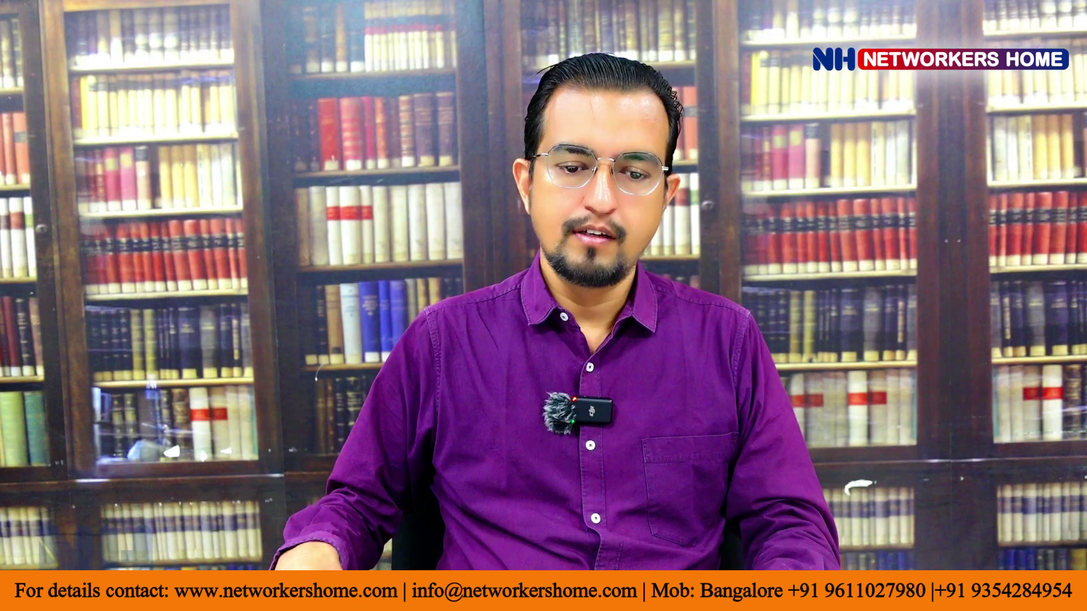